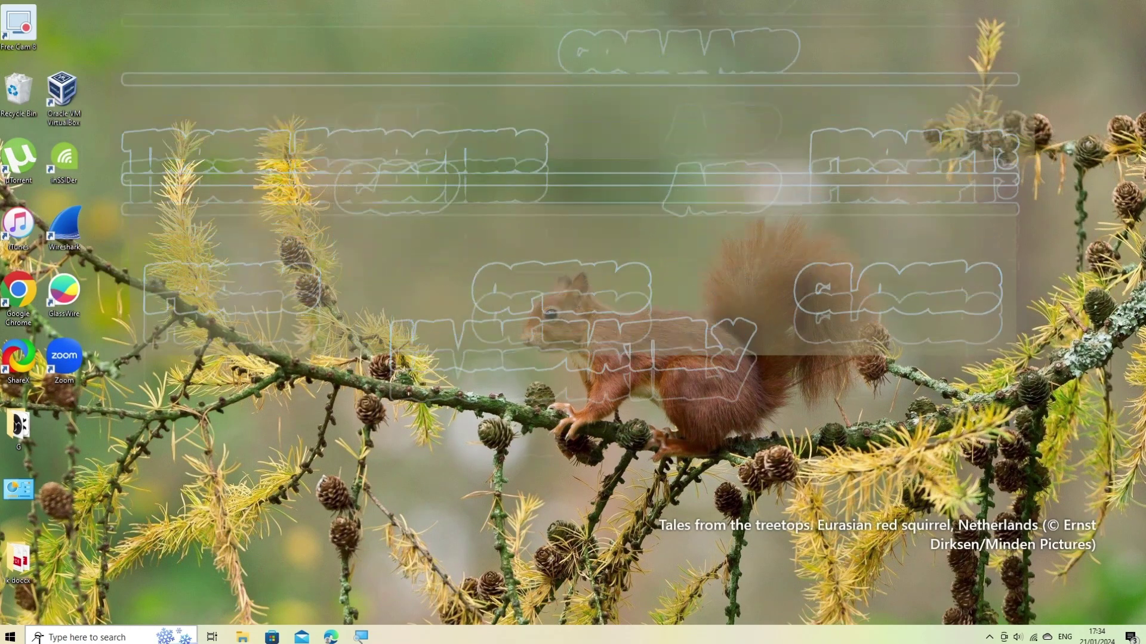
- Search for 'cmd' and launch Command Prompt as administrator
left_click(55, 637)
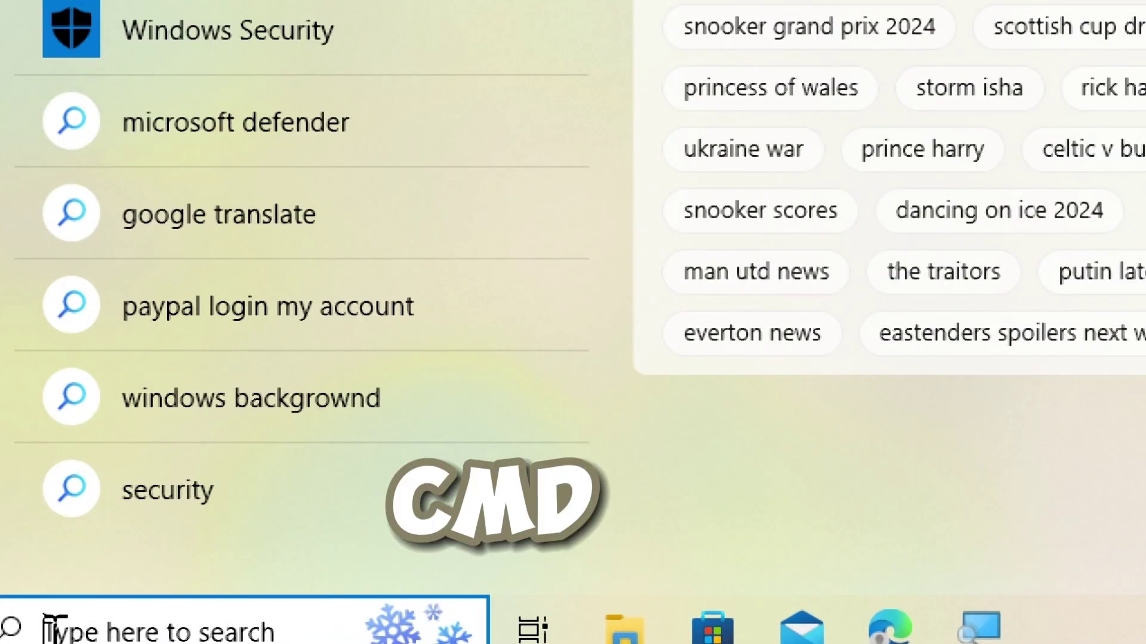
type("cmd")
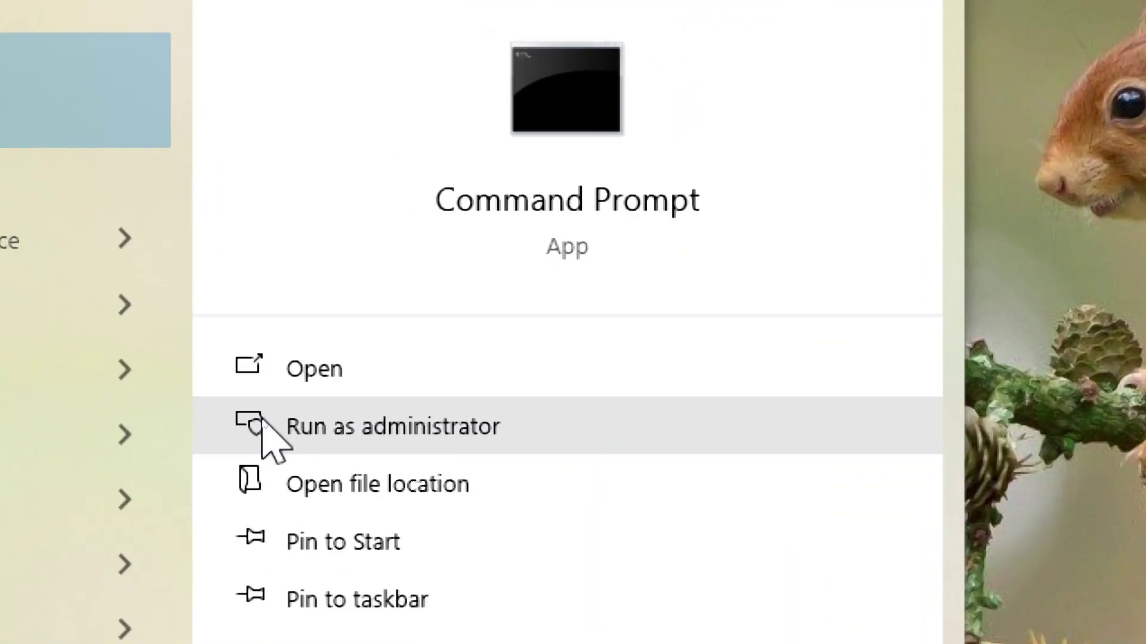
left_click(262, 420)
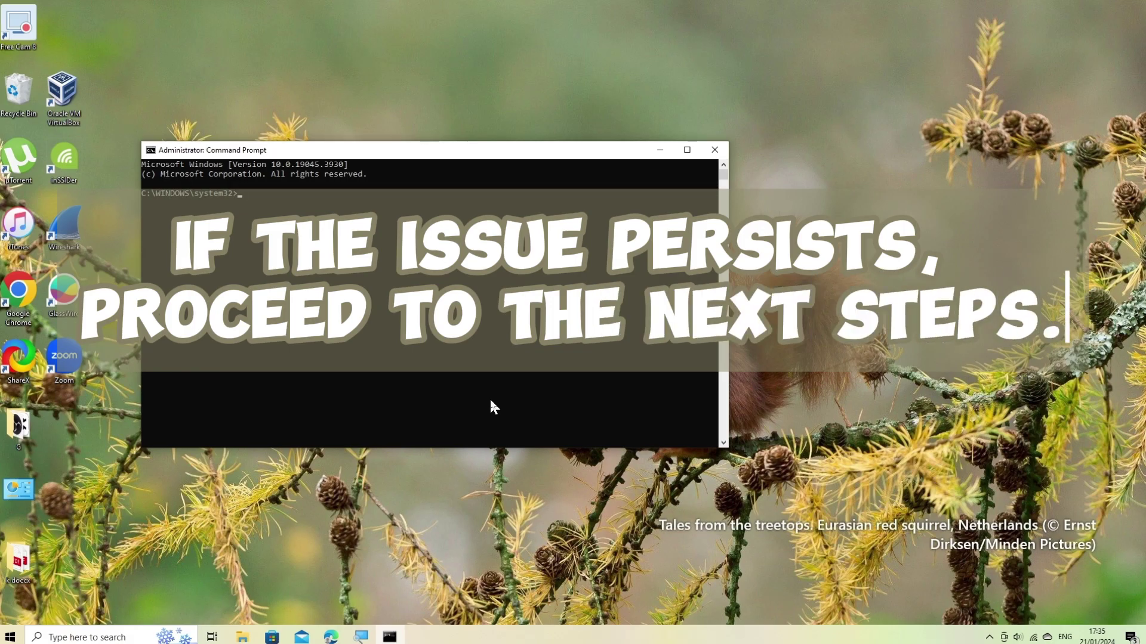
- Search for 'windows security' and launch the Windows Security app
left_click(39, 639)
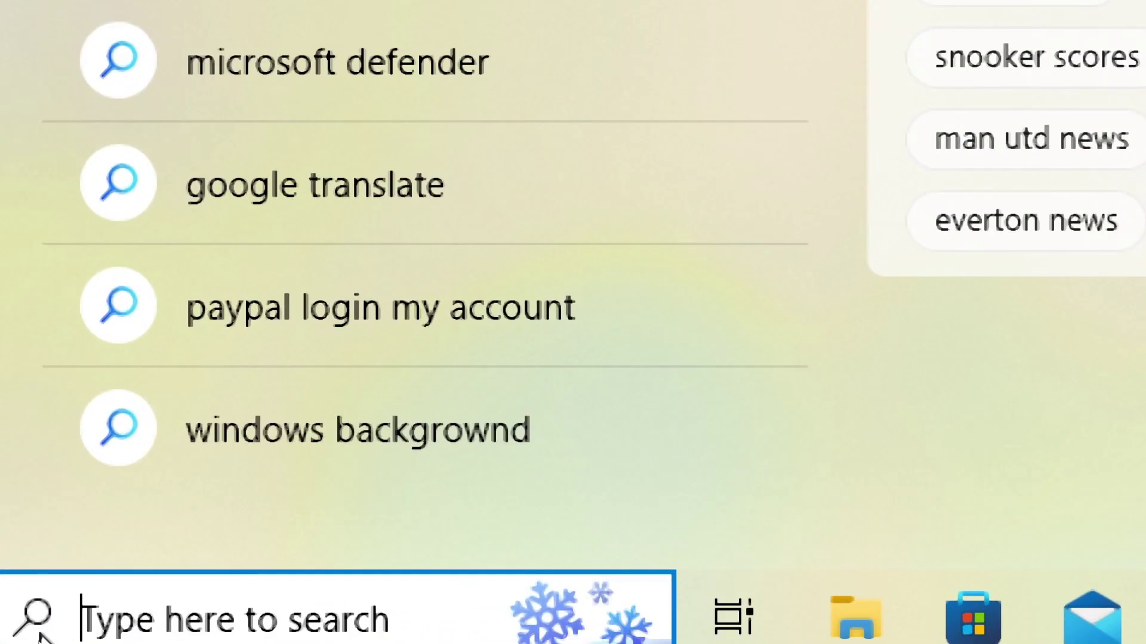
type("windows")
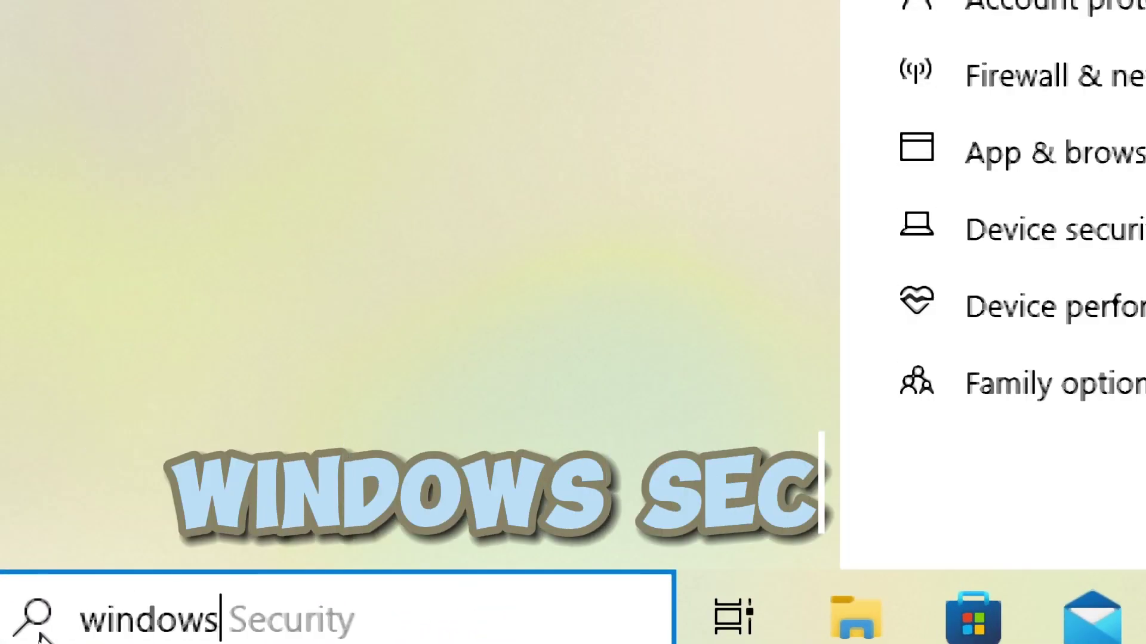
type(" secur")
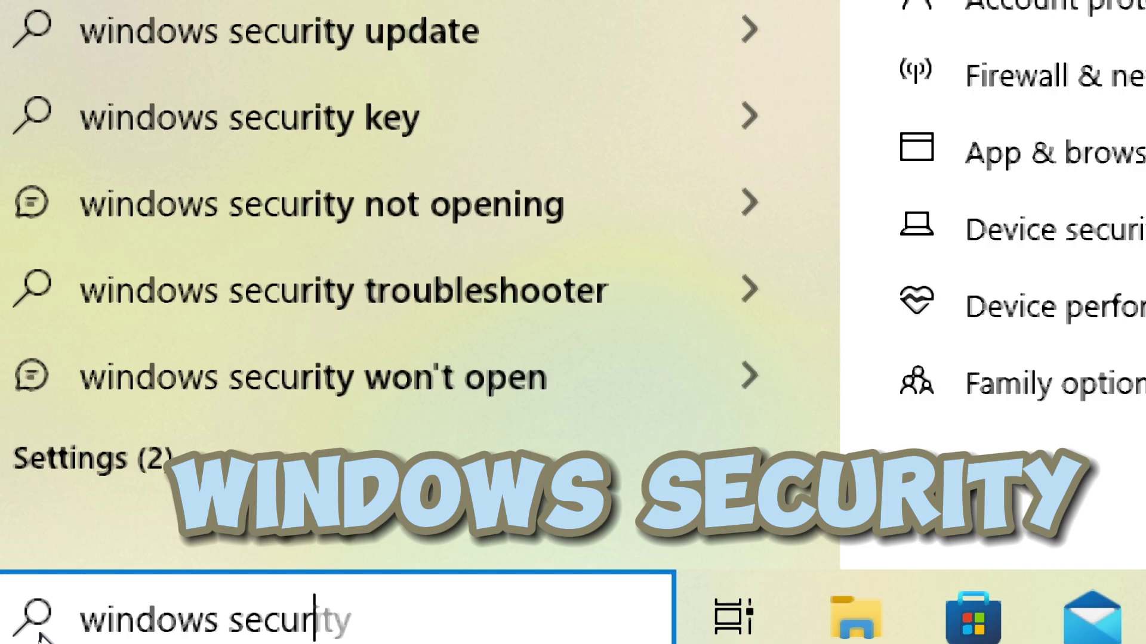
type("ity")
key("Return")
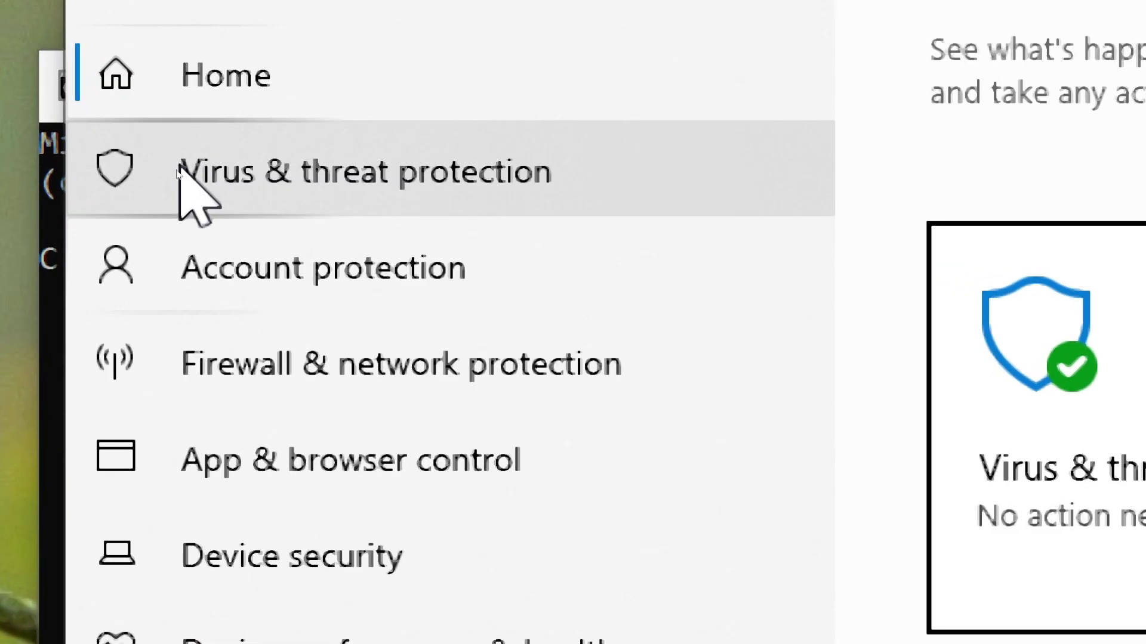
- Open the Virus & threat protection settings, where real-time and cloud-delivered protection are on
left_click(179, 173)
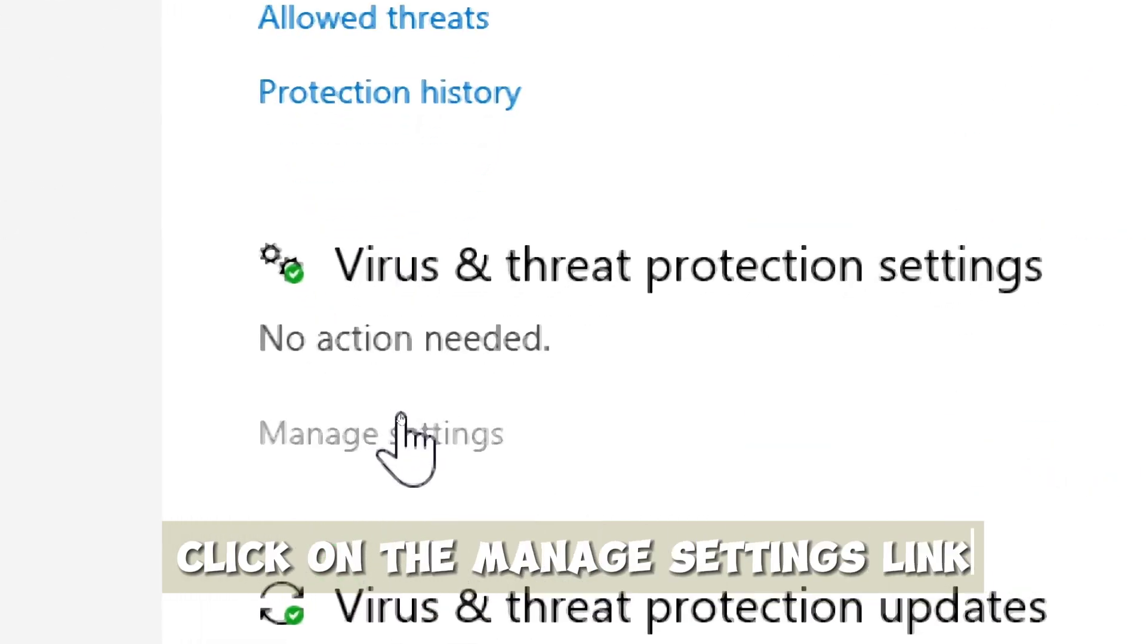
left_click(400, 418)
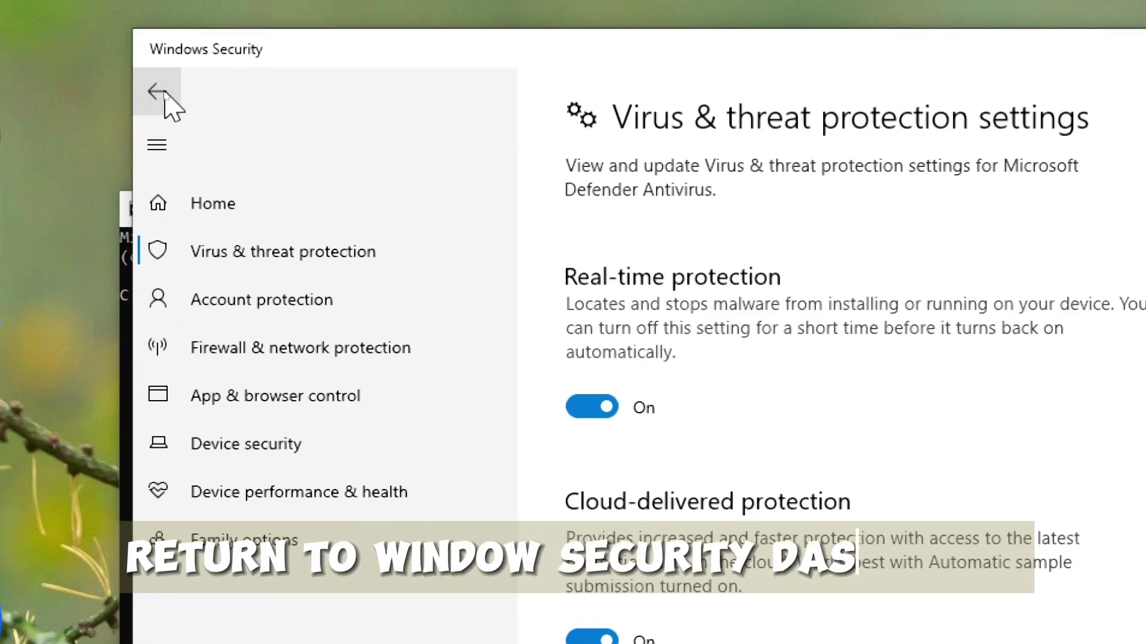
- Check for protection updates, reaching security intelligence version 1.403.2472.0
left_click(162, 93)
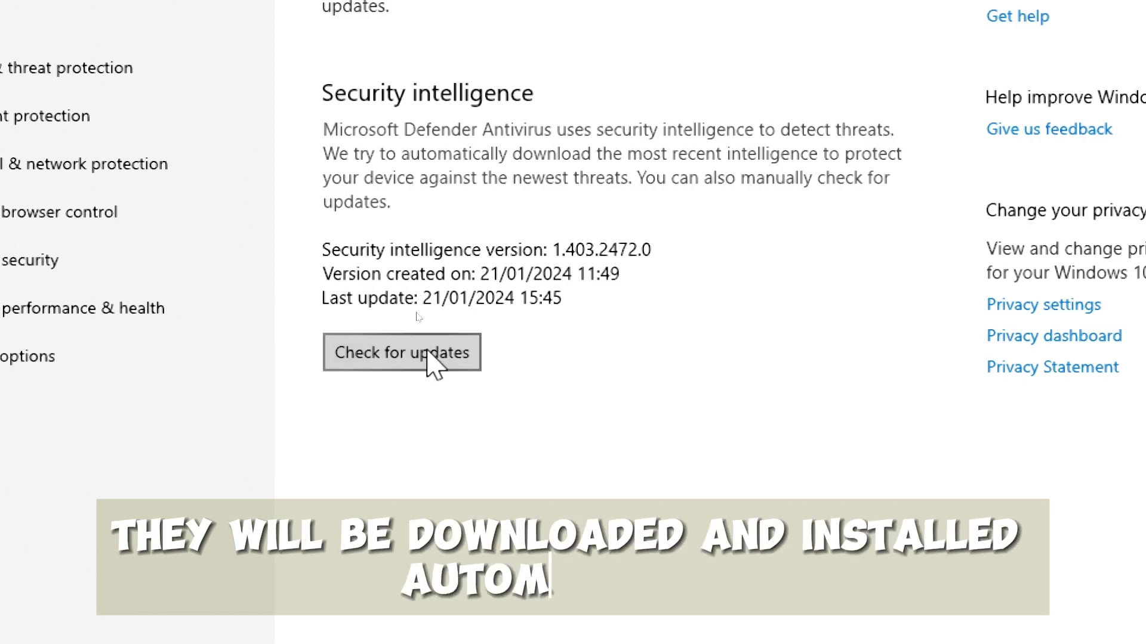
left_click(427, 353)
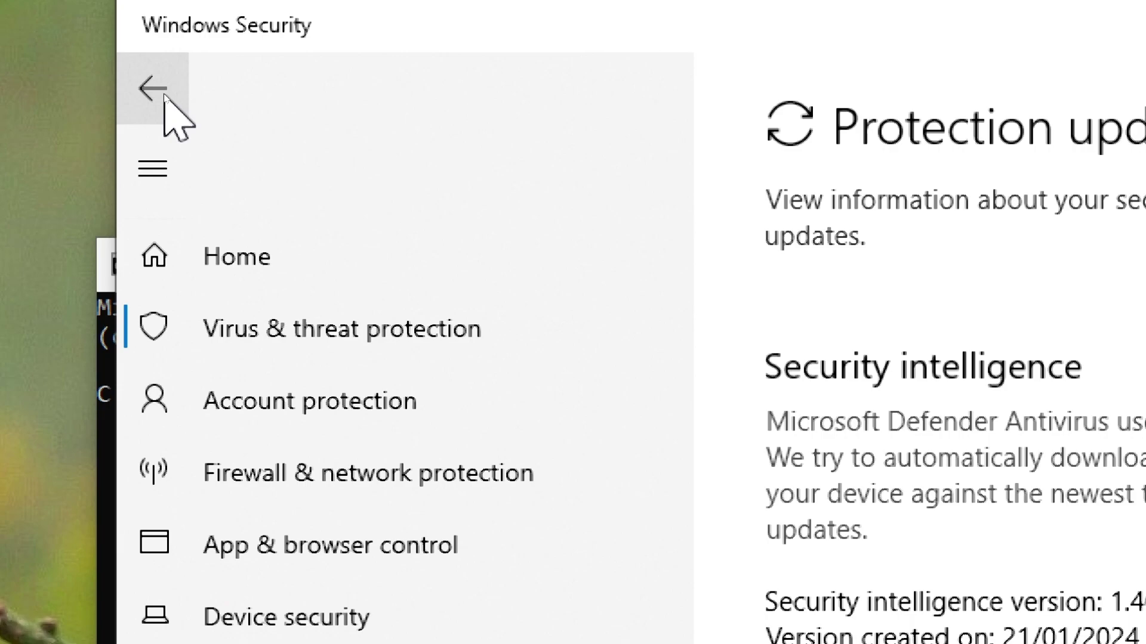
- Return to Virus & threat protection and open the Scan options list
left_click(164, 96)
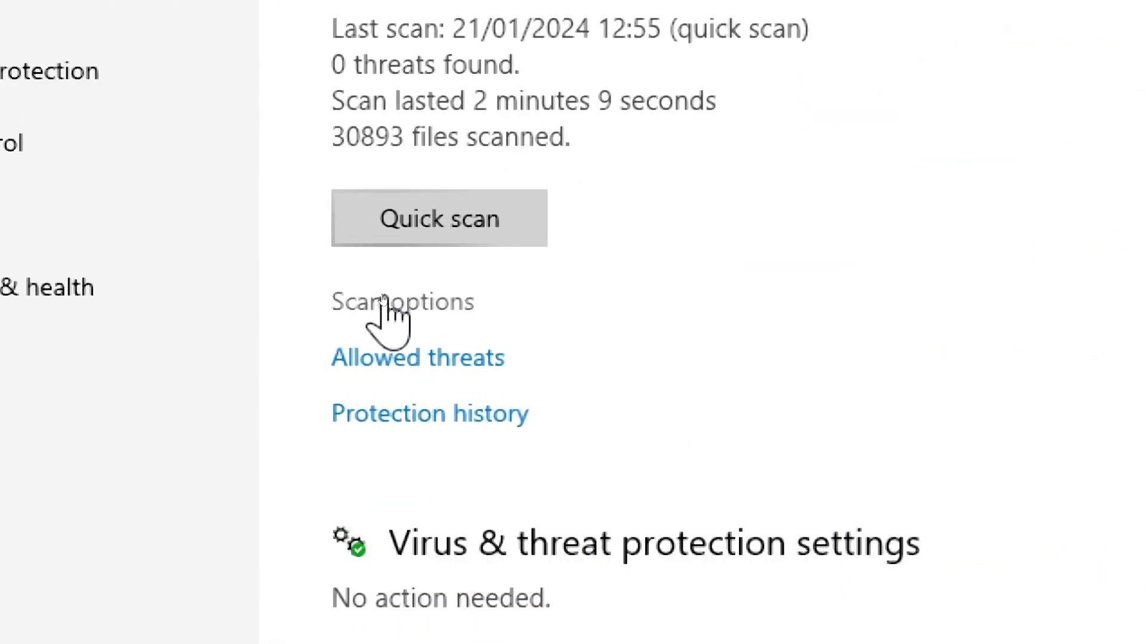
left_click(383, 301)
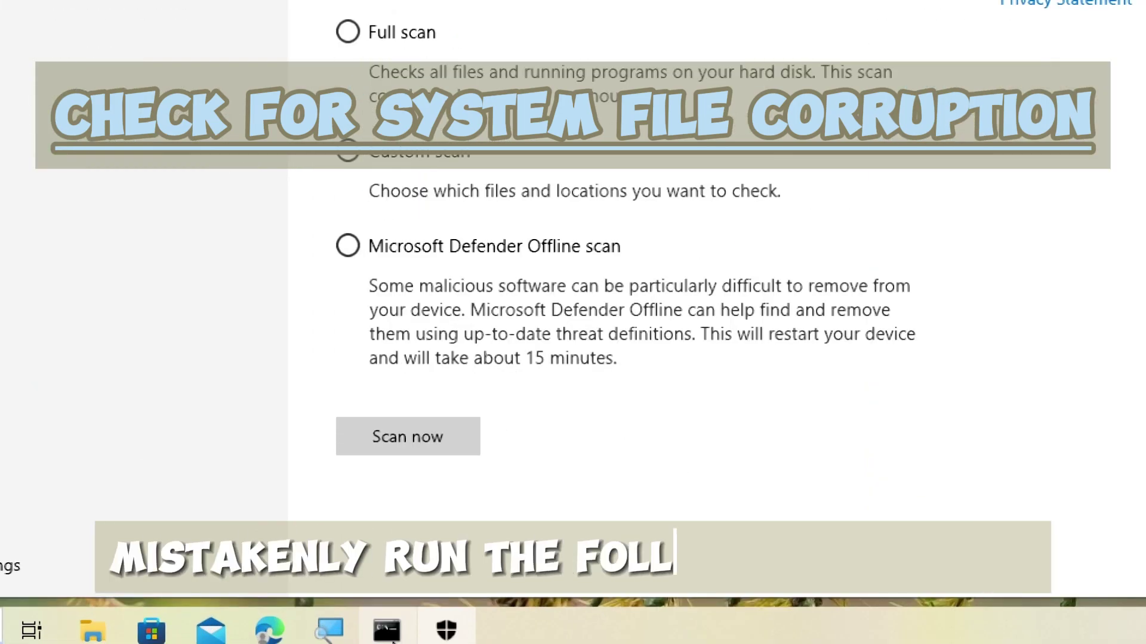
- Run sfc /scannow in the administrator Command Prompt until verification reaches 100%
left_click(391, 640)
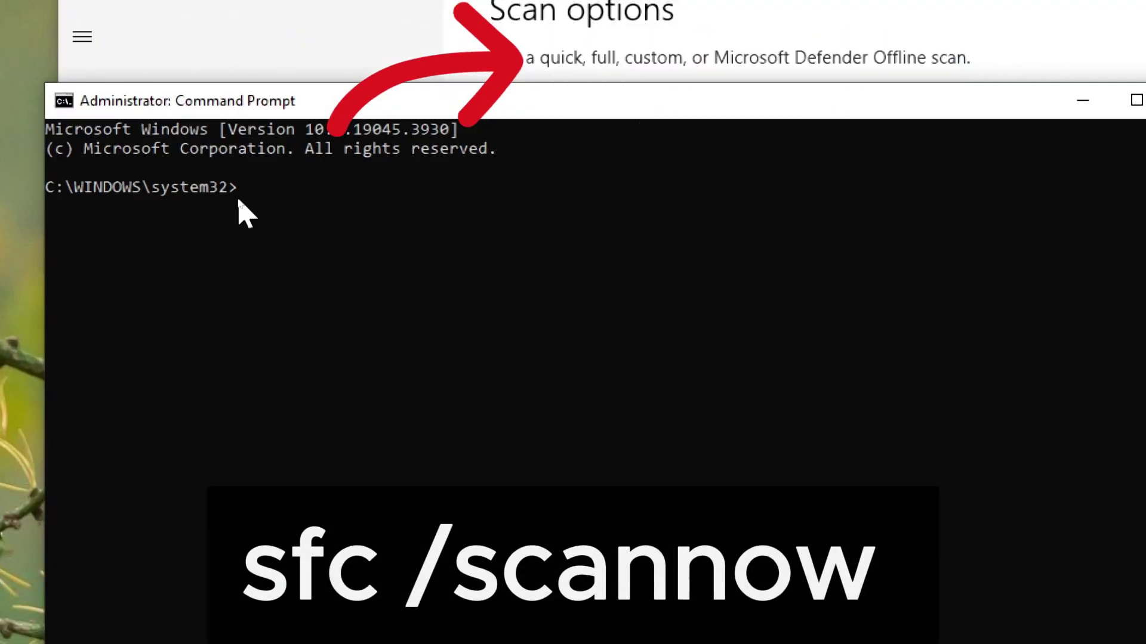
type("sf")
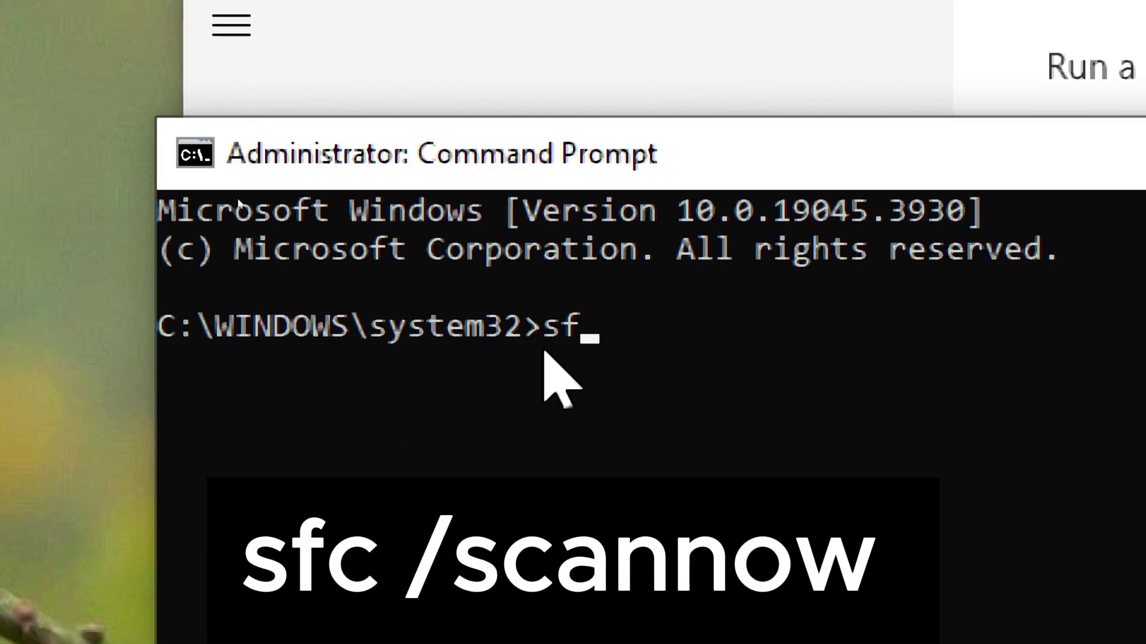
type("c /sca")
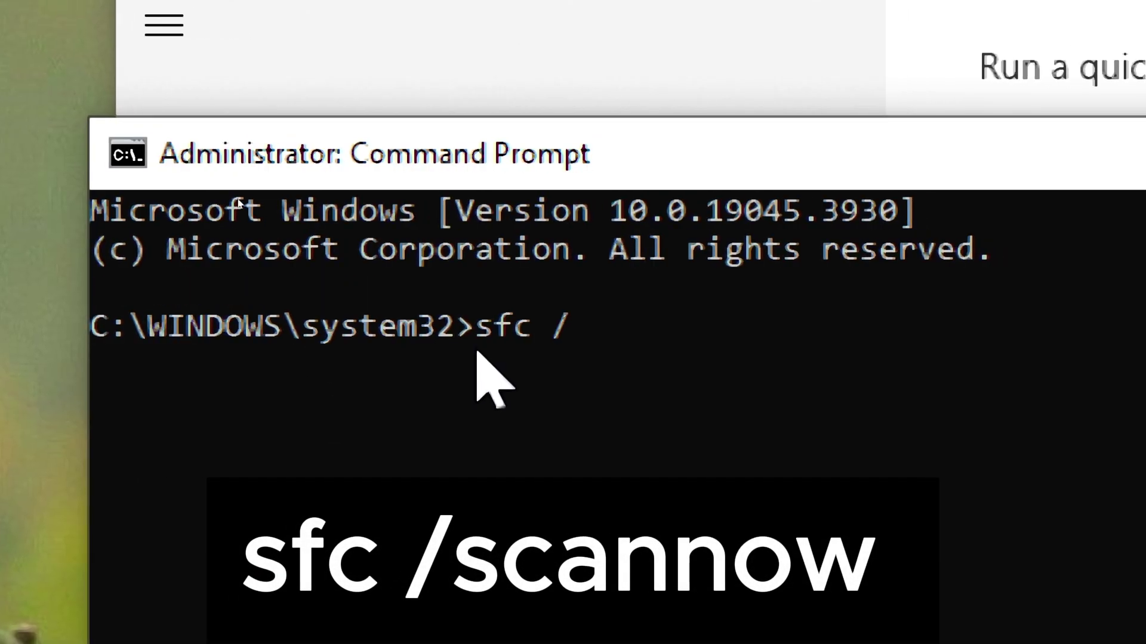
type("nnow")
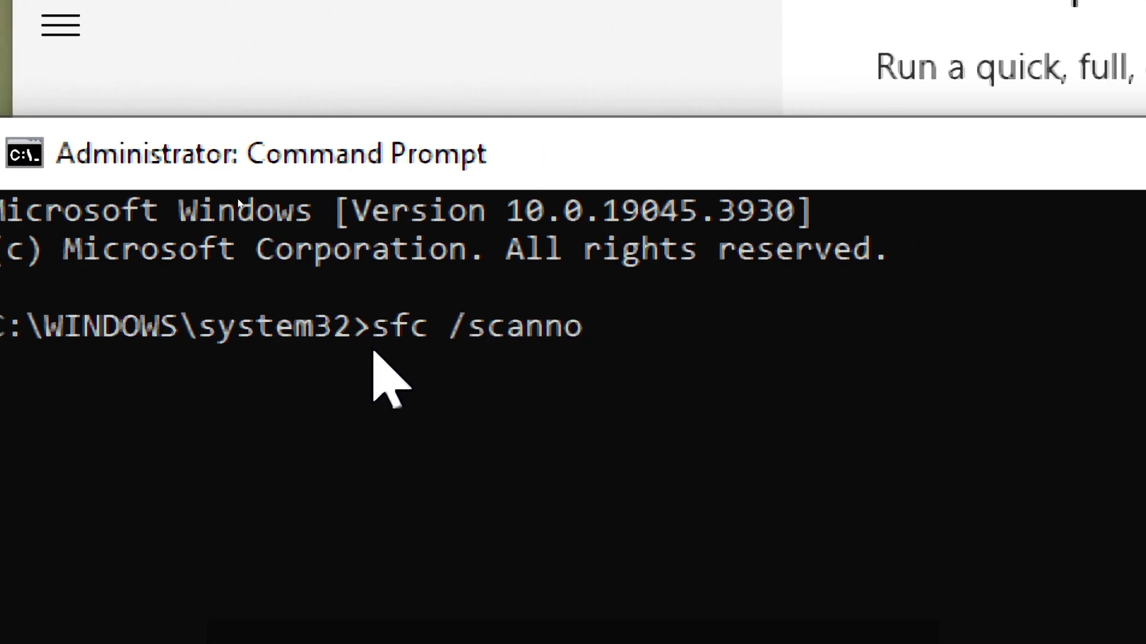
key("Return")
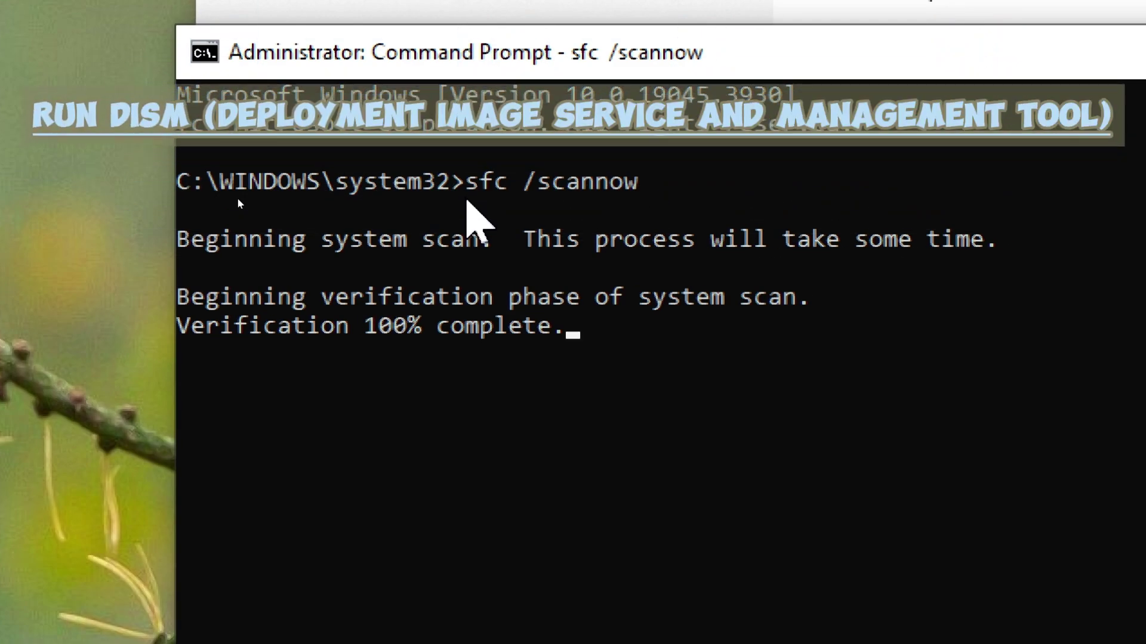
- Run DISM /Online /Cleanup-Image /CheckHealth to check for component store corruption
type("DIS")
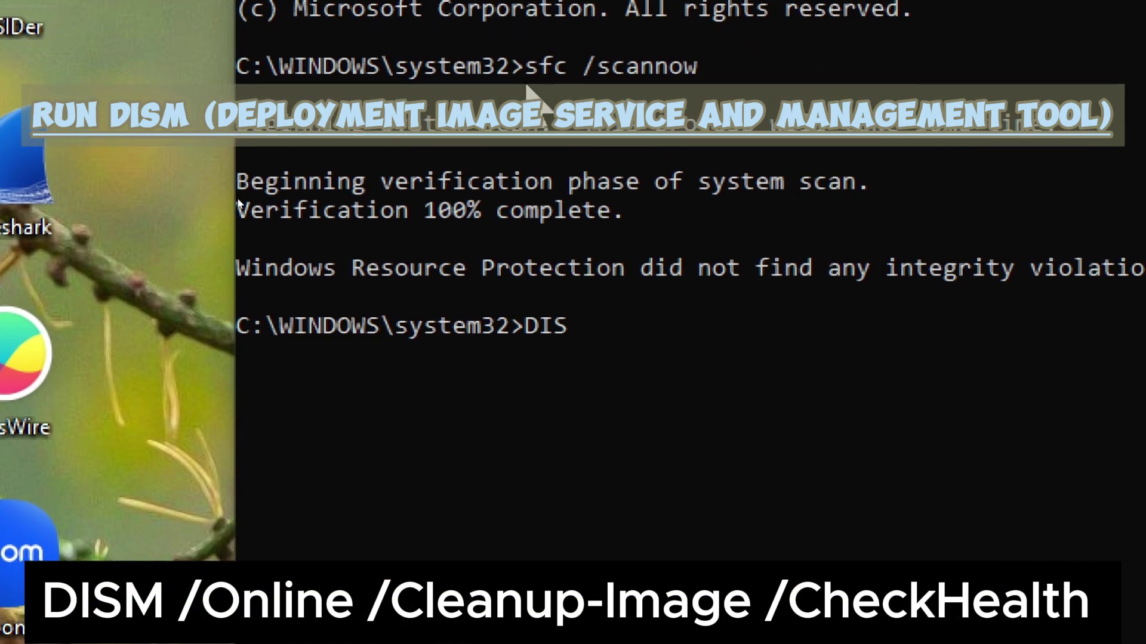
type("M")
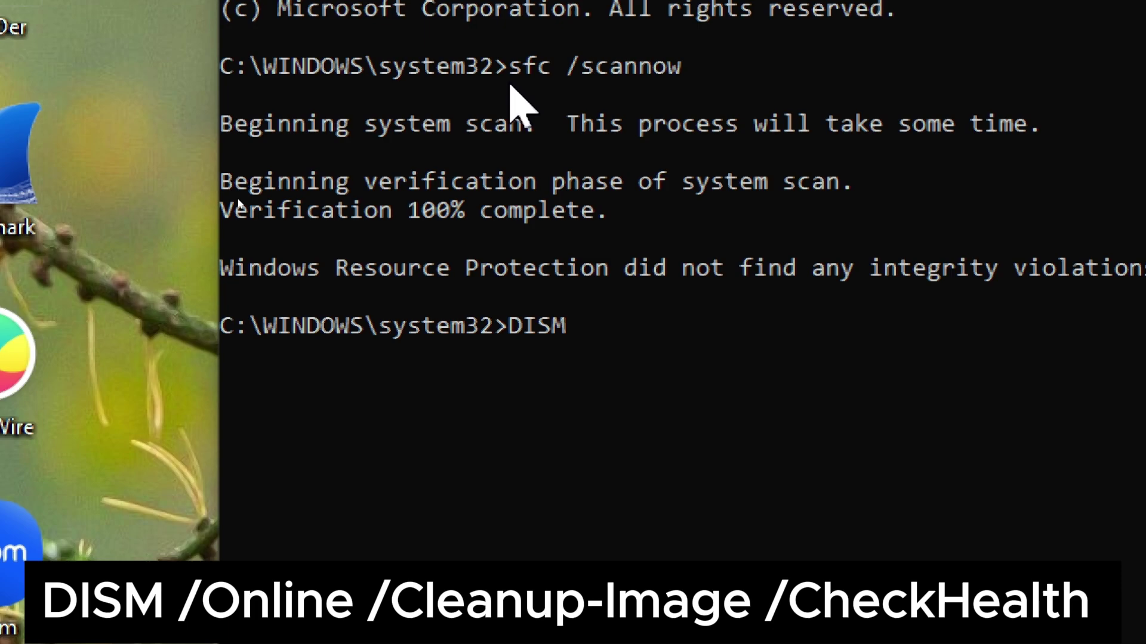
type(" /Online")
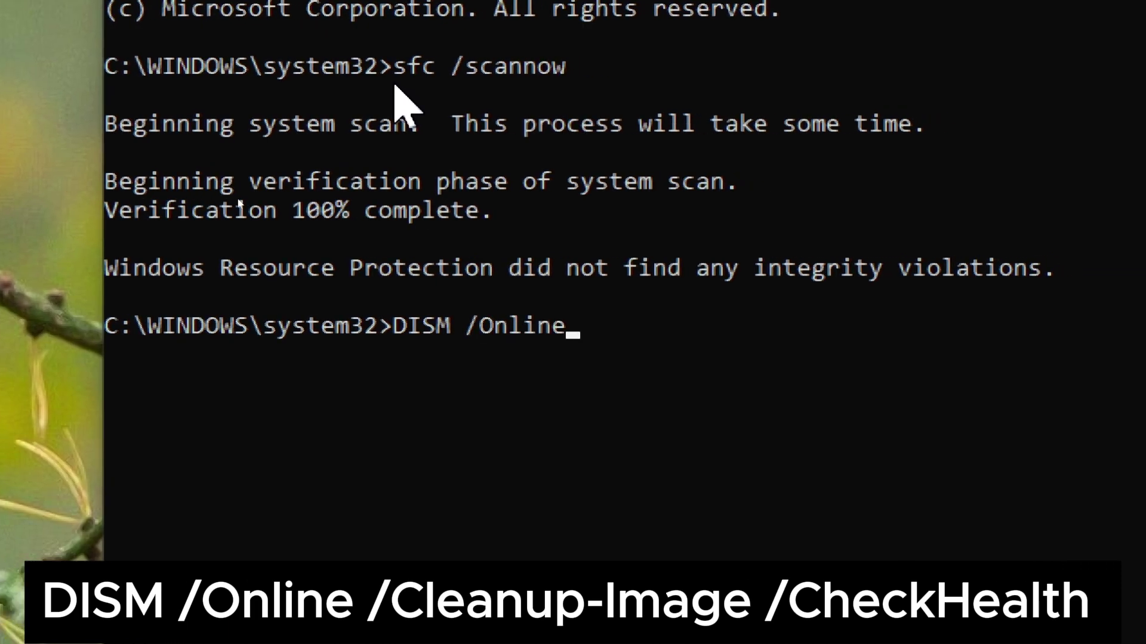
type(" /C")
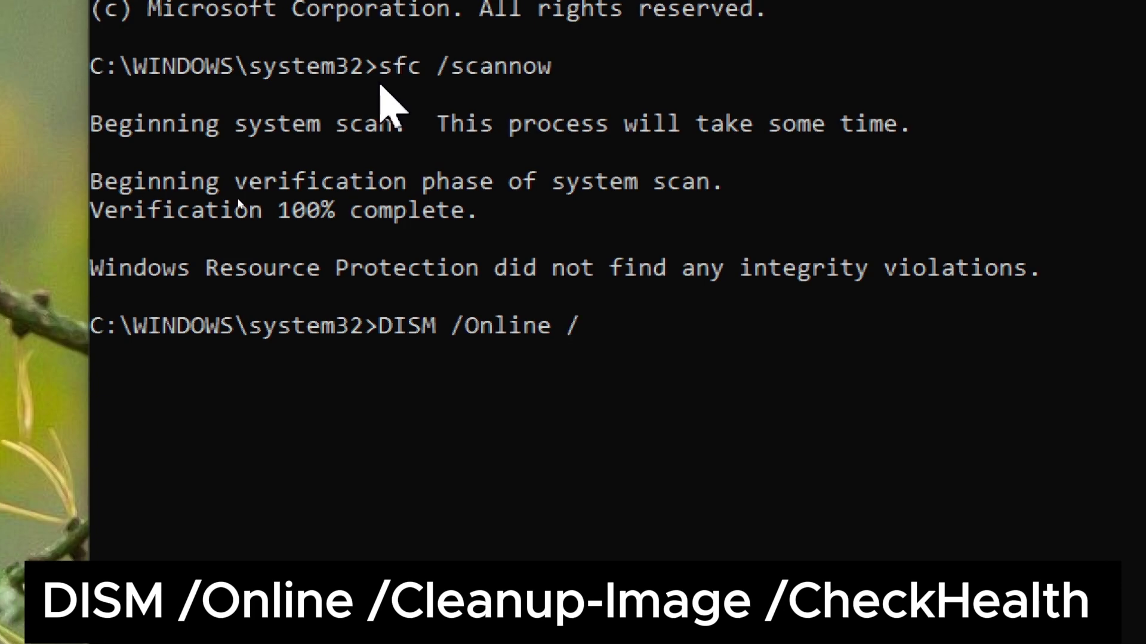
type("leanu")
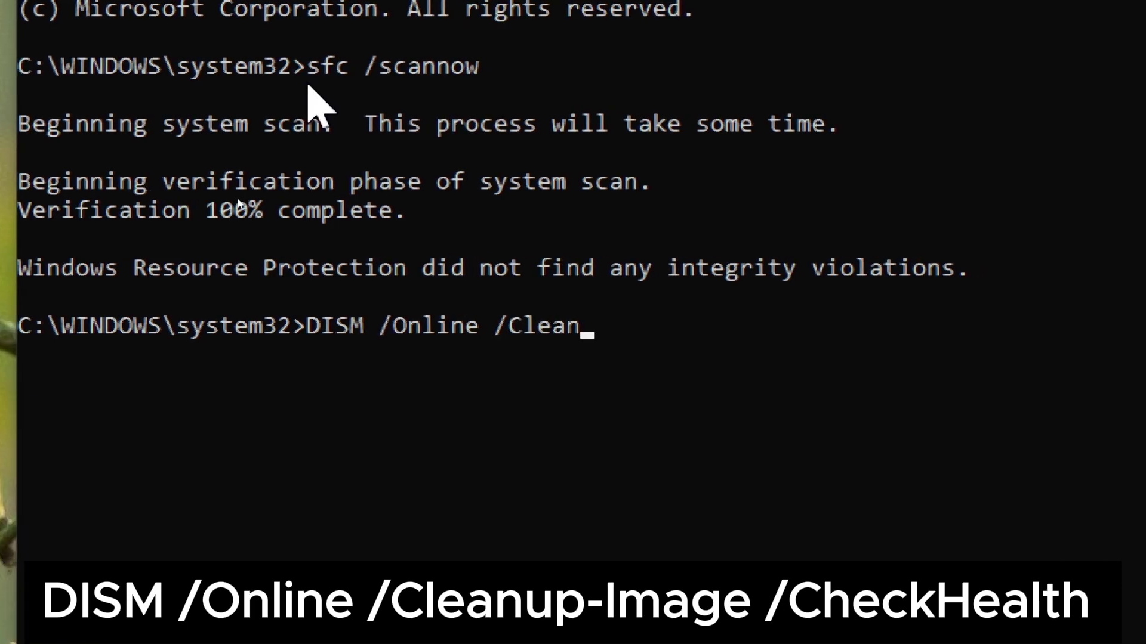
type("p")
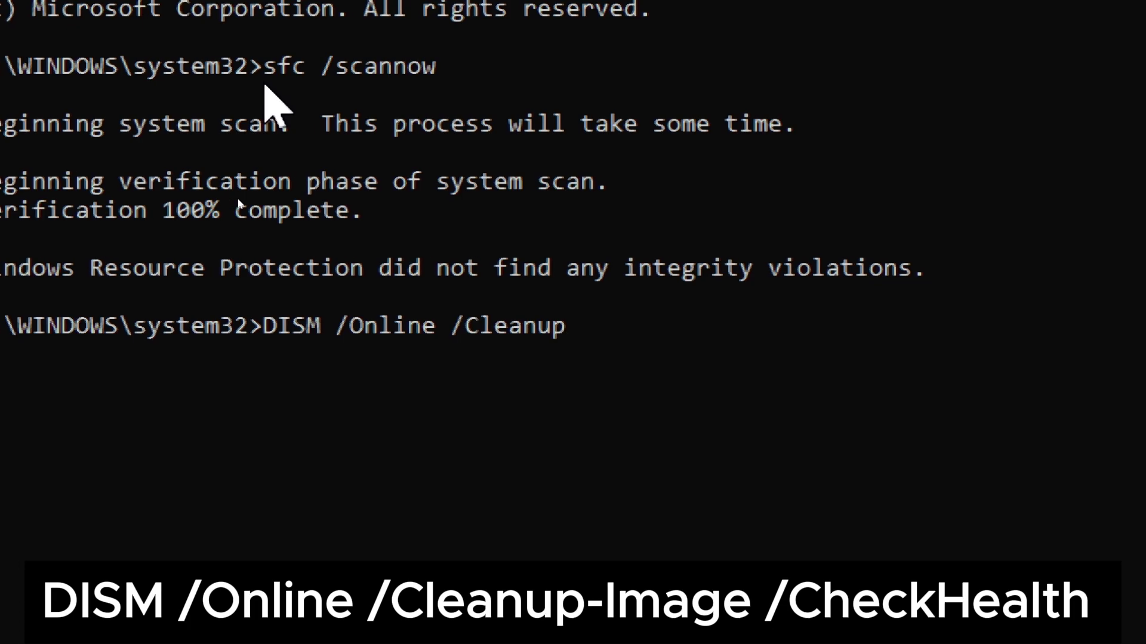
type("-Image ")
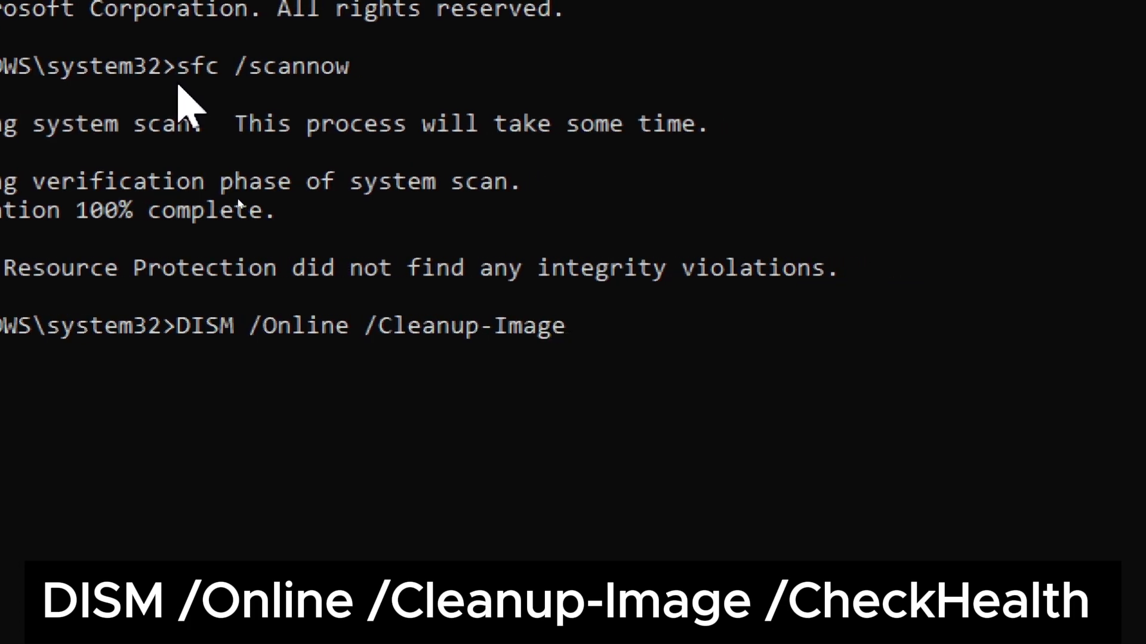
type("/C")
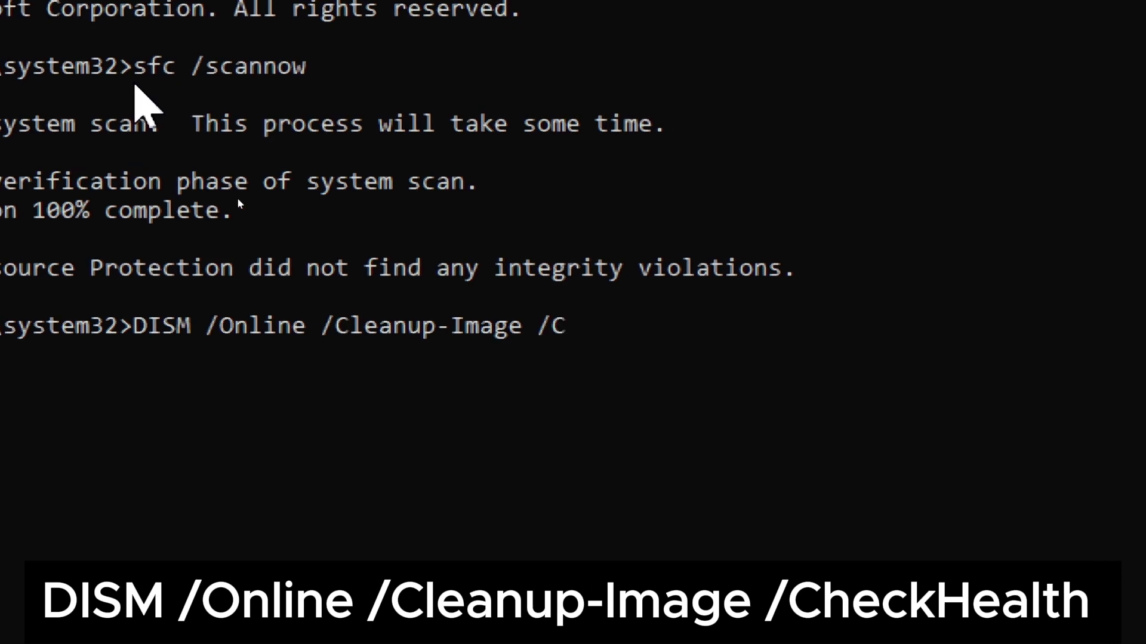
type("heck")
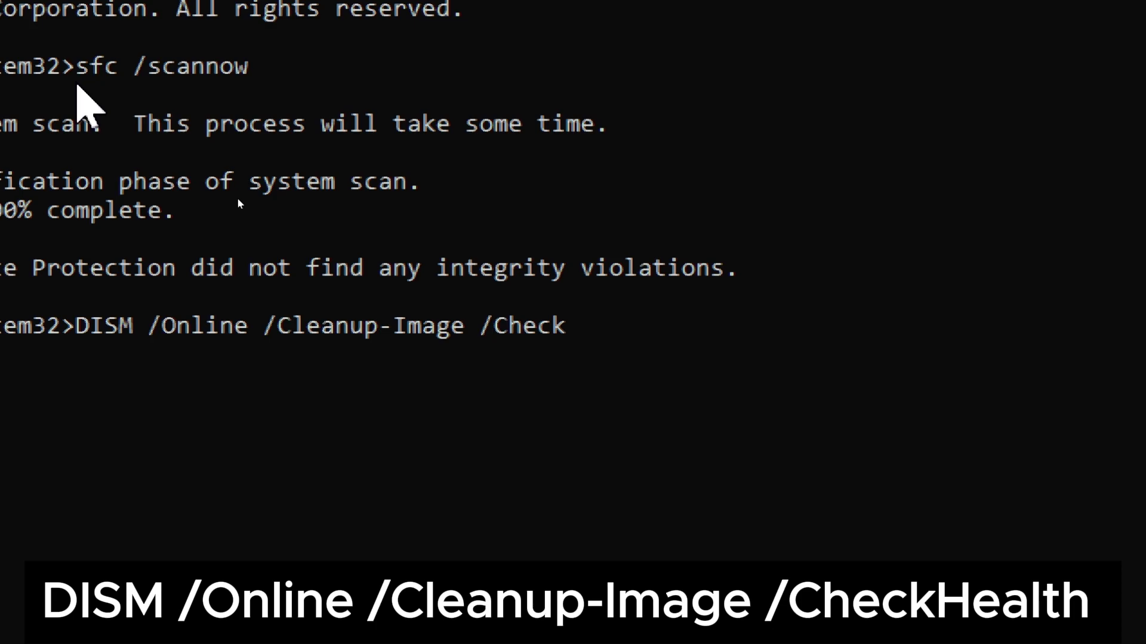
type("Heal")
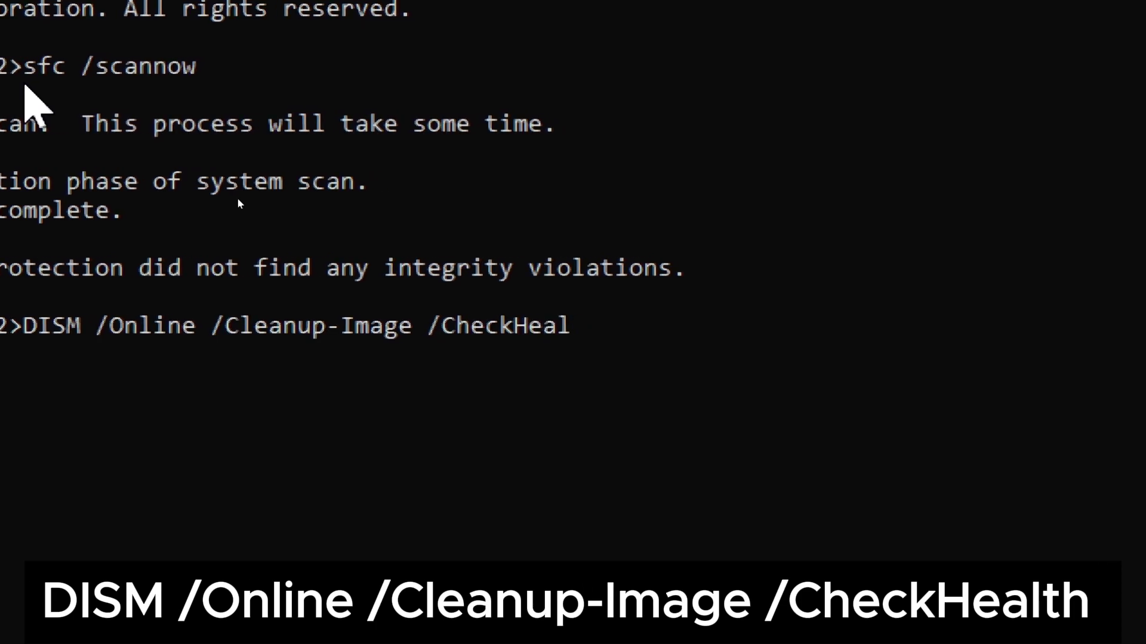
type("h")
key("Return")
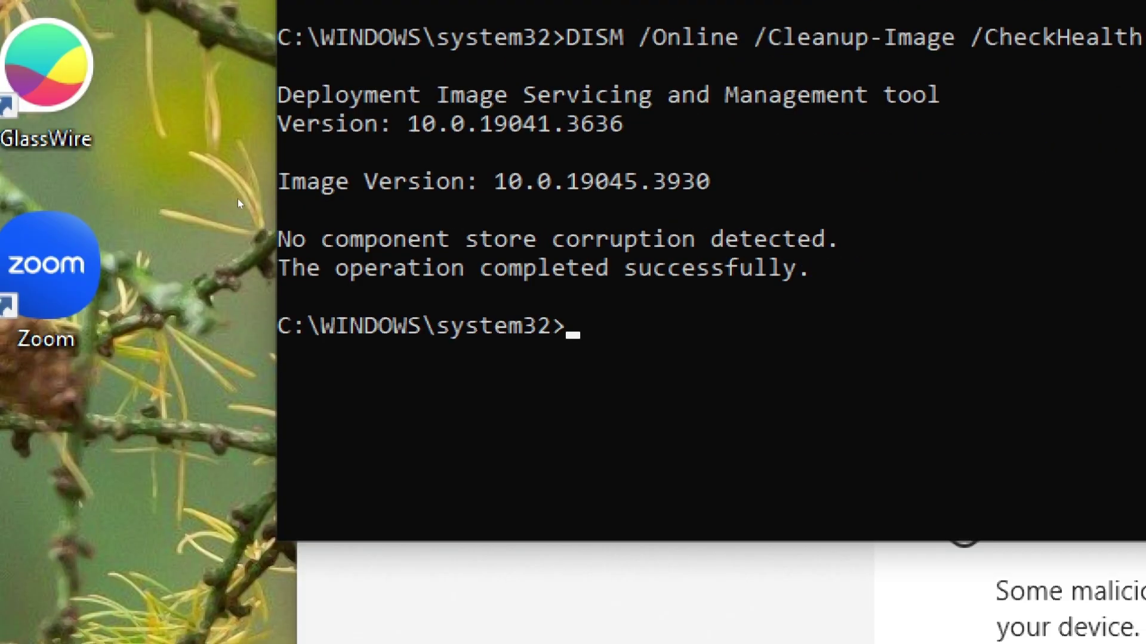
- Run DISM /Online /Cleanup-Image /ScanHealth to 100%, then enter the RestoreHealth command
type("DI")
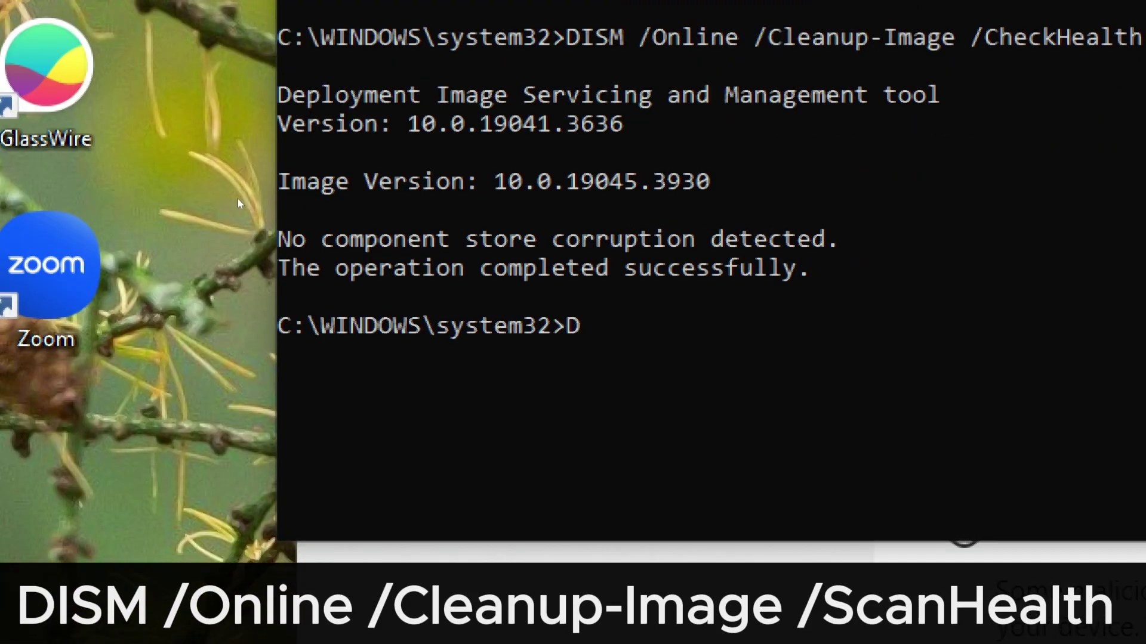
type("SM")
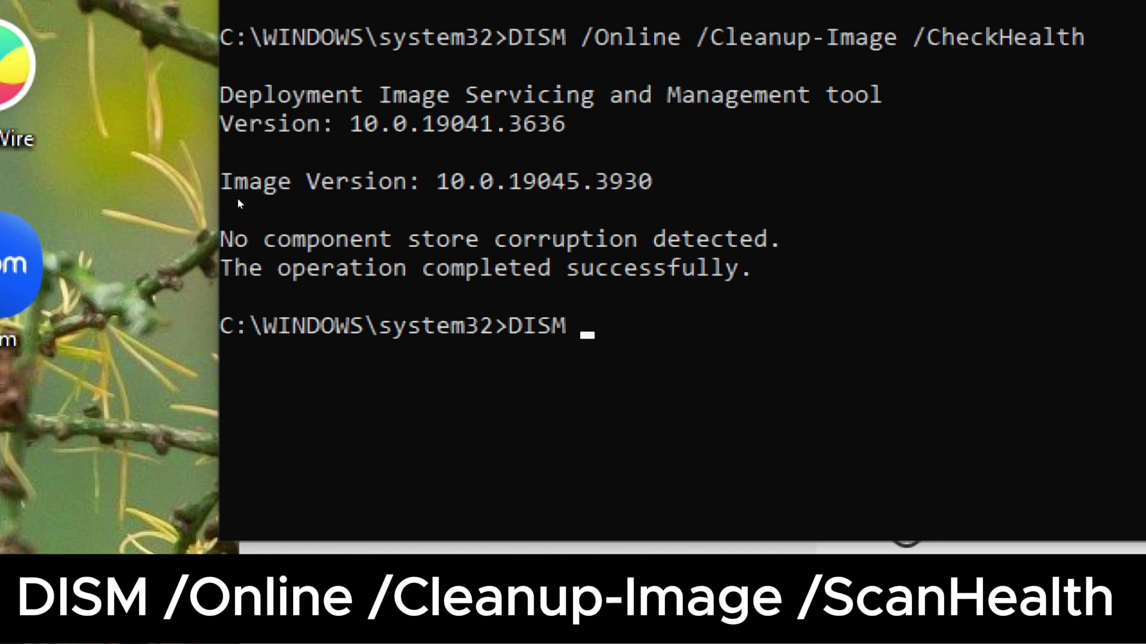
type(" /Online ")
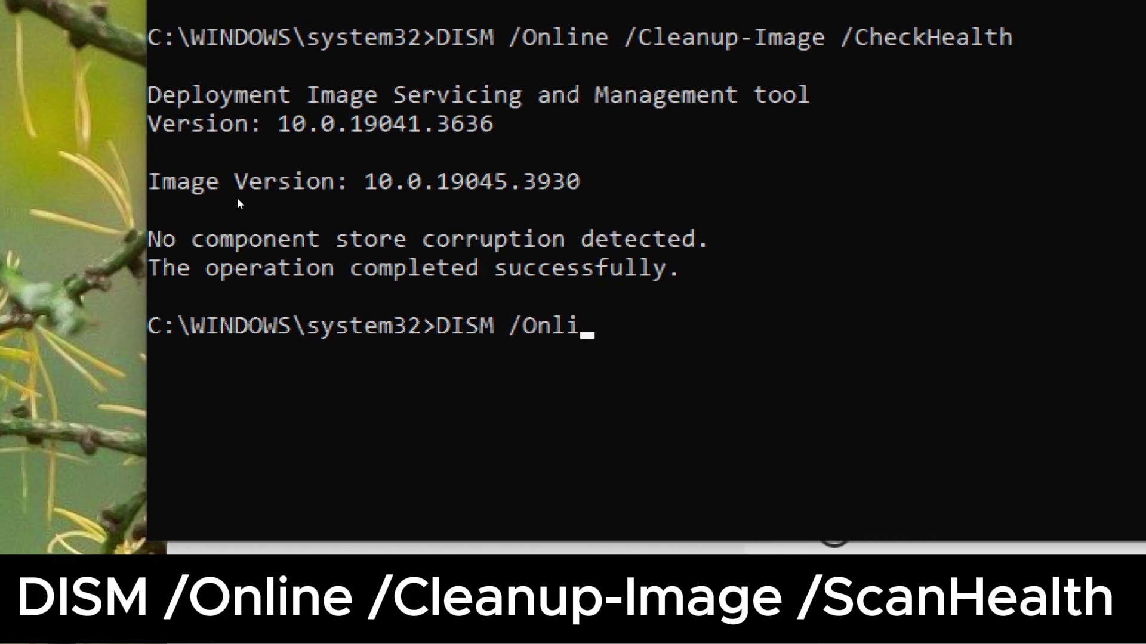
type("/Cleanup")
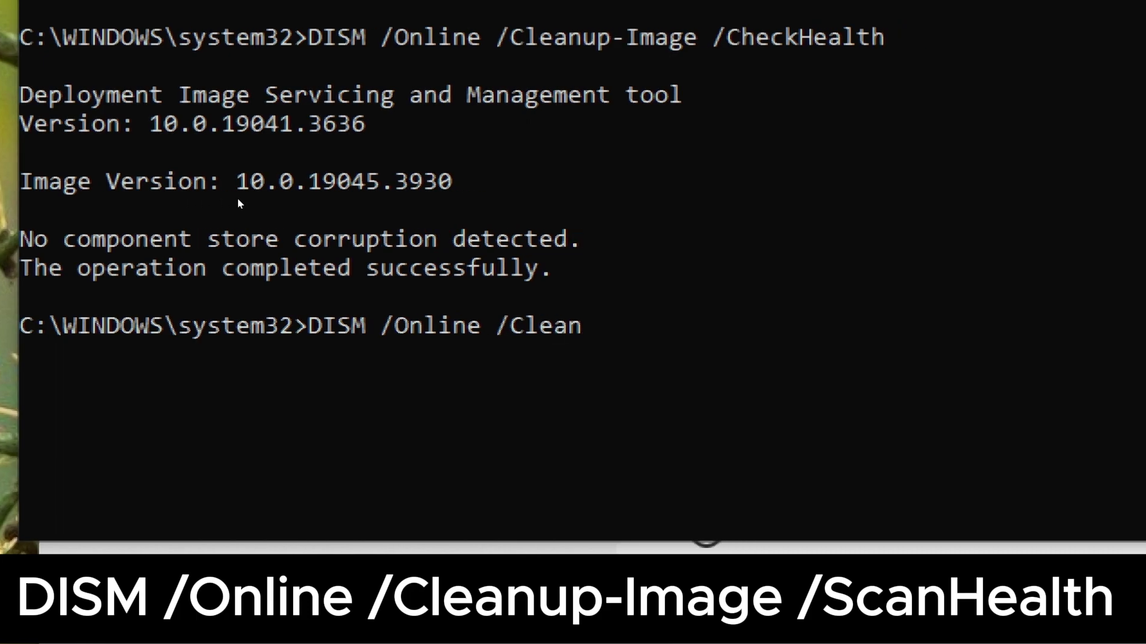
type("-Imag")
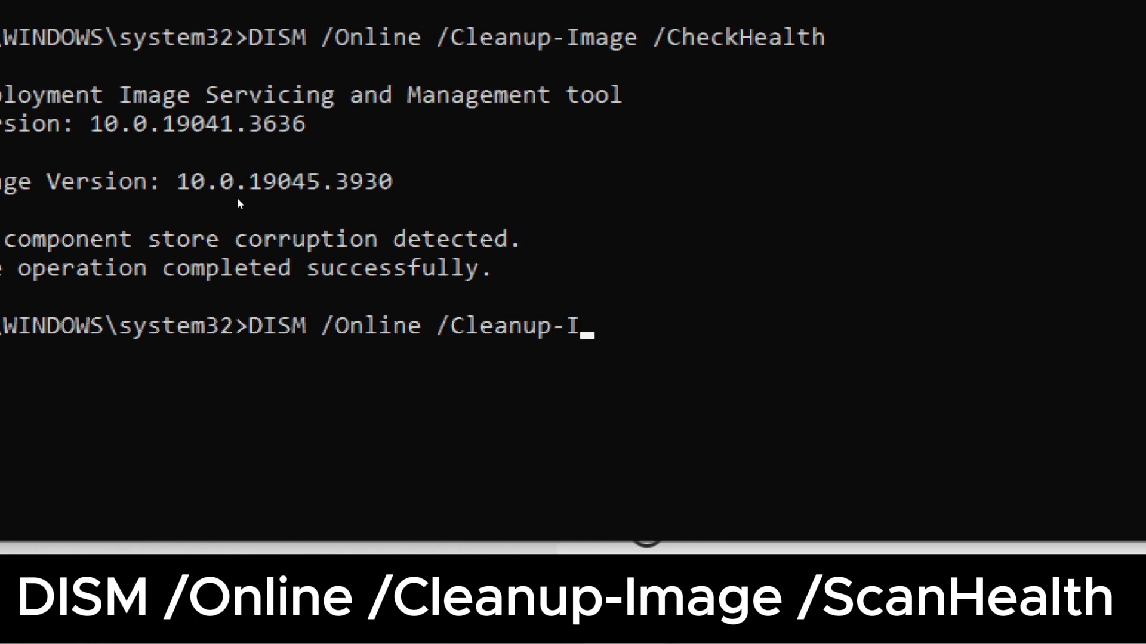
type("e")
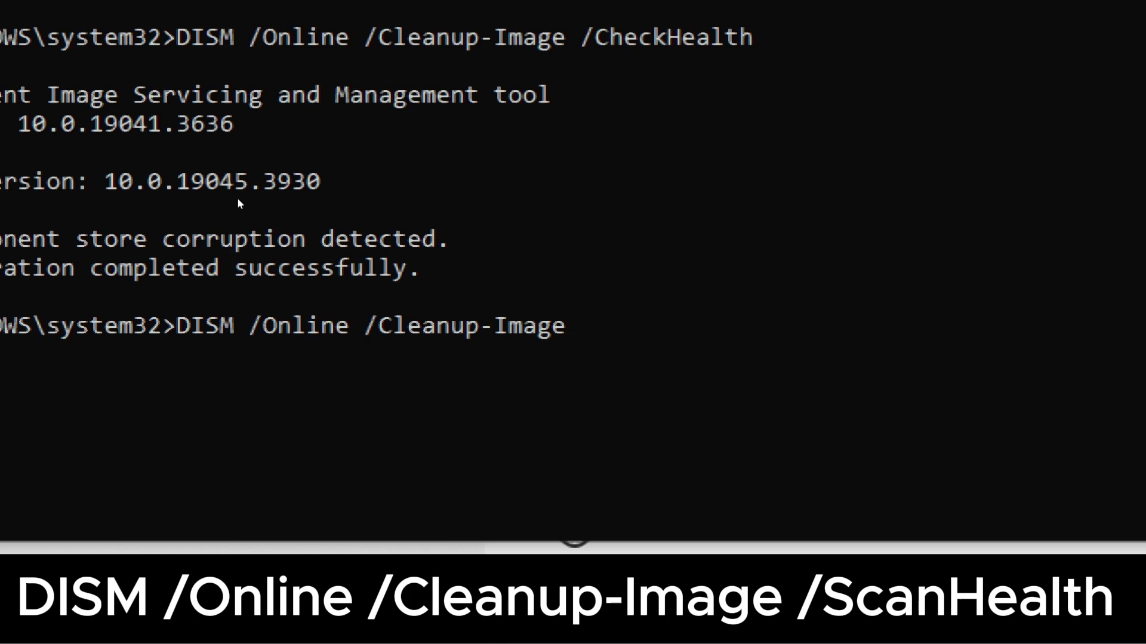
type(" /")
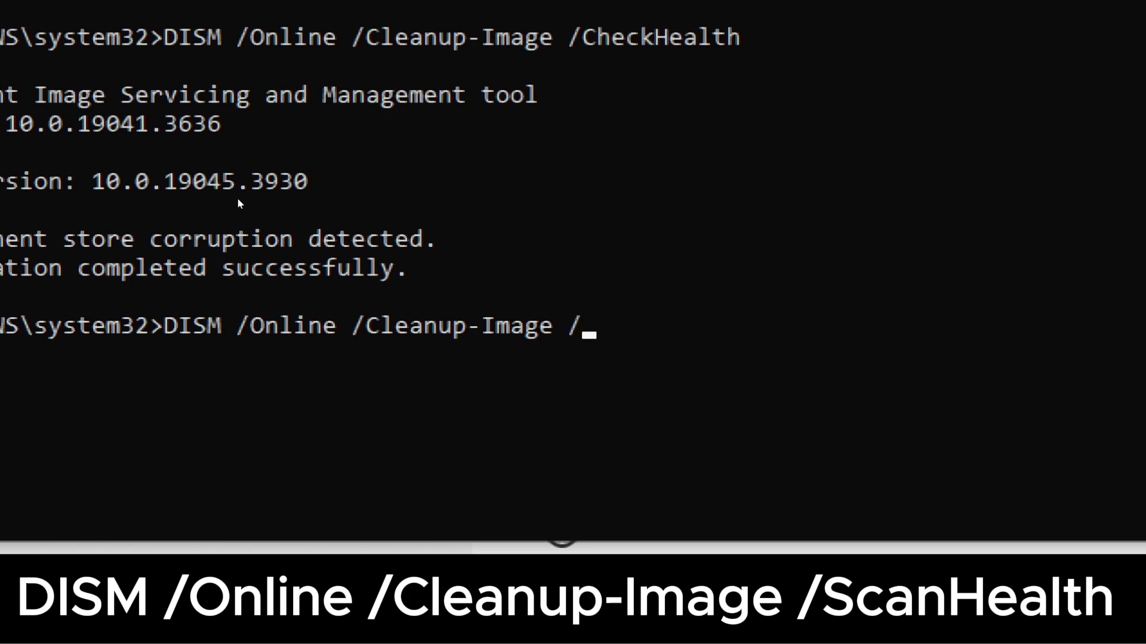
type("Scan")
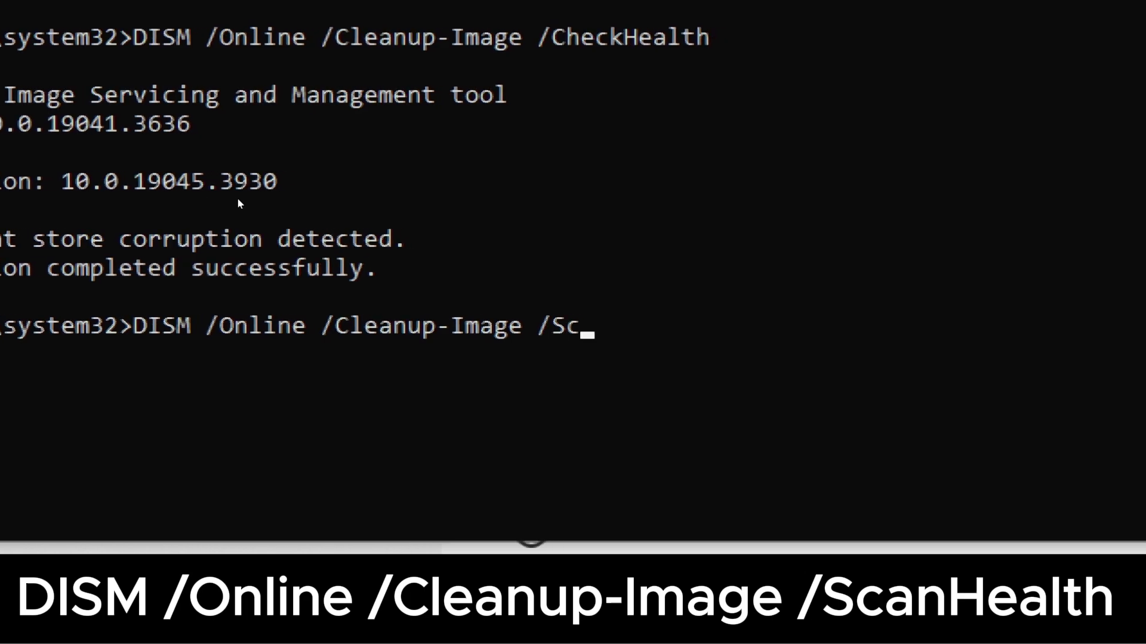
type("Health")
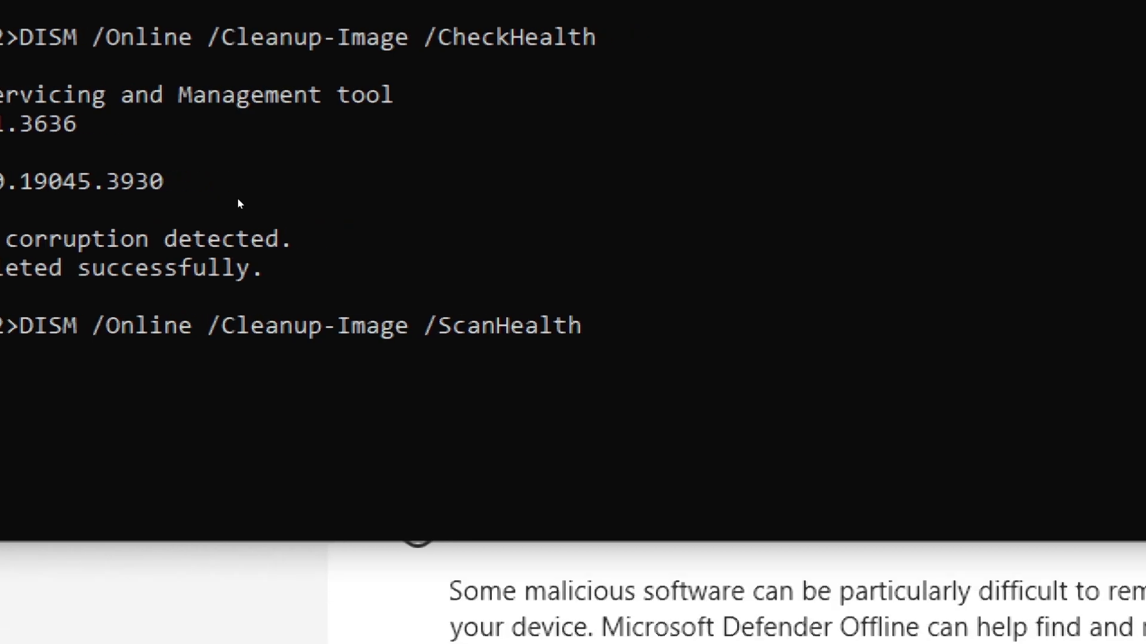
key("Return")
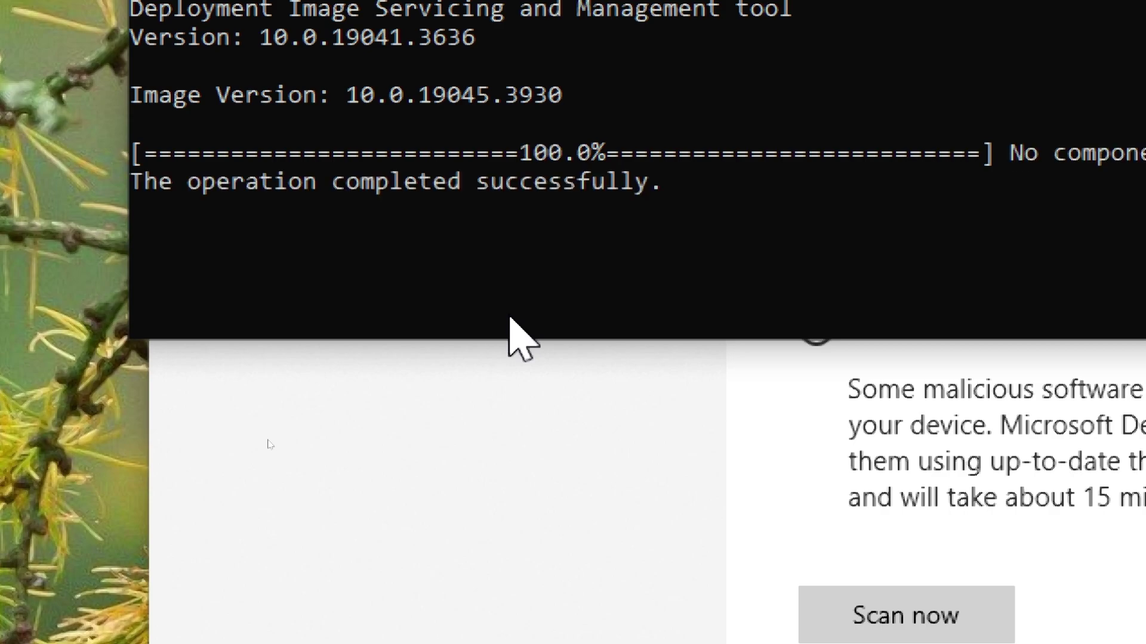
type("DI")
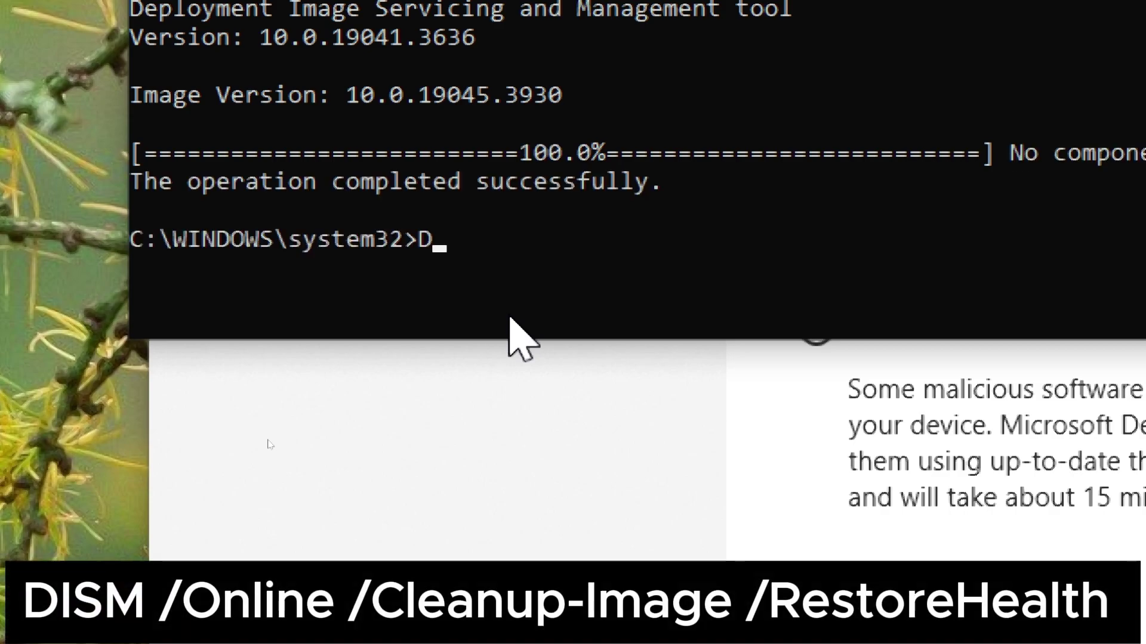
type("SM")
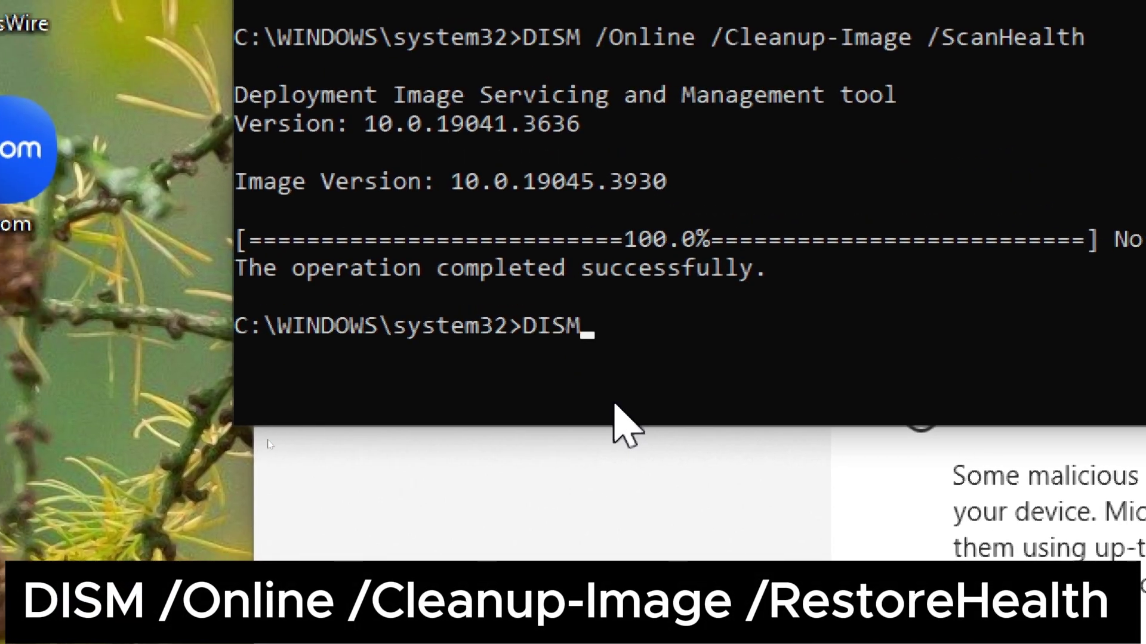
type(" /Online")
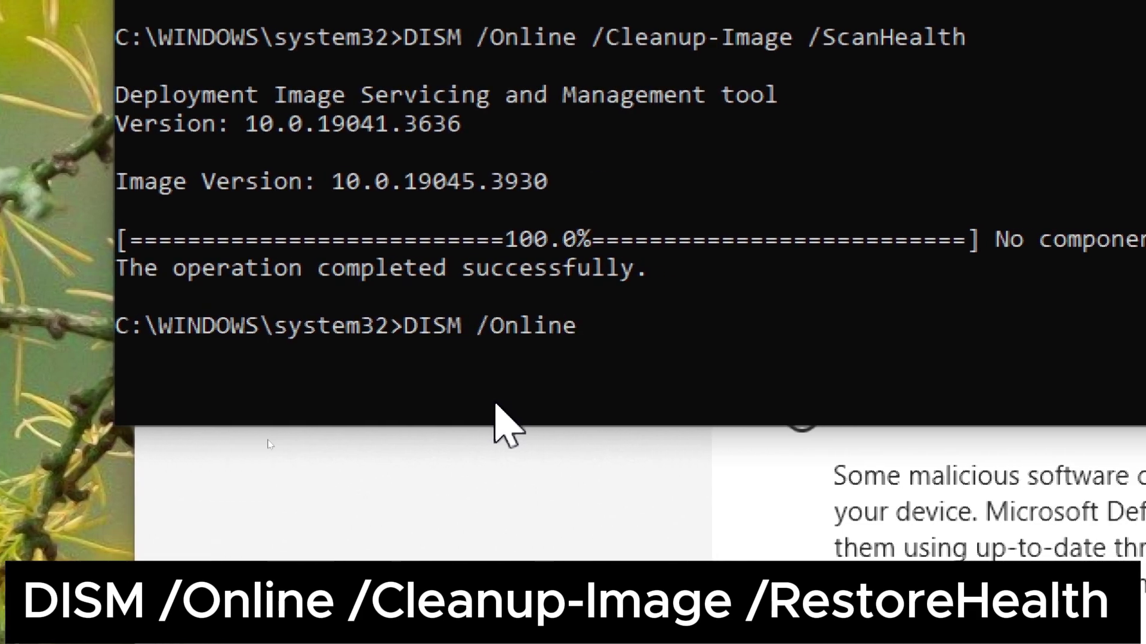
type(" /")
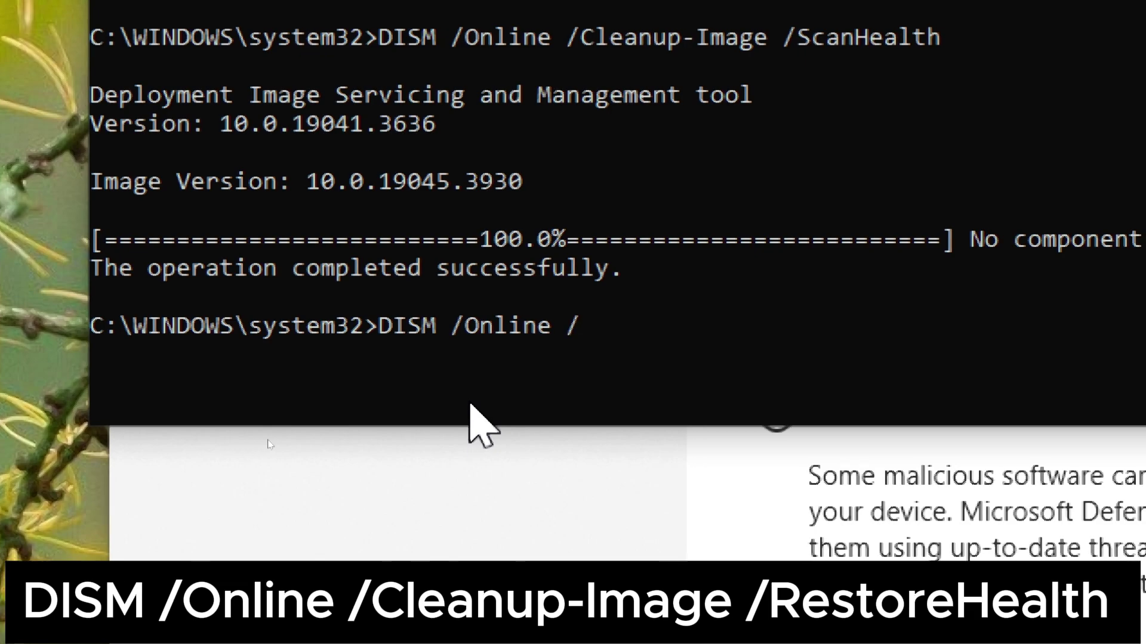
type("Cleanup")
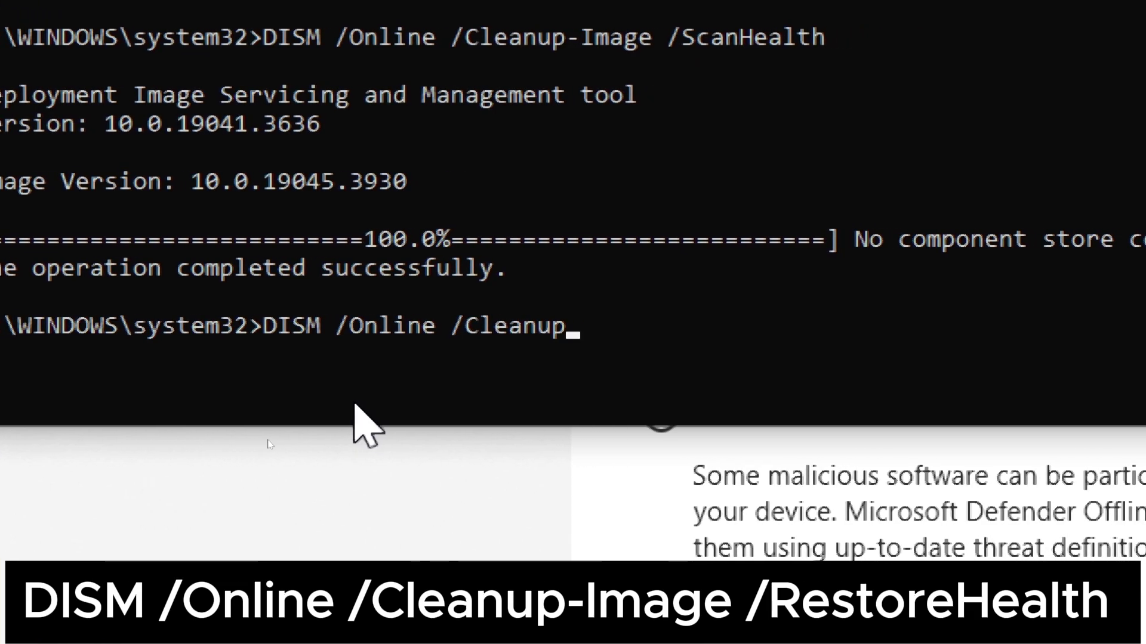
type("-Image")
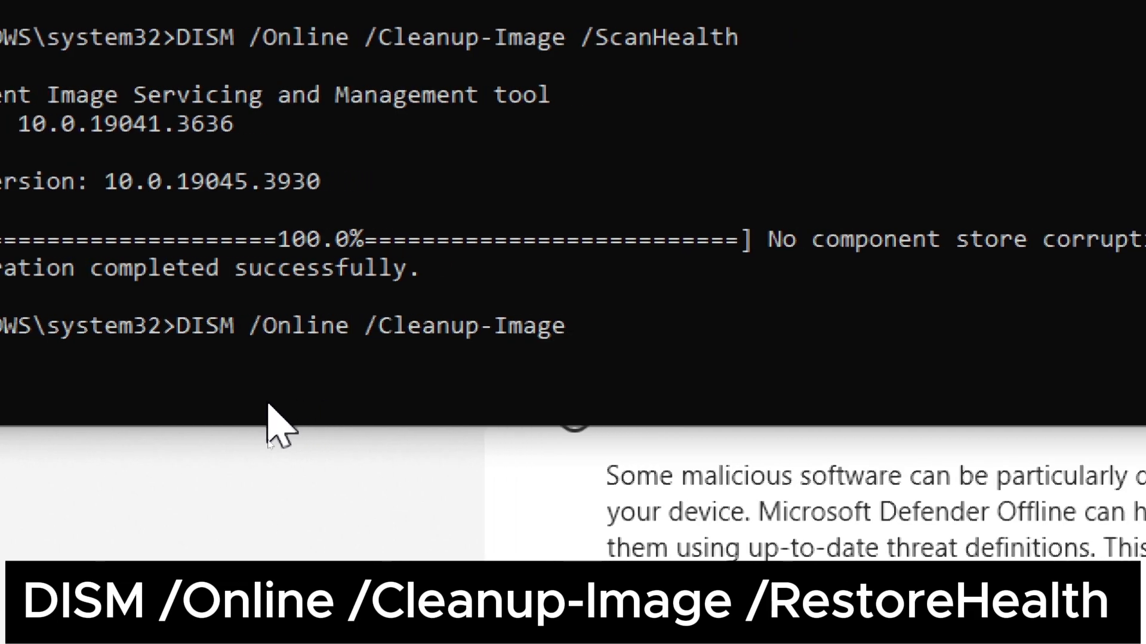
type(" /Restore")
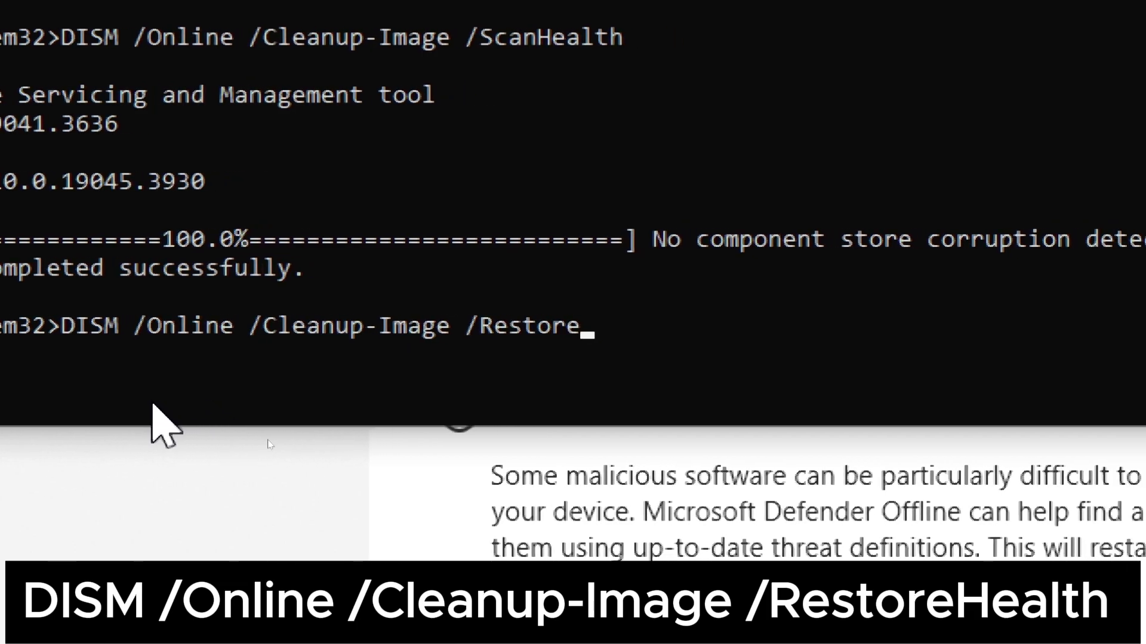
type("Heal")
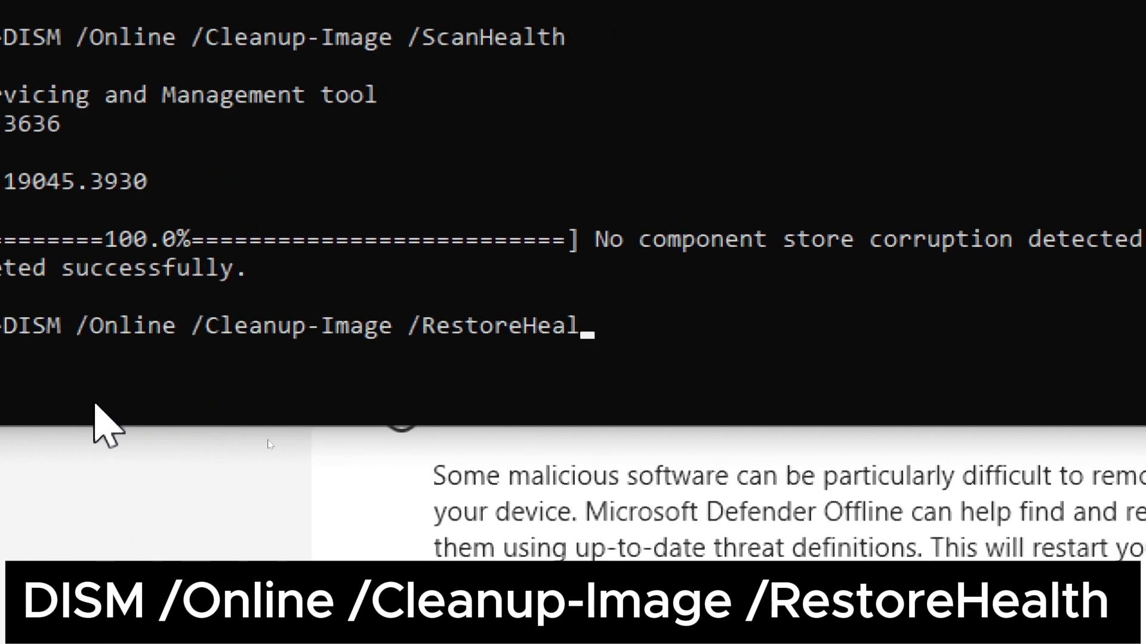
type("th")
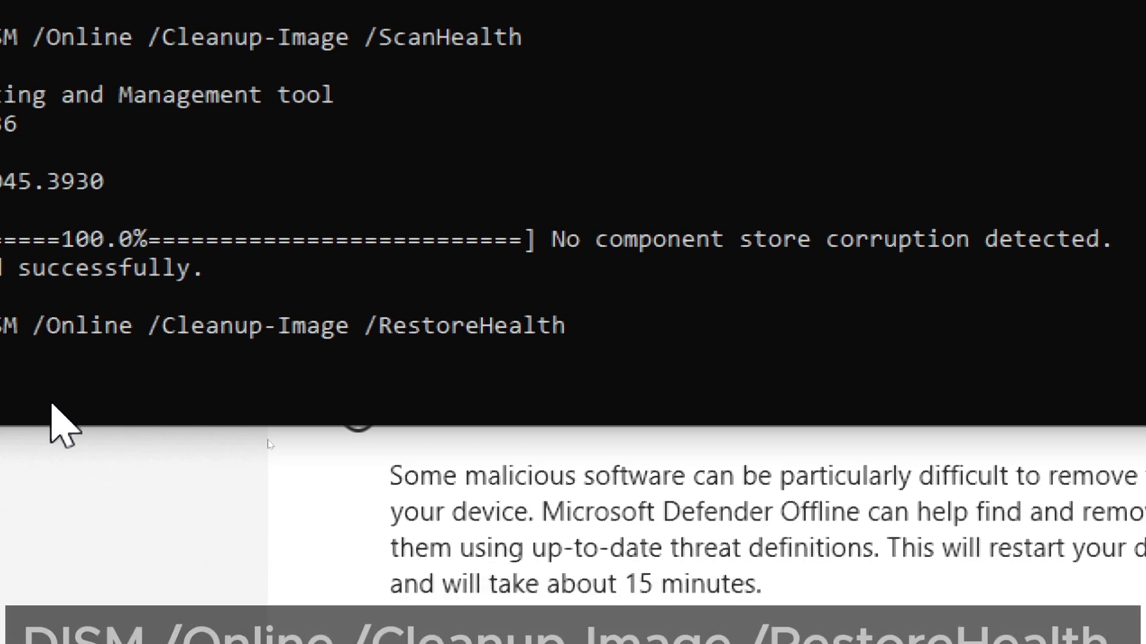
- Execute the DISM RestoreHealth repair and let it complete successfully
key("Return")
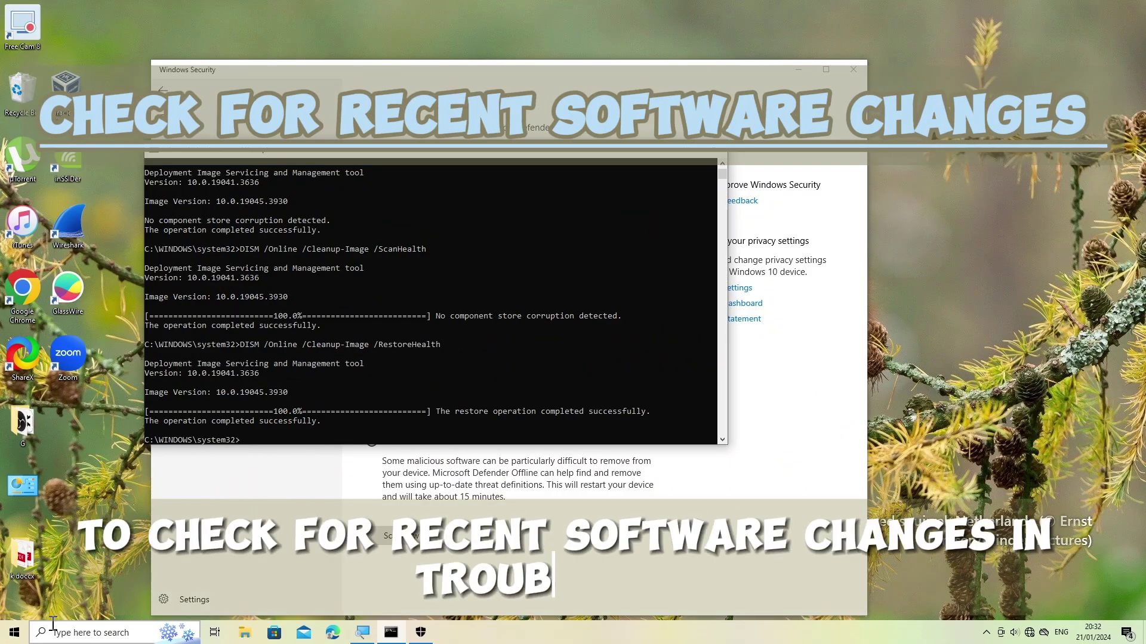
- Search Windows for Control Panel, correcting the 'control ppane' typo
left_click(40, 634)
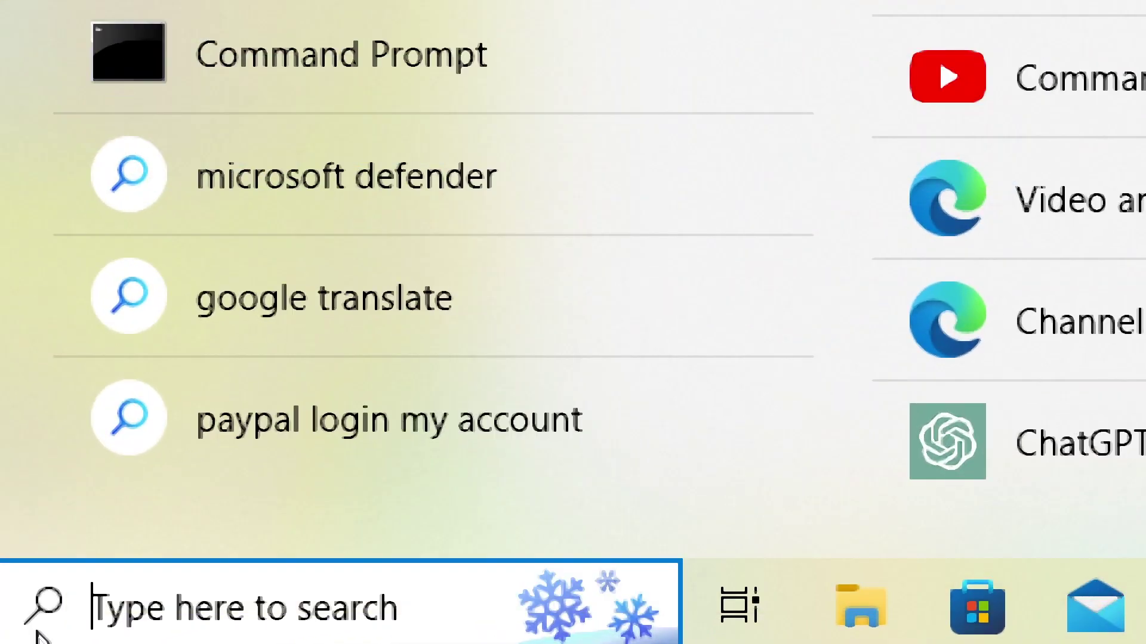
type("control ppane")
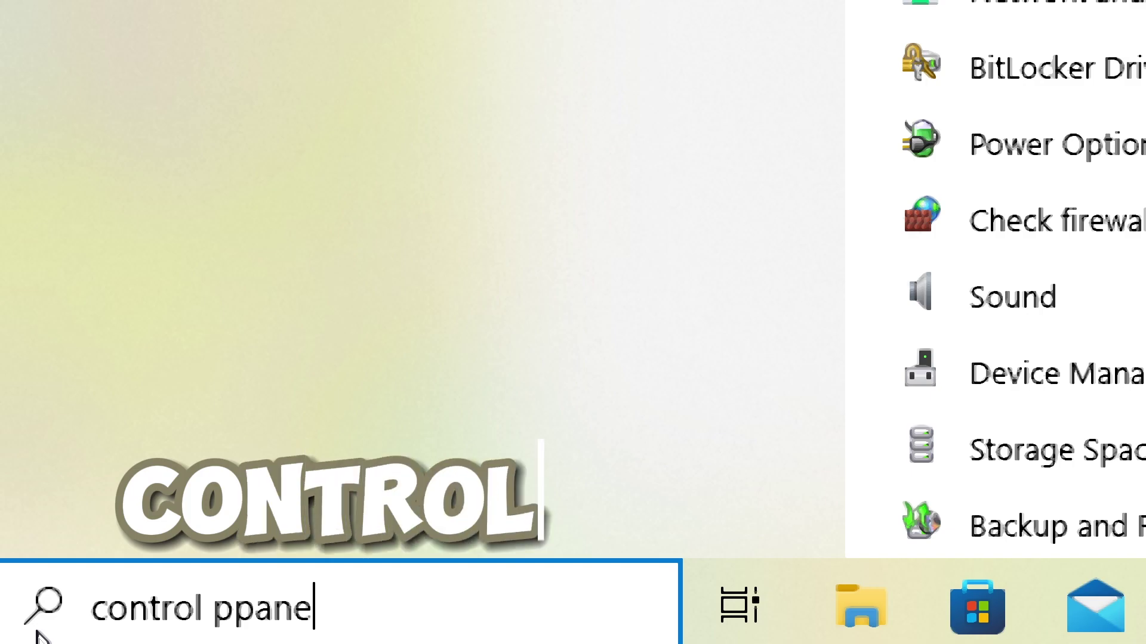
key("BackSpace")
key("BackSpace")
key("BackSpace")
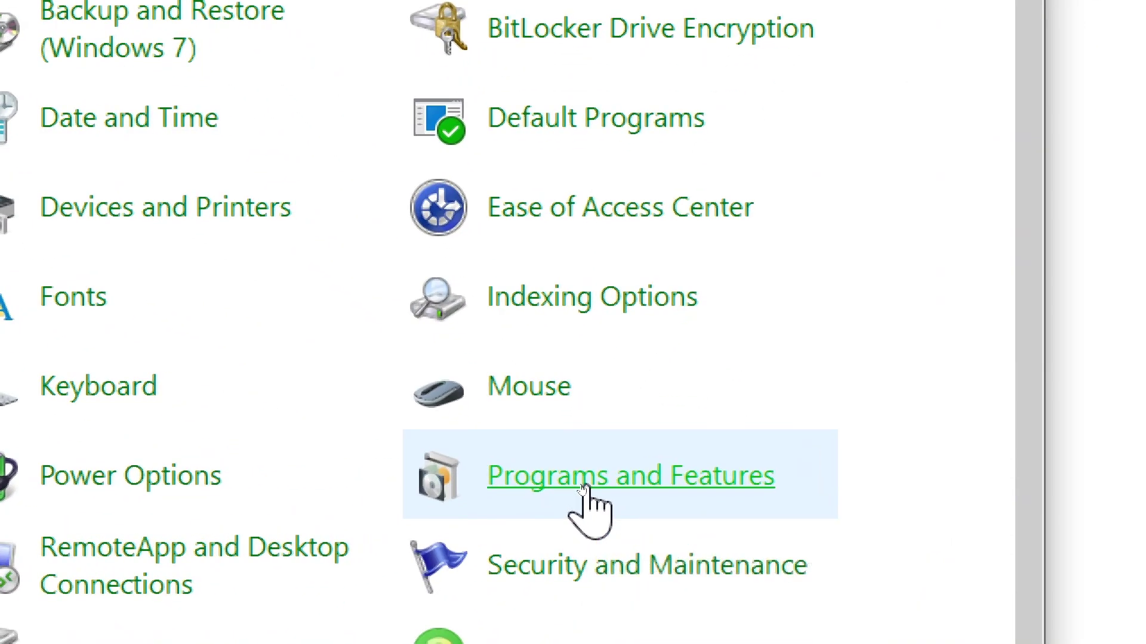
- Sort installed programs by install date and uninstall Microsoft Visual C++ 2010 x64 Redistributable
left_click(584, 486)
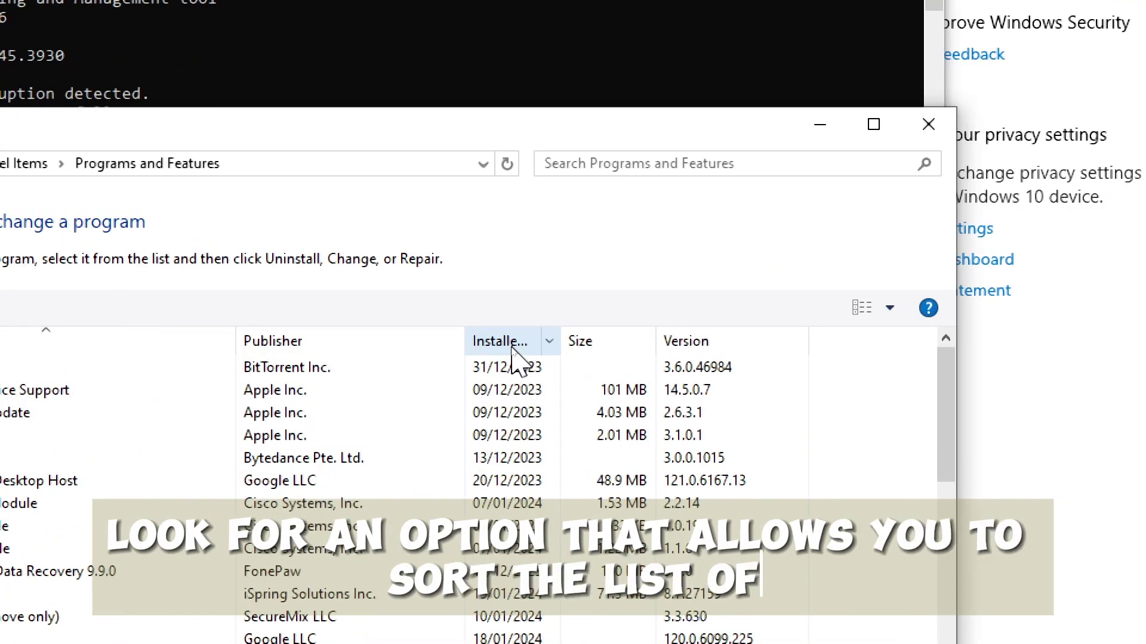
left_click(500, 341)
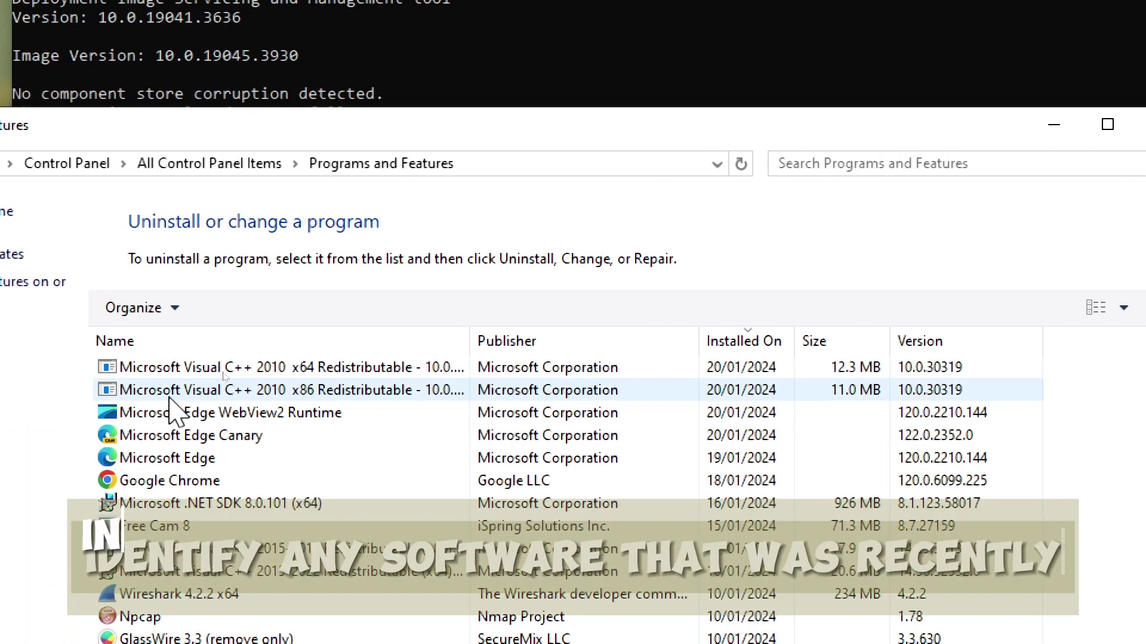
right_click(172, 376)
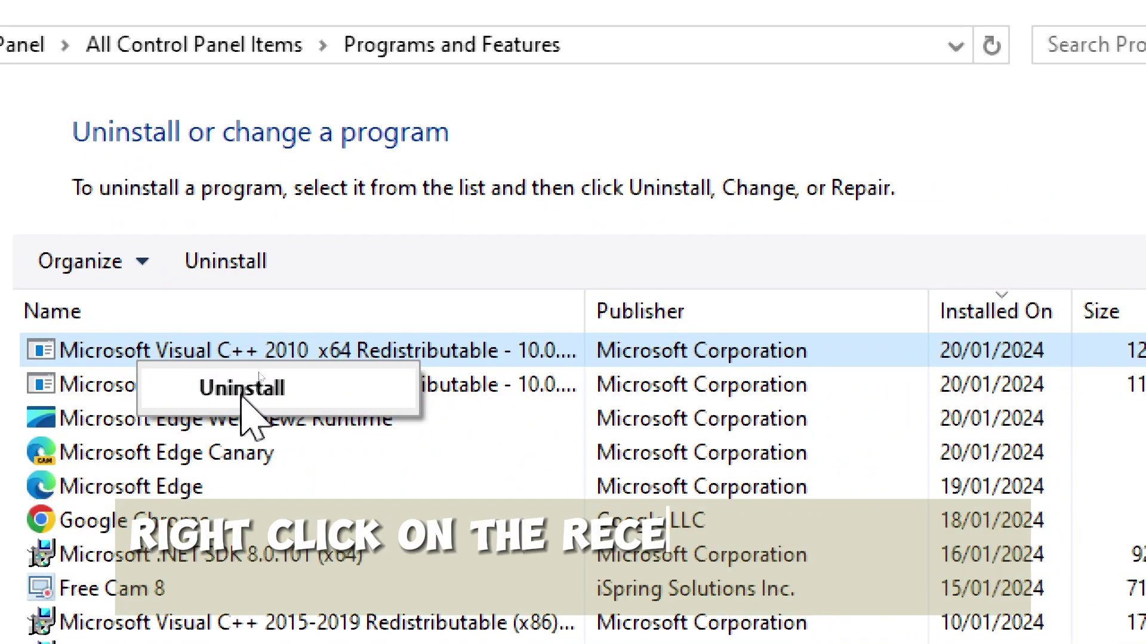
left_click(242, 387)
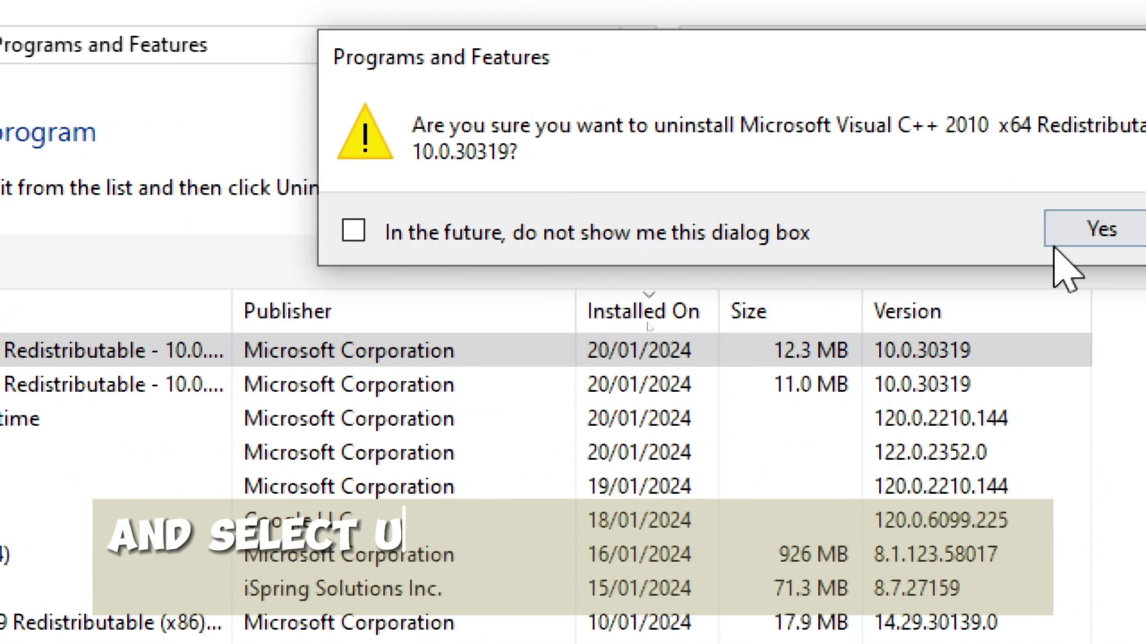
left_click(1095, 229)
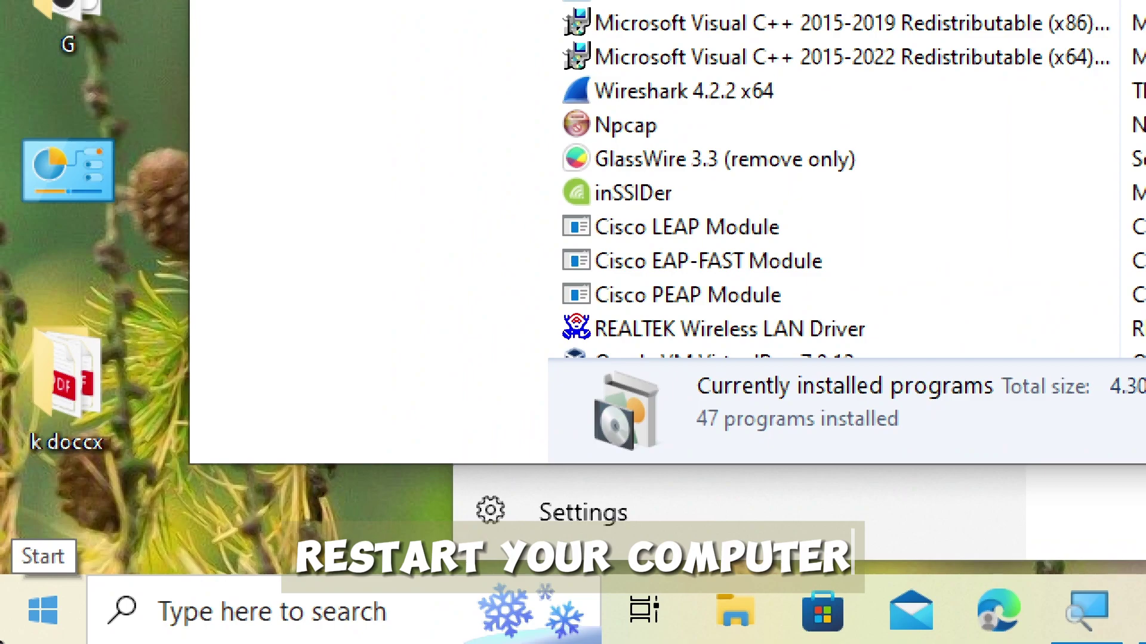
- Restart the PC through the Start menu's Power > Restart option
left_click(43, 610)
mouse_move(24, 546)
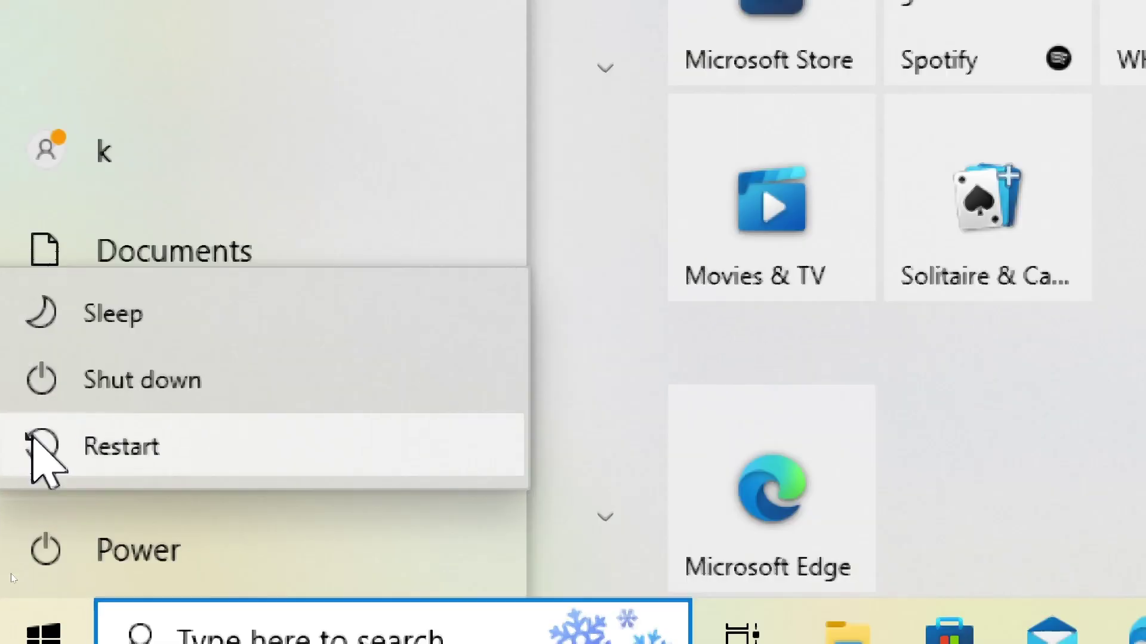
left_click(32, 441)
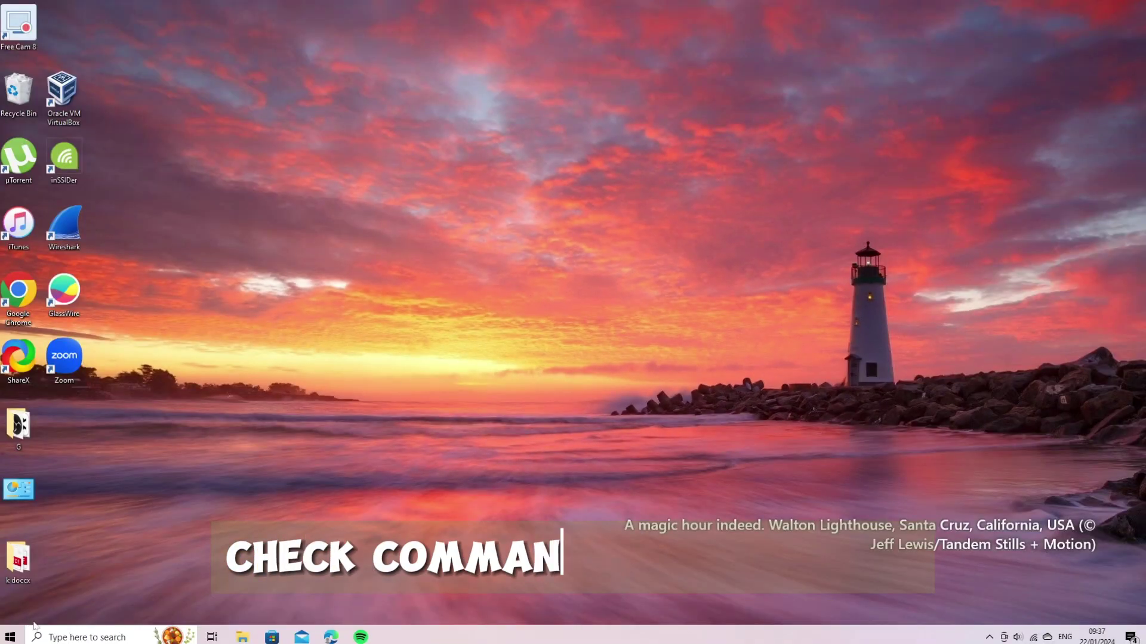
key("super+s")
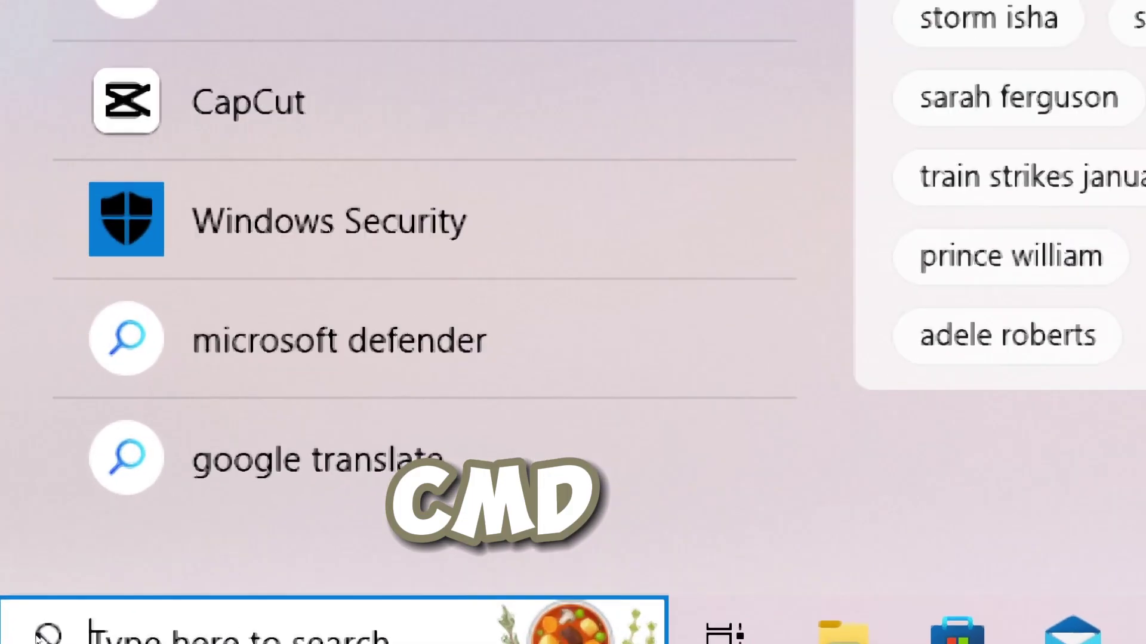
type("cm")
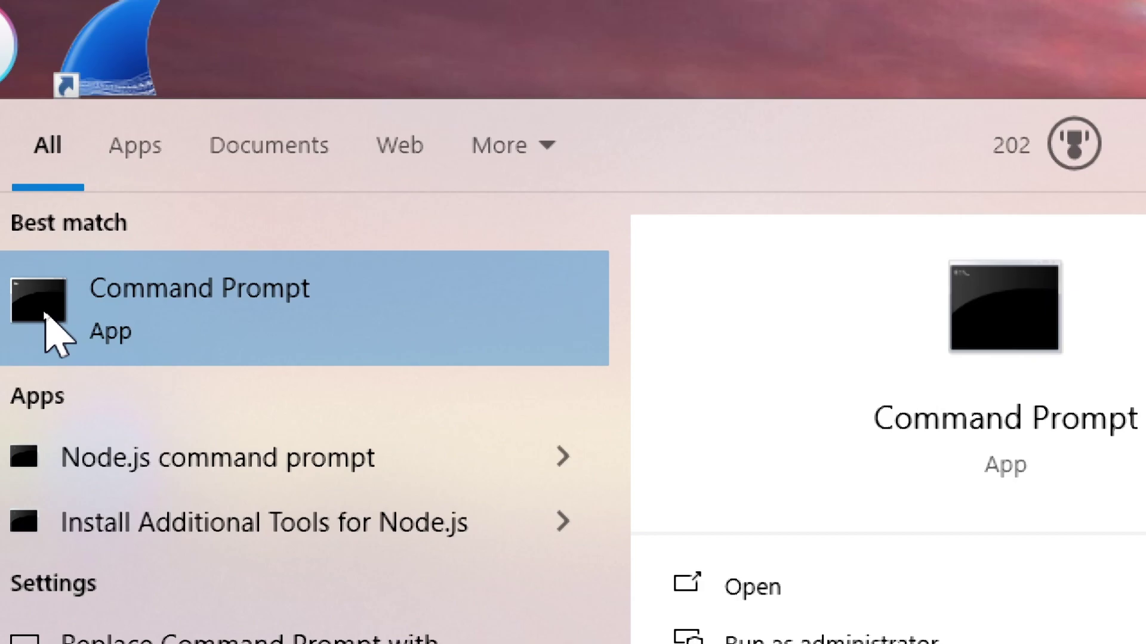
left_click(45, 313)
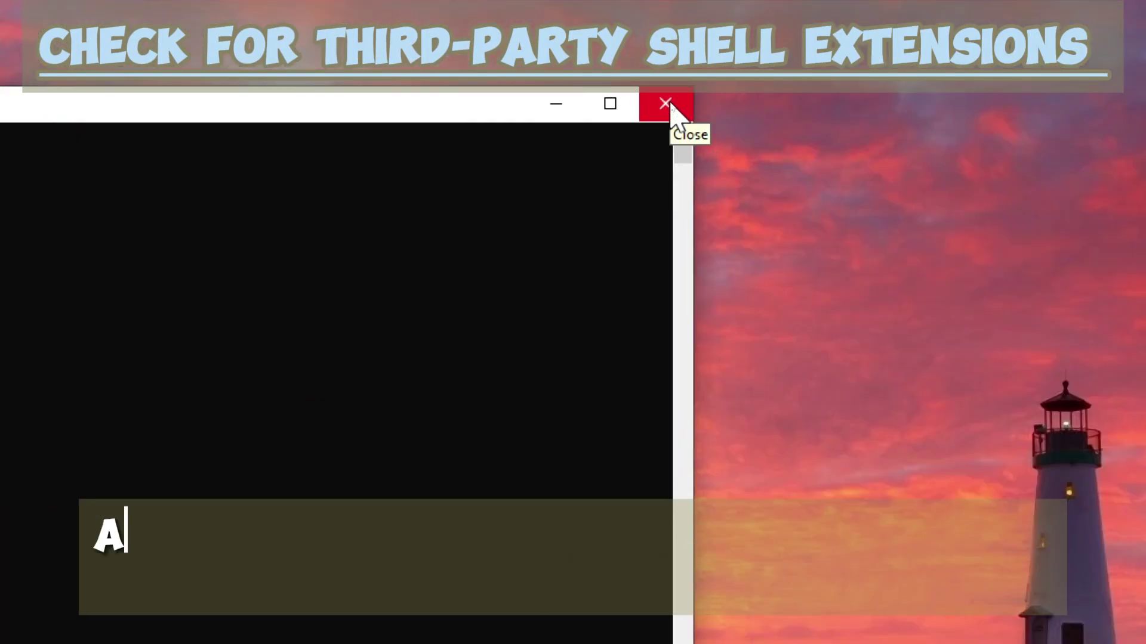
left_click(666, 104)
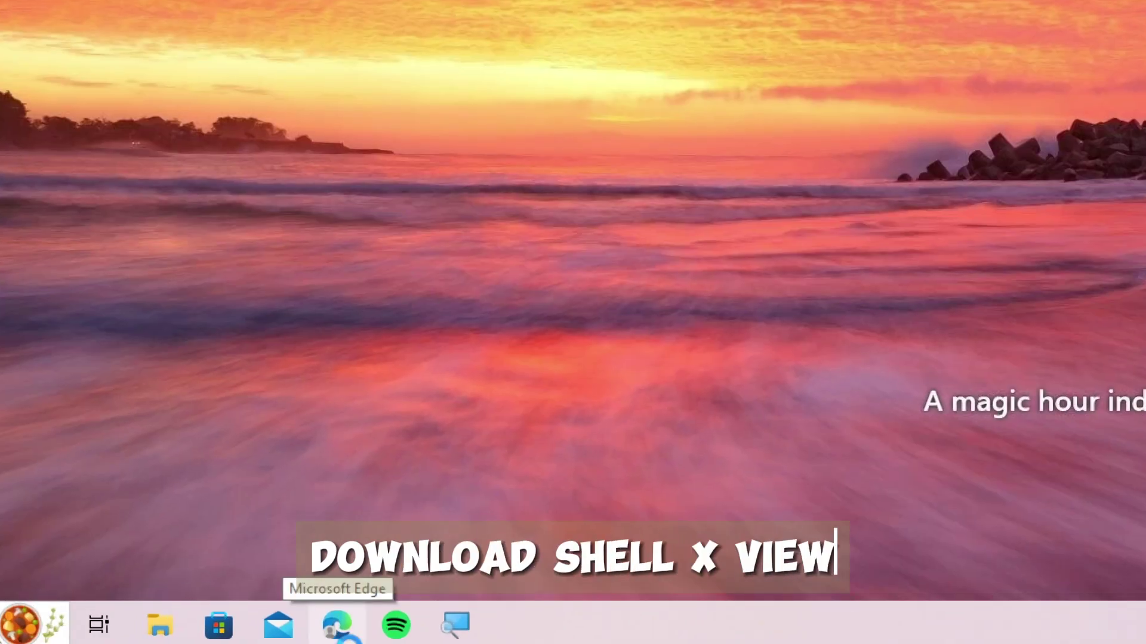
- Search the web in Edge for 'Nir Soft ShellExView download'
left_click(340, 633)
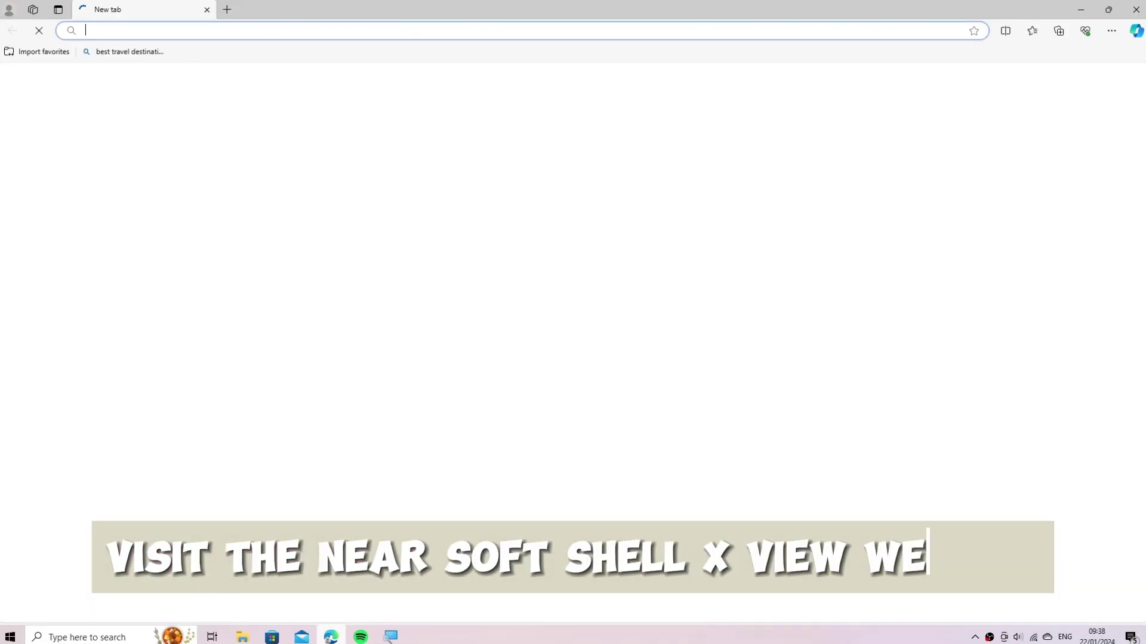
left_click(84, 32)
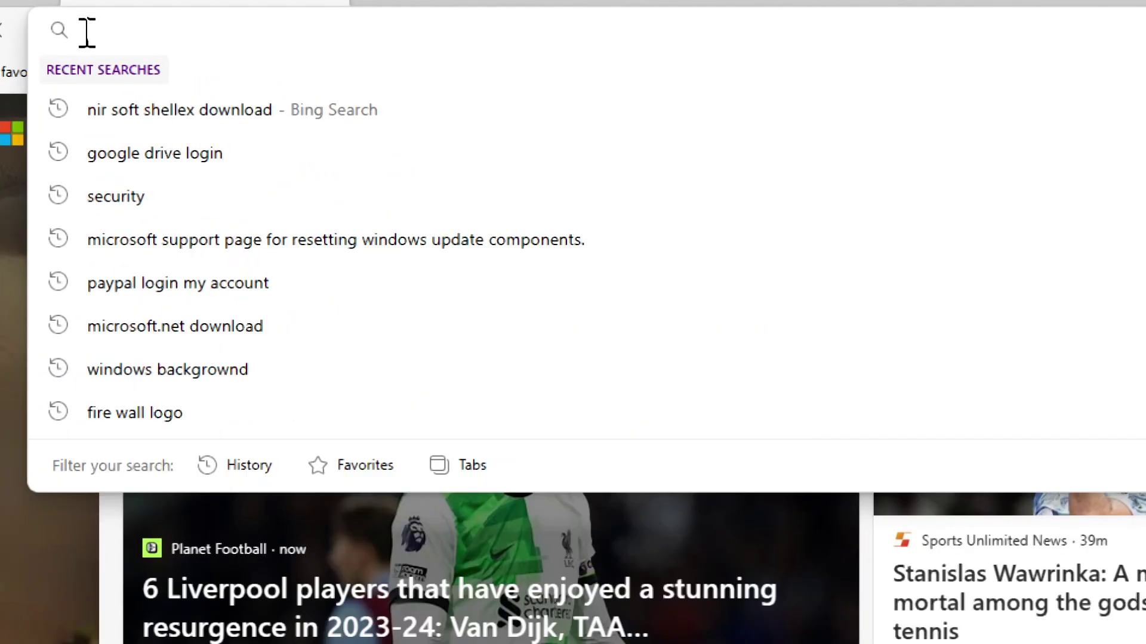
type("Nir")
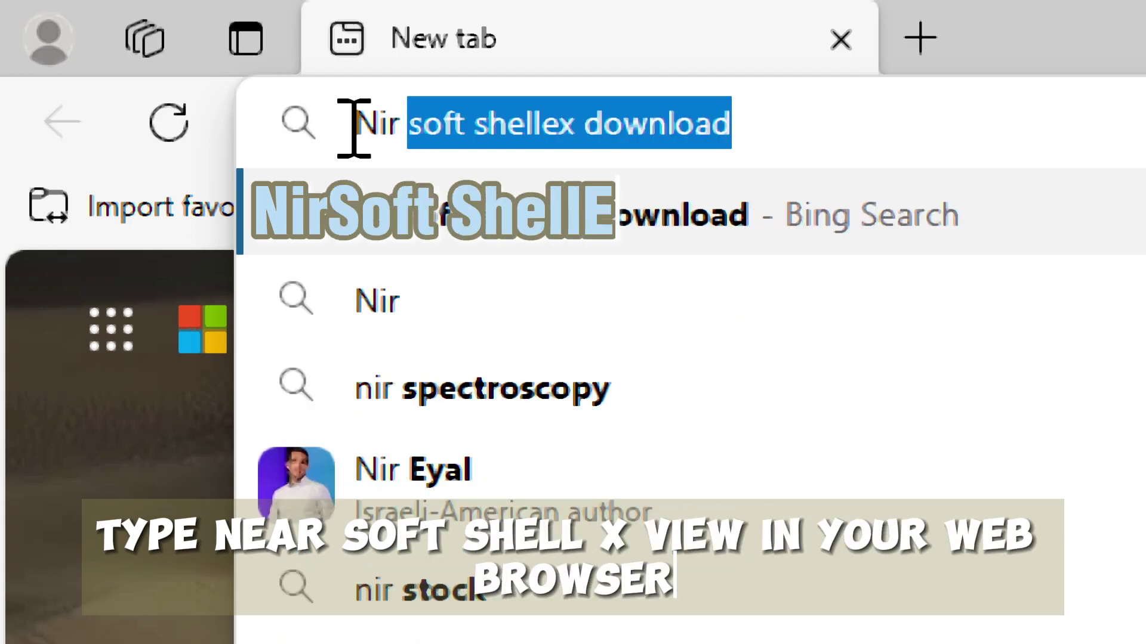
type(" Soft")
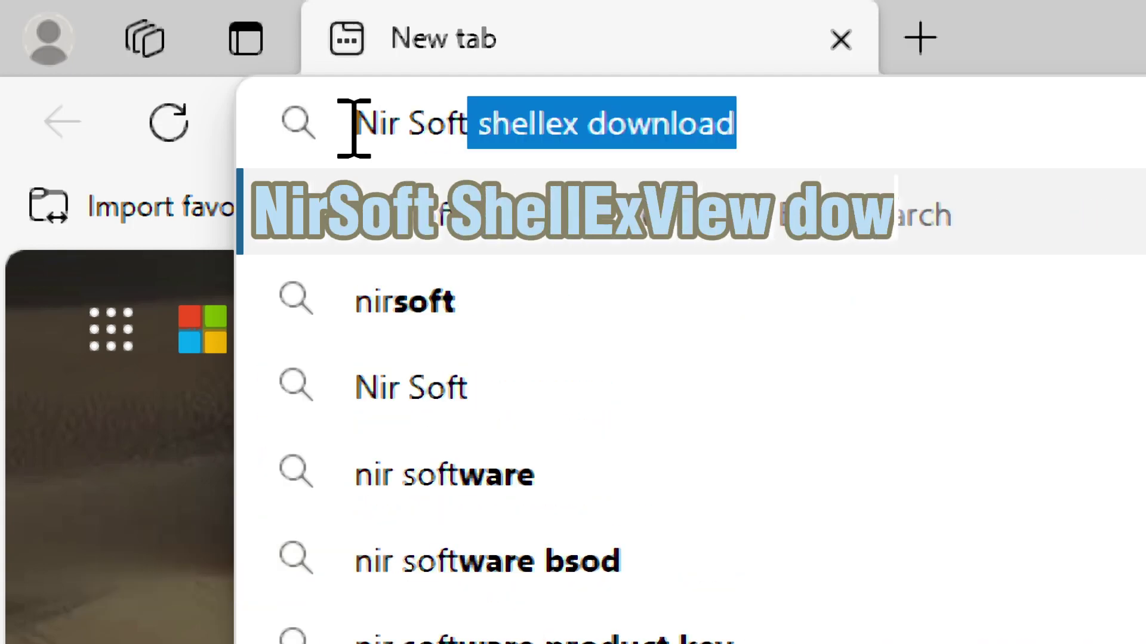
type(" She")
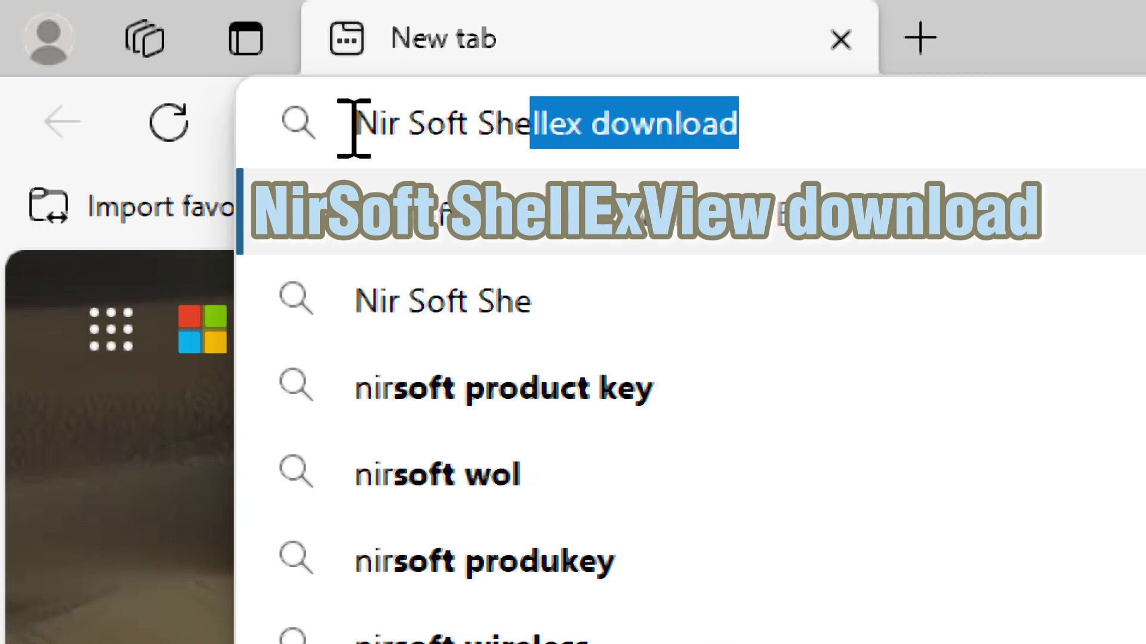
type("ll")
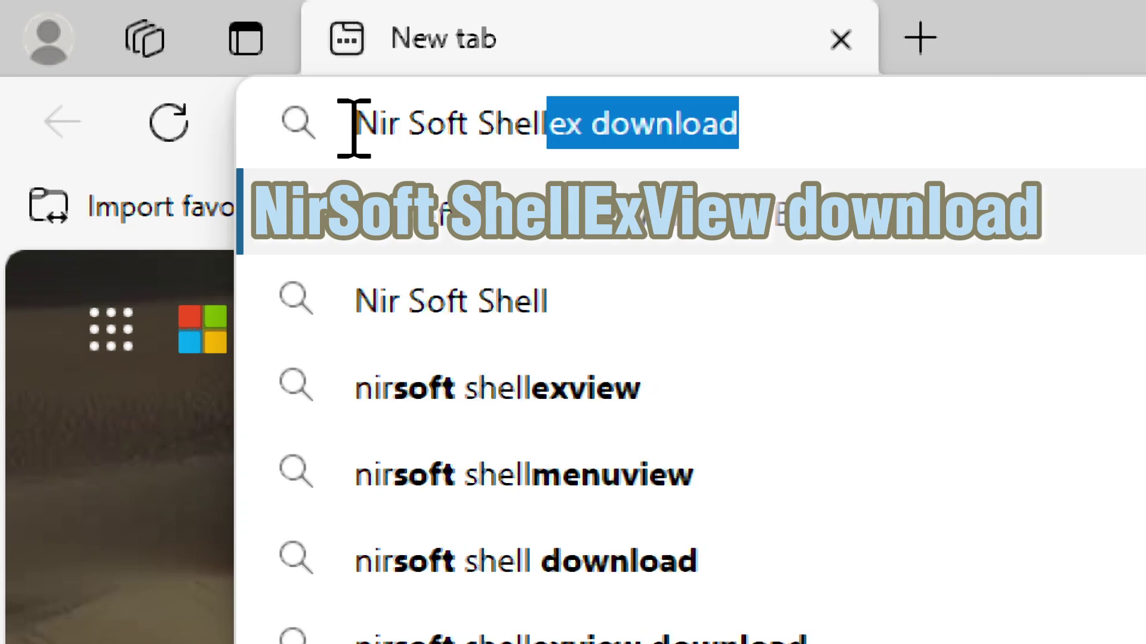
type("Ex")
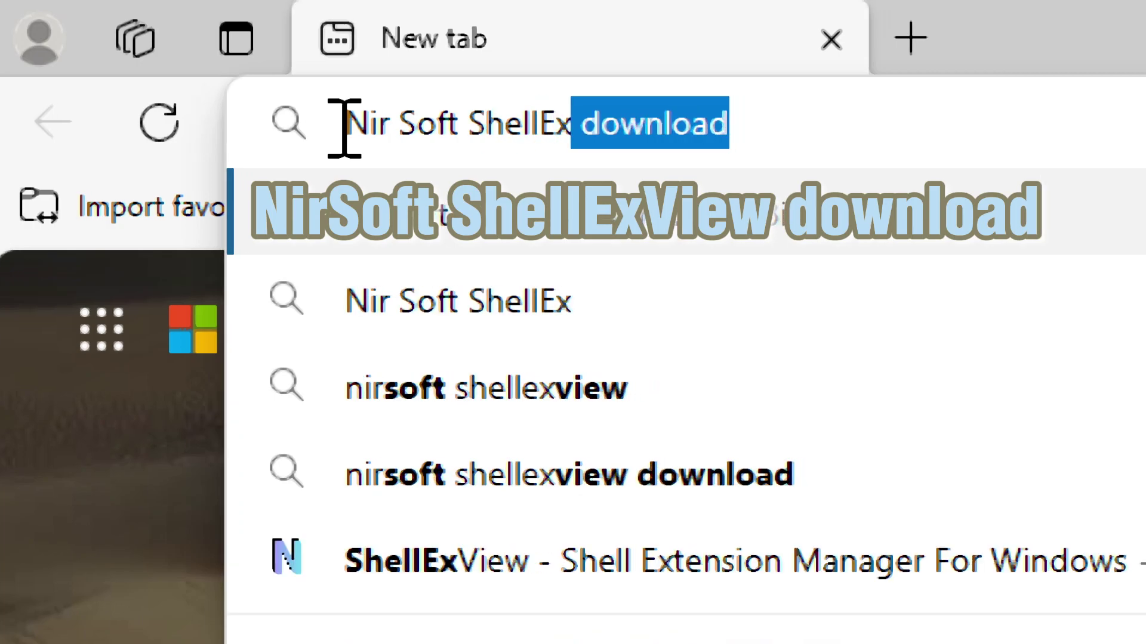
type("View")
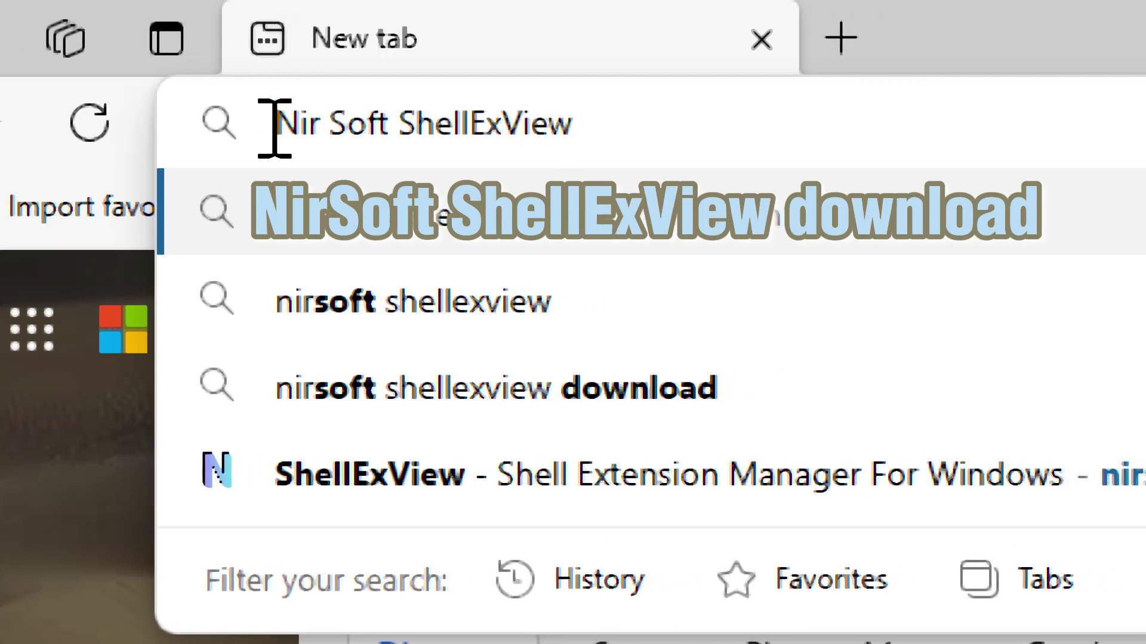
type(" downloa")
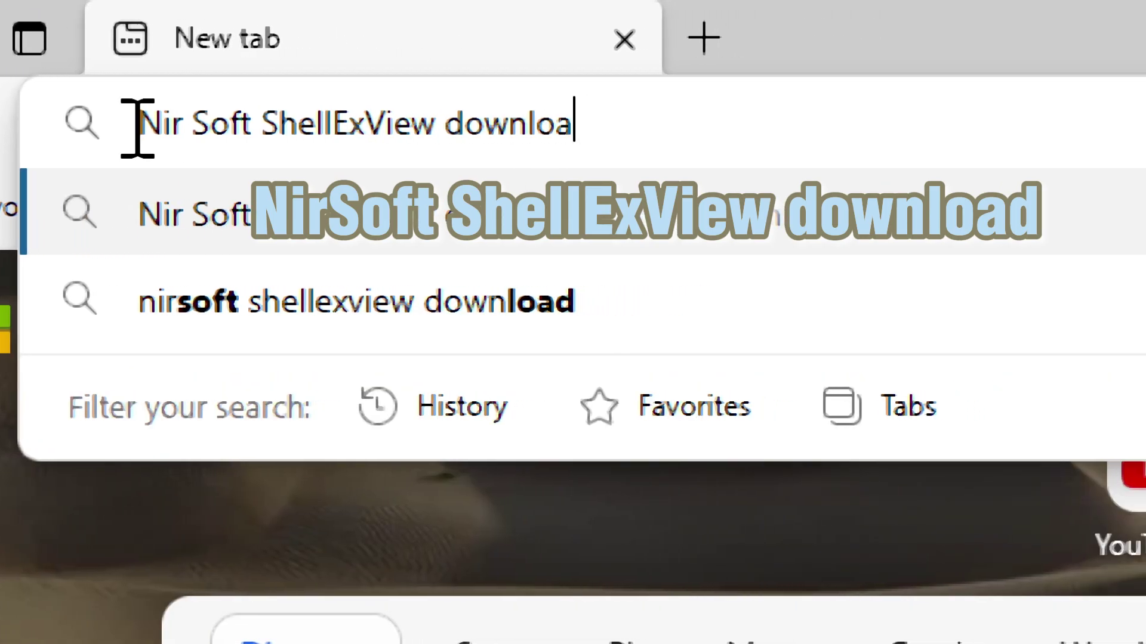
type("d")
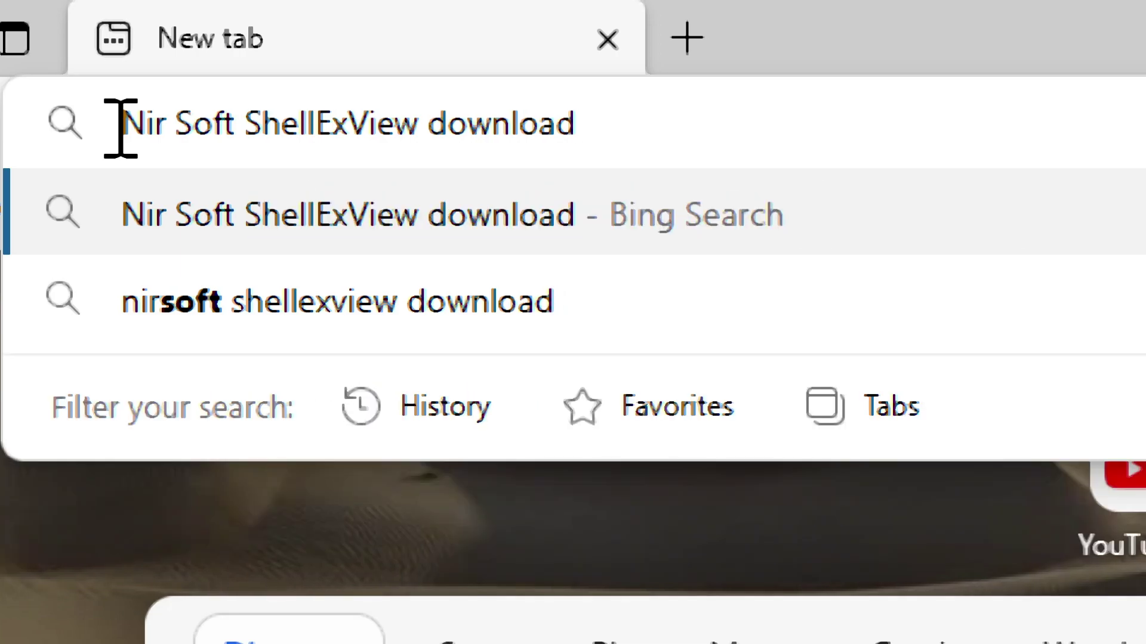
key("Return")
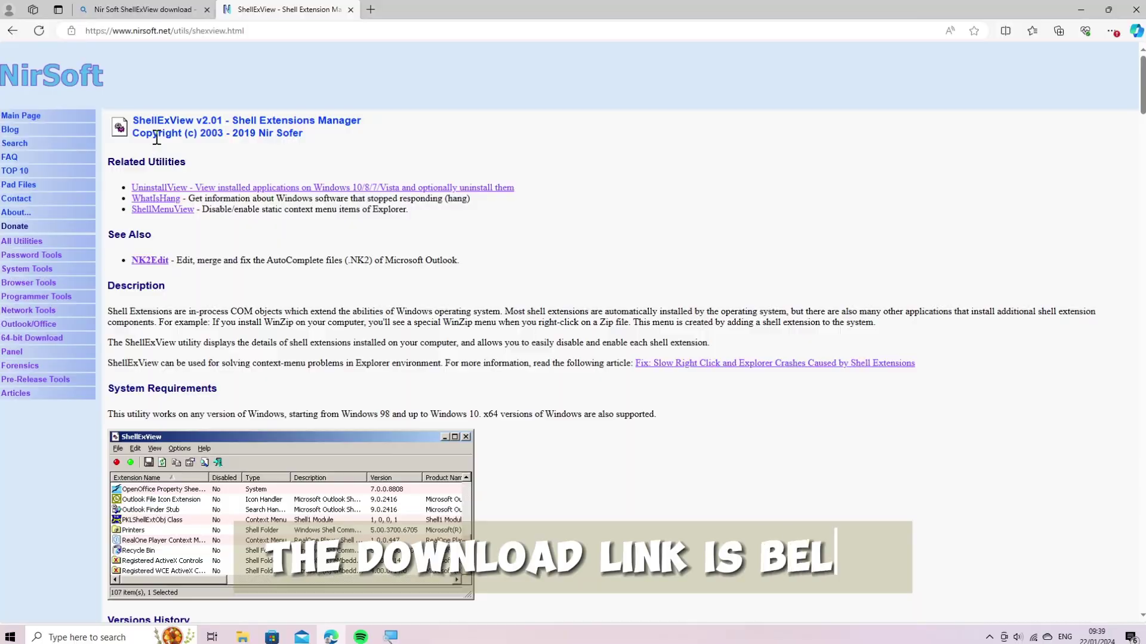
- Download ShellExView as shexview.zip from the bottom of the NirSoft page
scroll(582, 410, "down", 20)
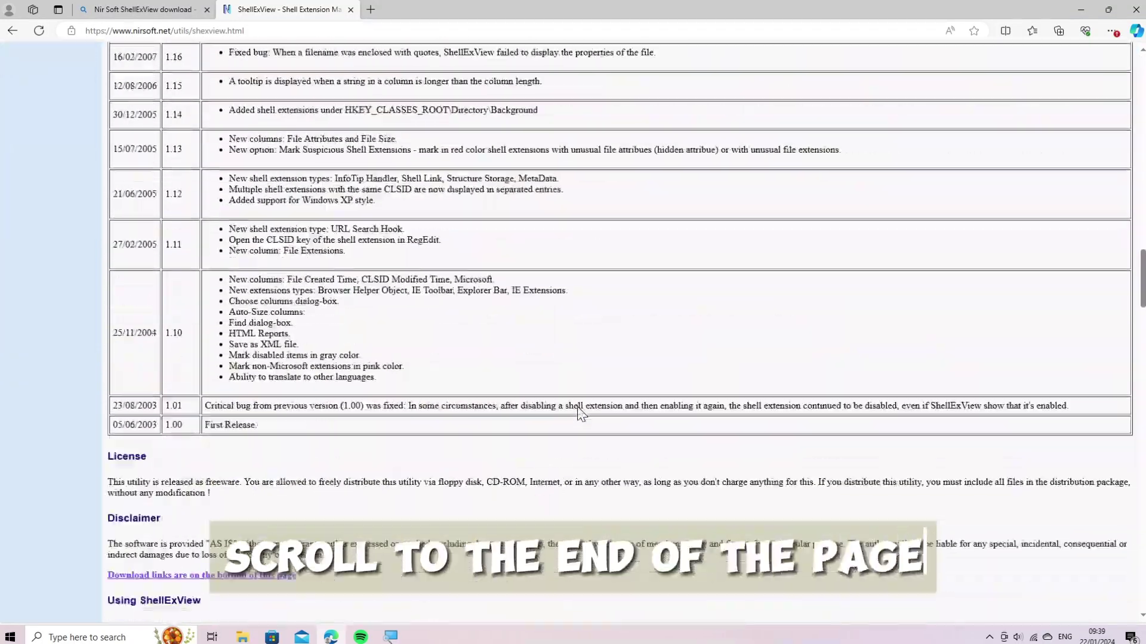
scroll(579, 412, "down", 20)
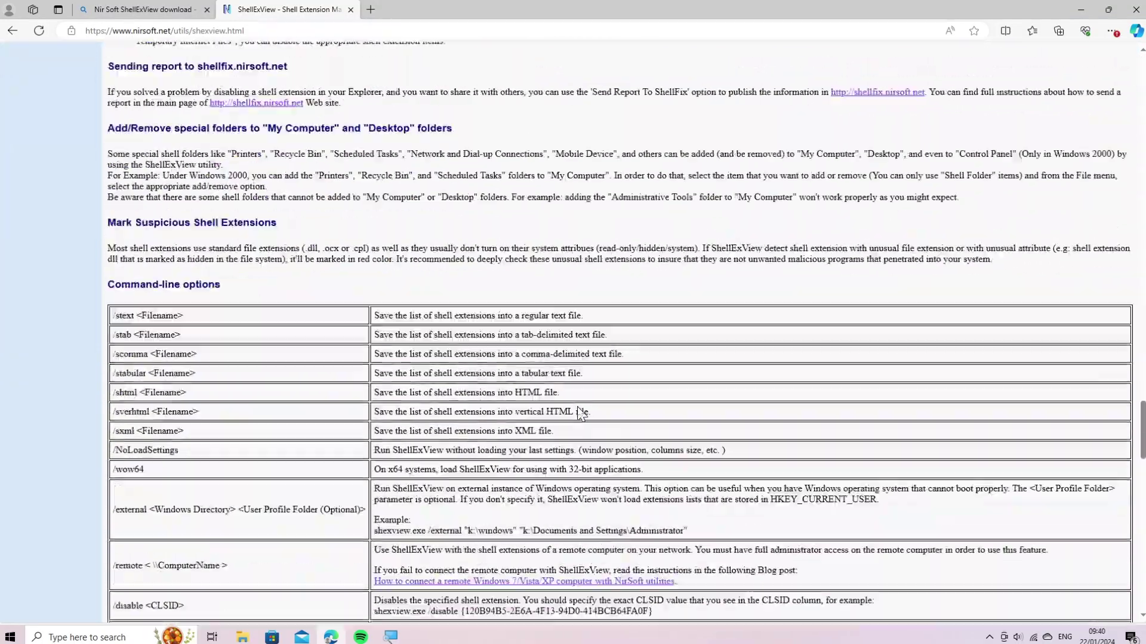
scroll(581, 411, "down", 2)
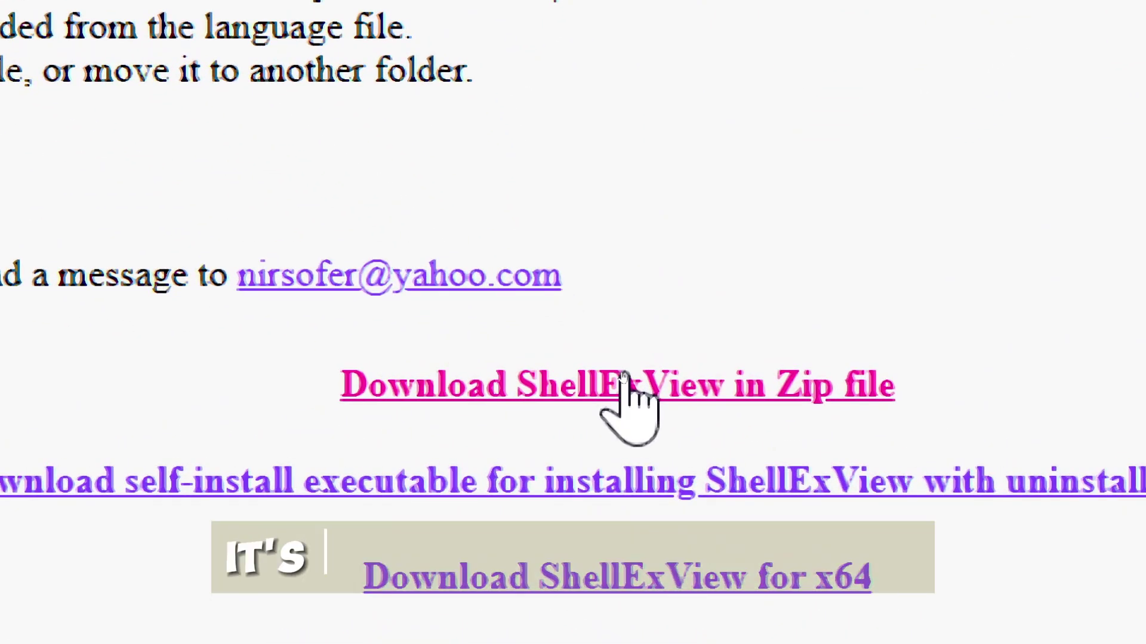
left_click(623, 382)
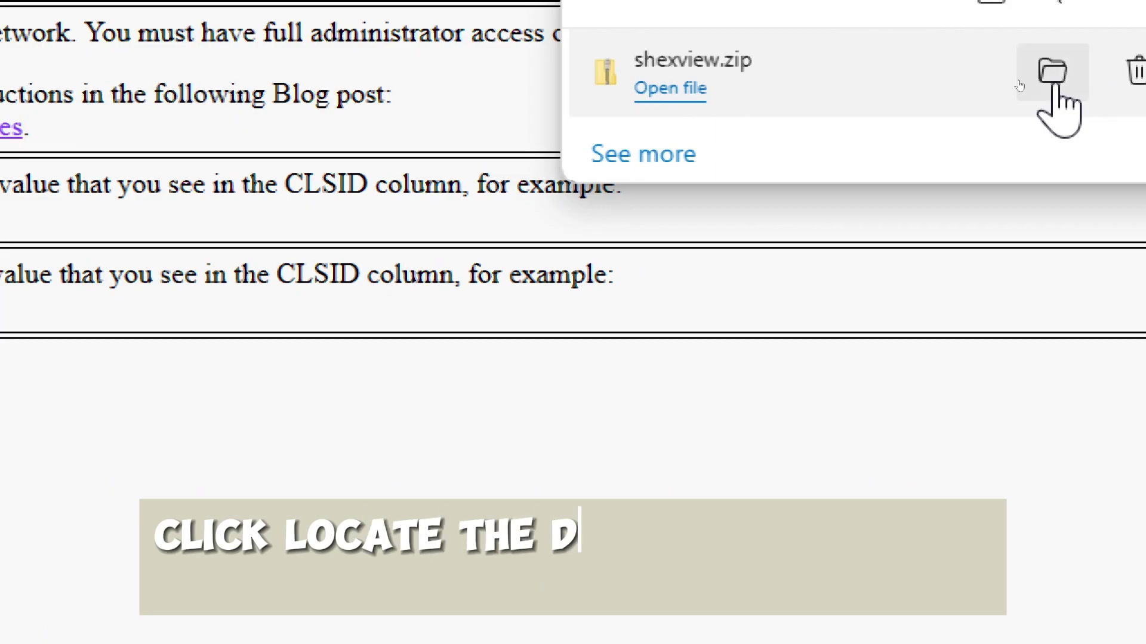
- Extract the downloaded shexview.zip into D:\shexview and run shexview.exe
left_click(1053, 77)
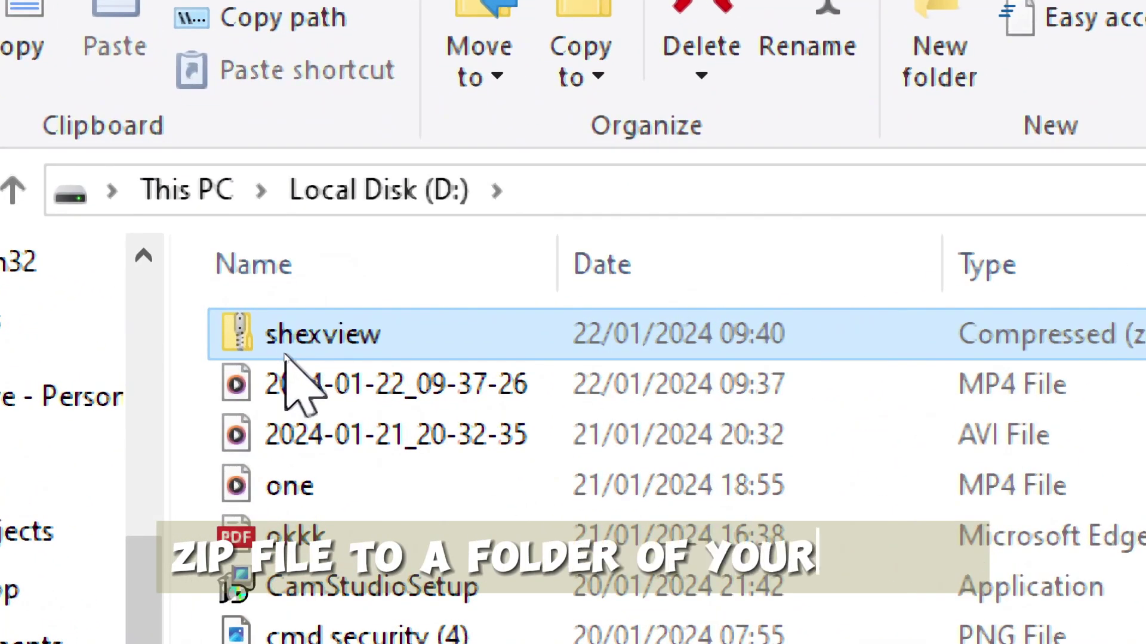
right_click(285, 355)
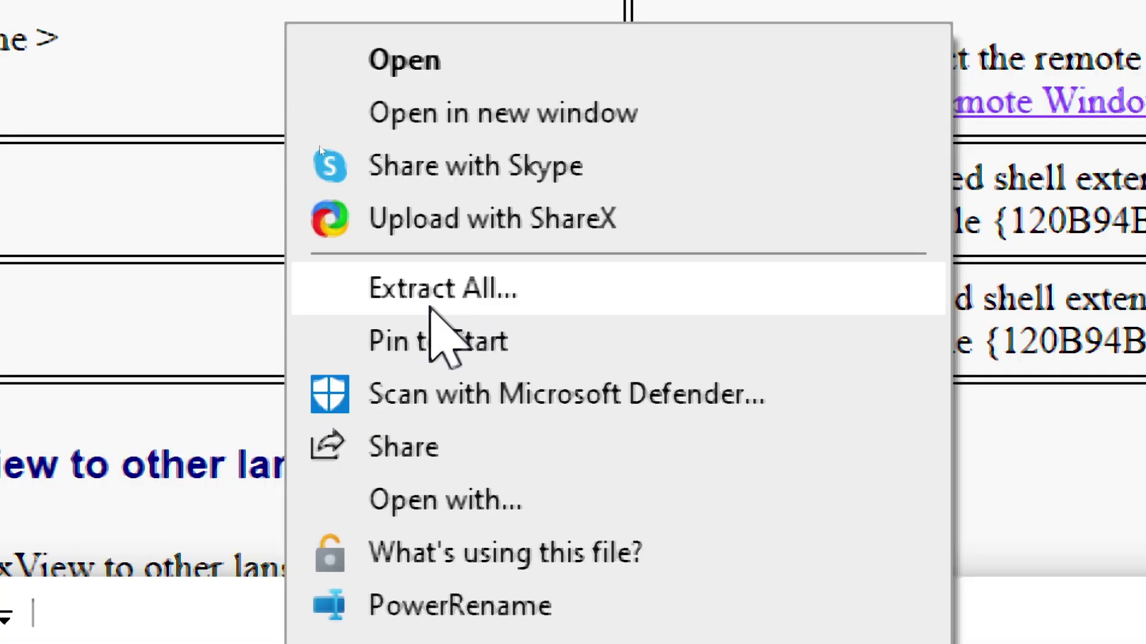
left_click(429, 308)
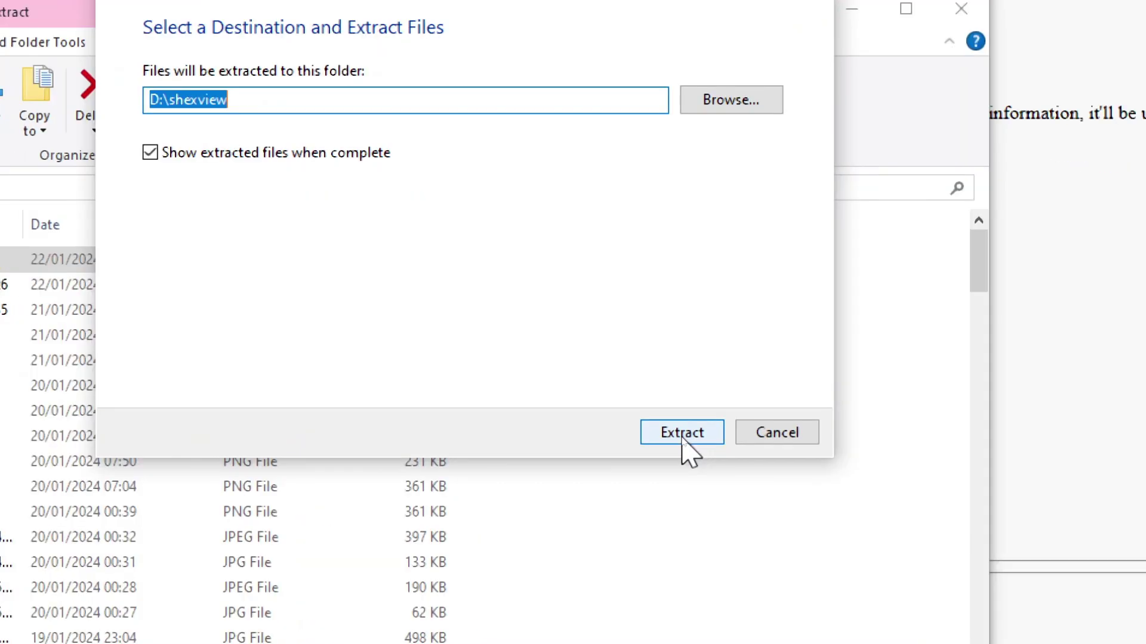
left_click(682, 437)
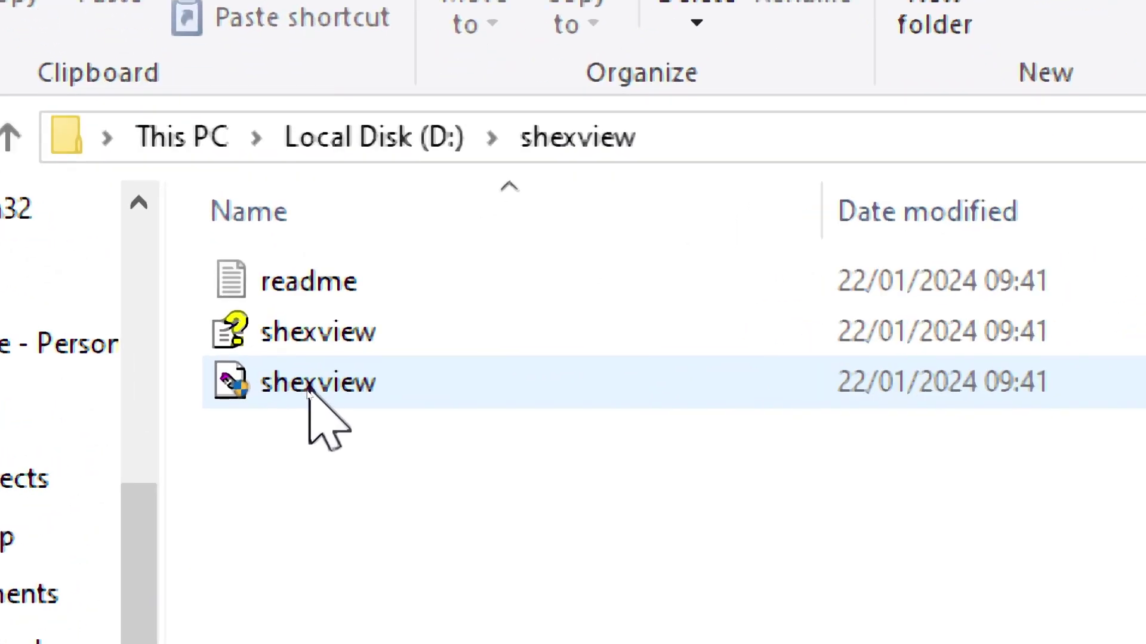
double_click(309, 390)
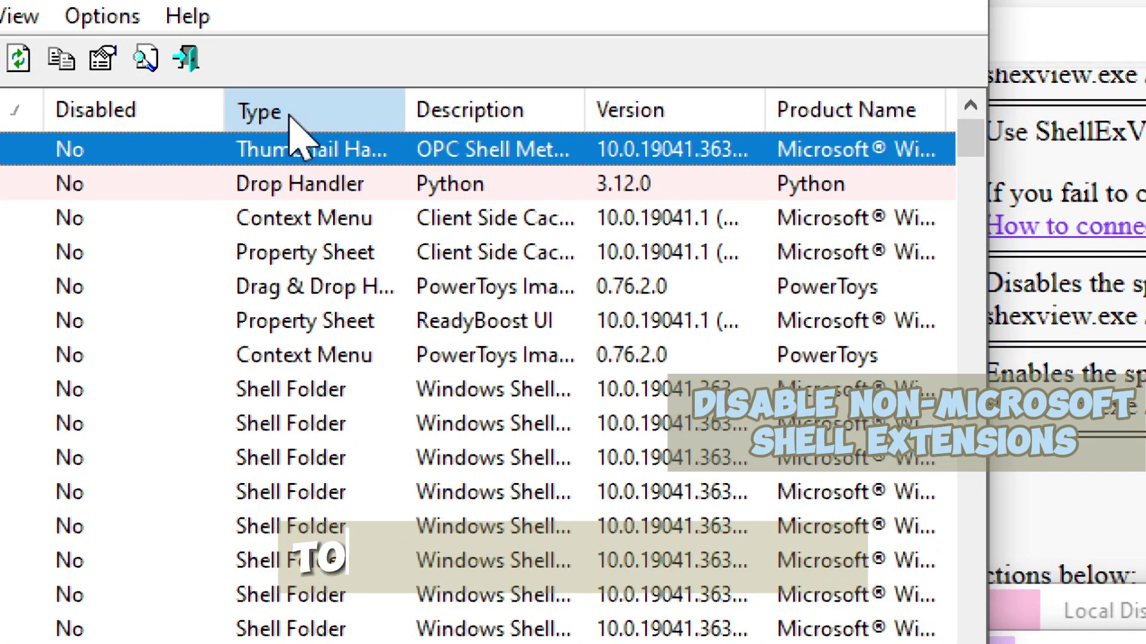
- Sort the extensions by the Type column and select ExplorerBHO Class
left_click(289, 115)
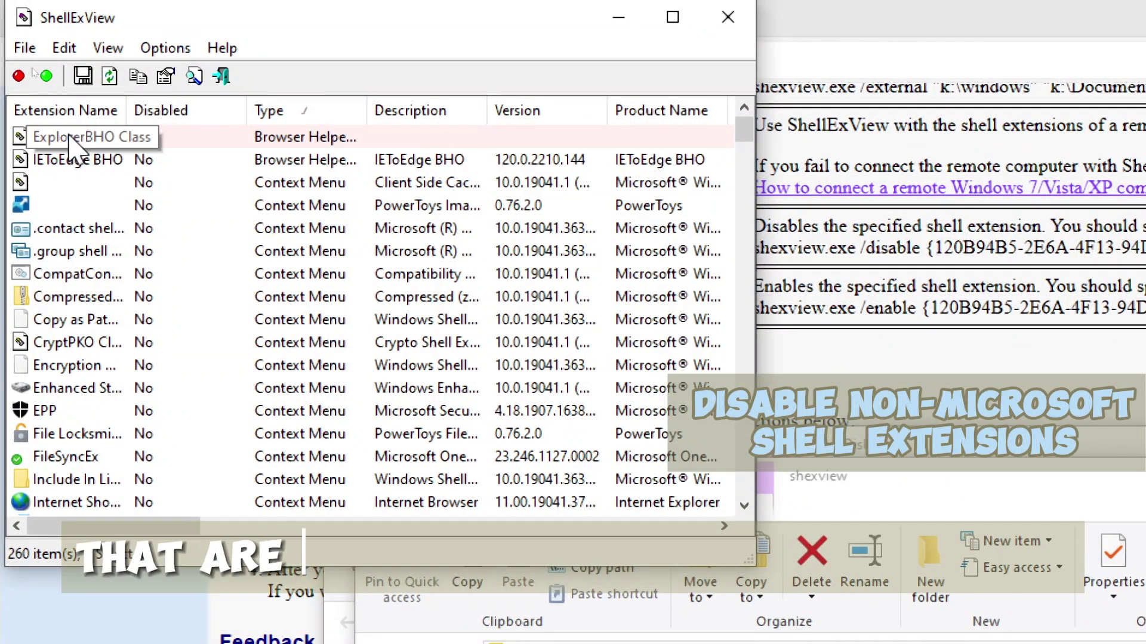
left_click(68, 138)
- Disable the ExplorerBHO Class and IEToEdge BHO extensions
right_click(68, 139)
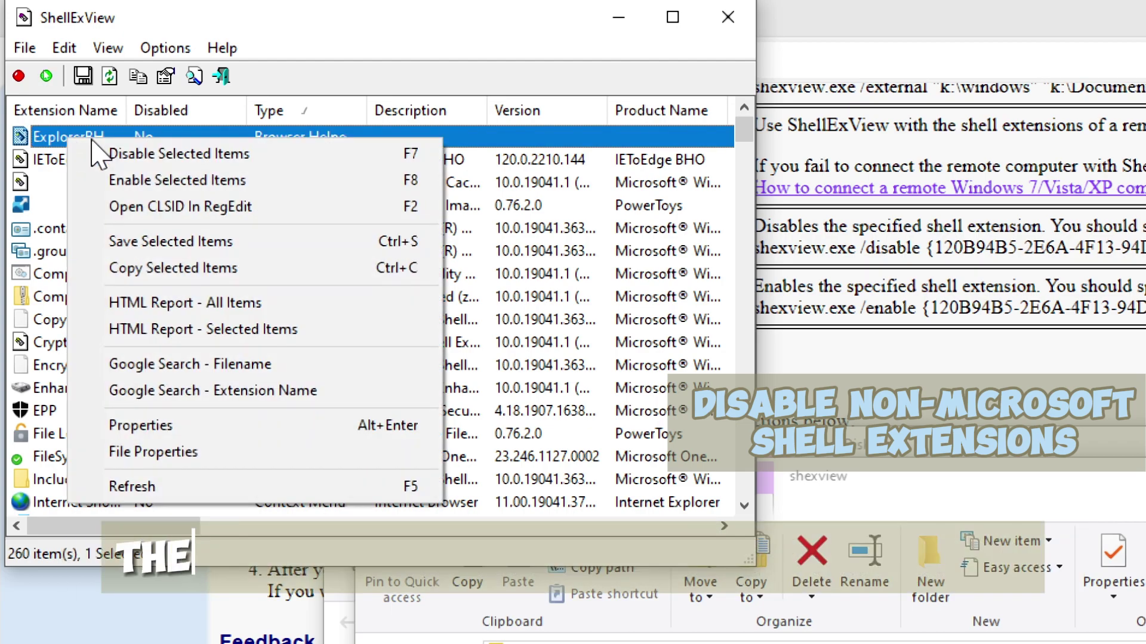
left_click(145, 158)
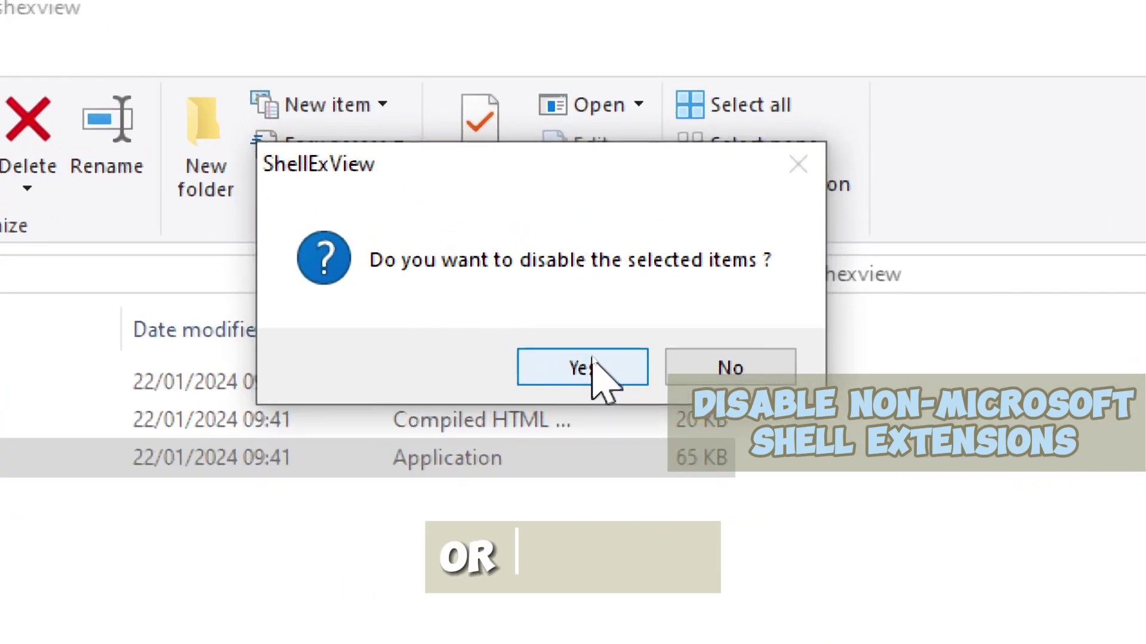
left_click(590, 359)
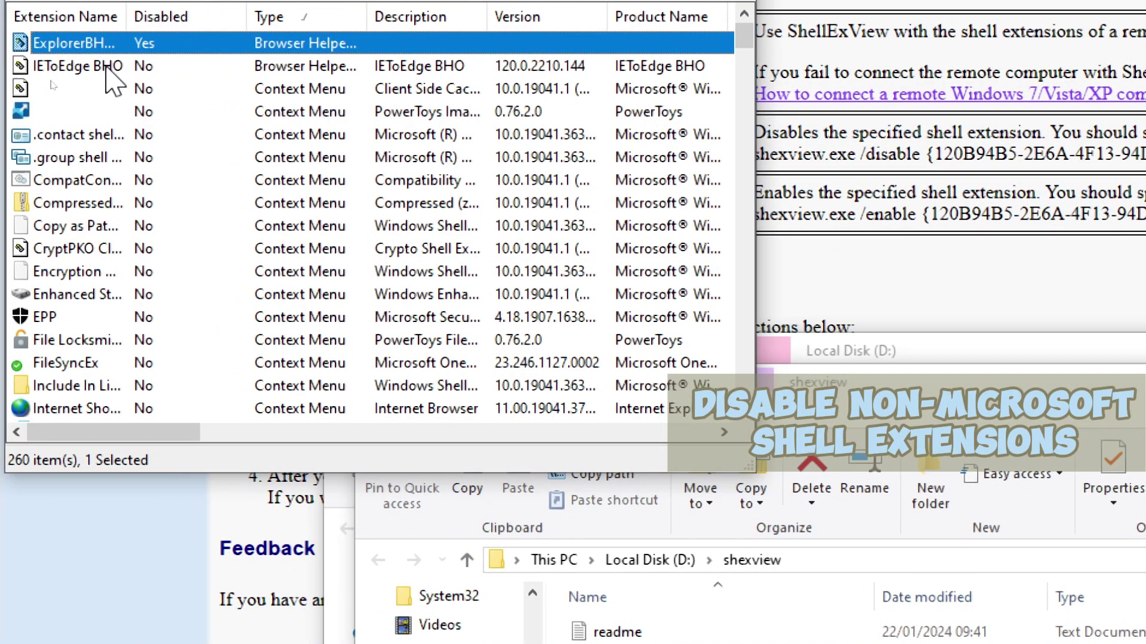
right_click(53, 81)
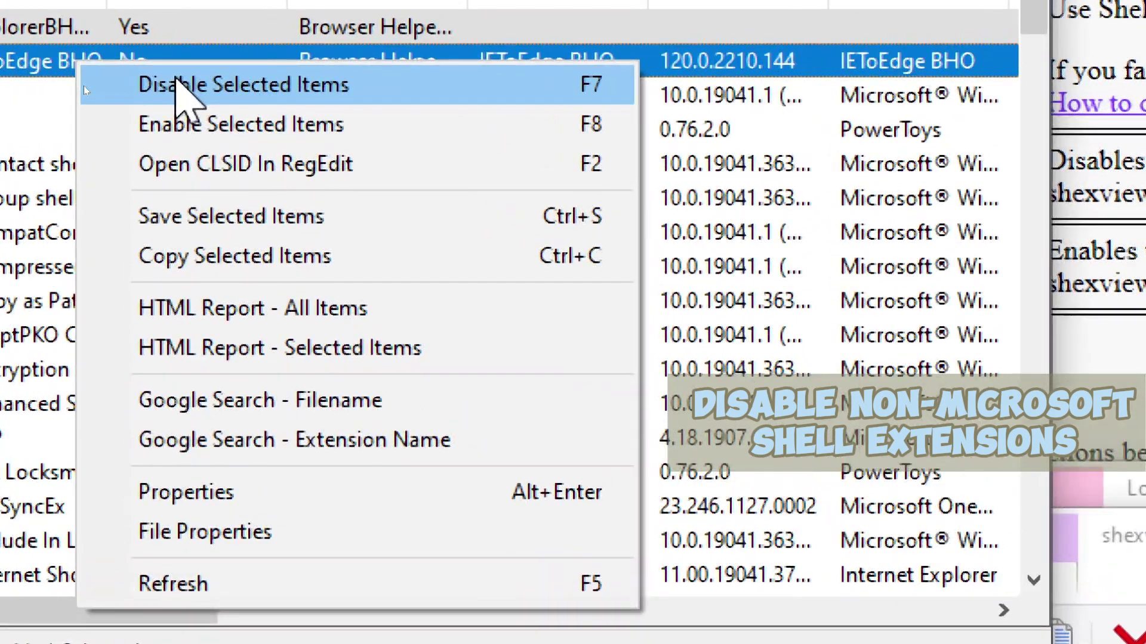
left_click(175, 84)
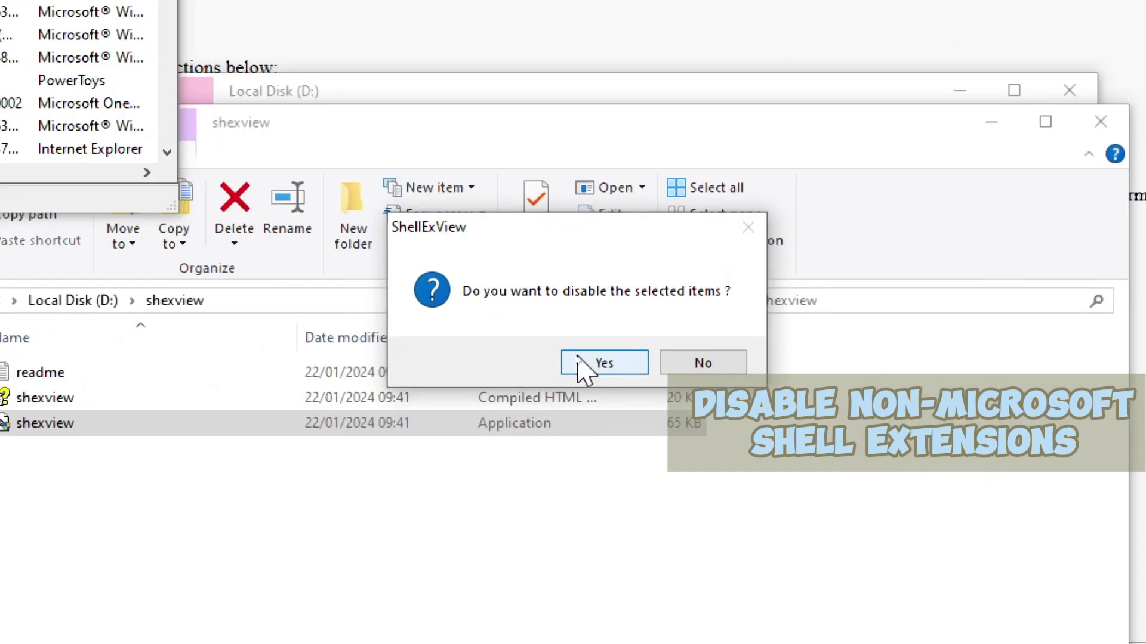
left_click(577, 360)
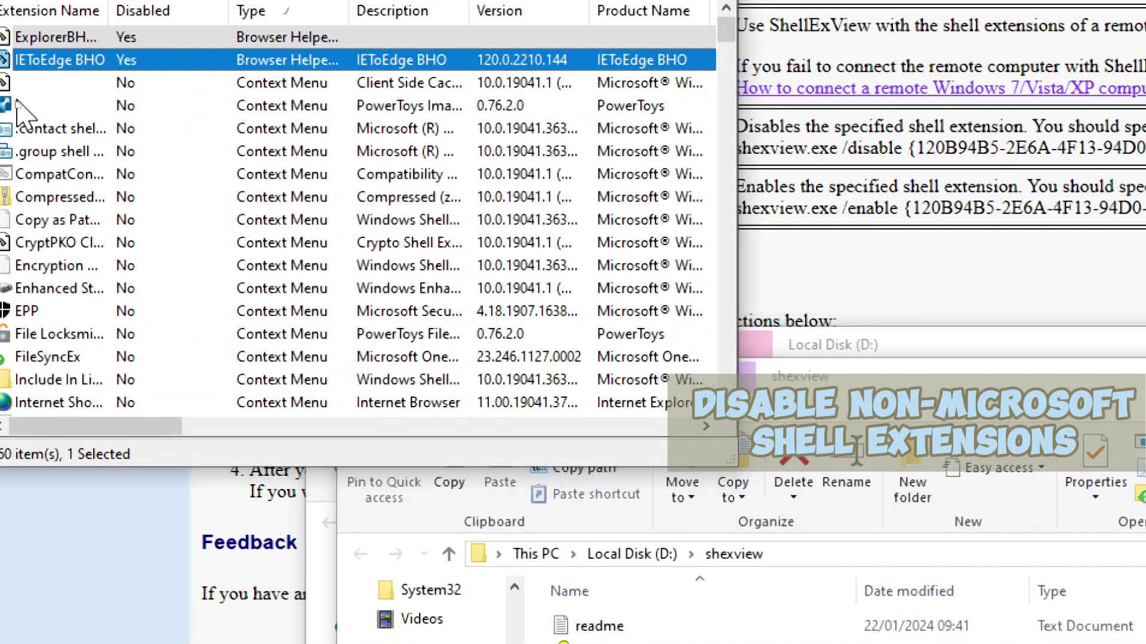
- Disable Client Side Cache, the PowerToys image extension and Compressed (zipped) Folder with F7
left_click(24, 92)
key("F7")
left_click(306, 226)
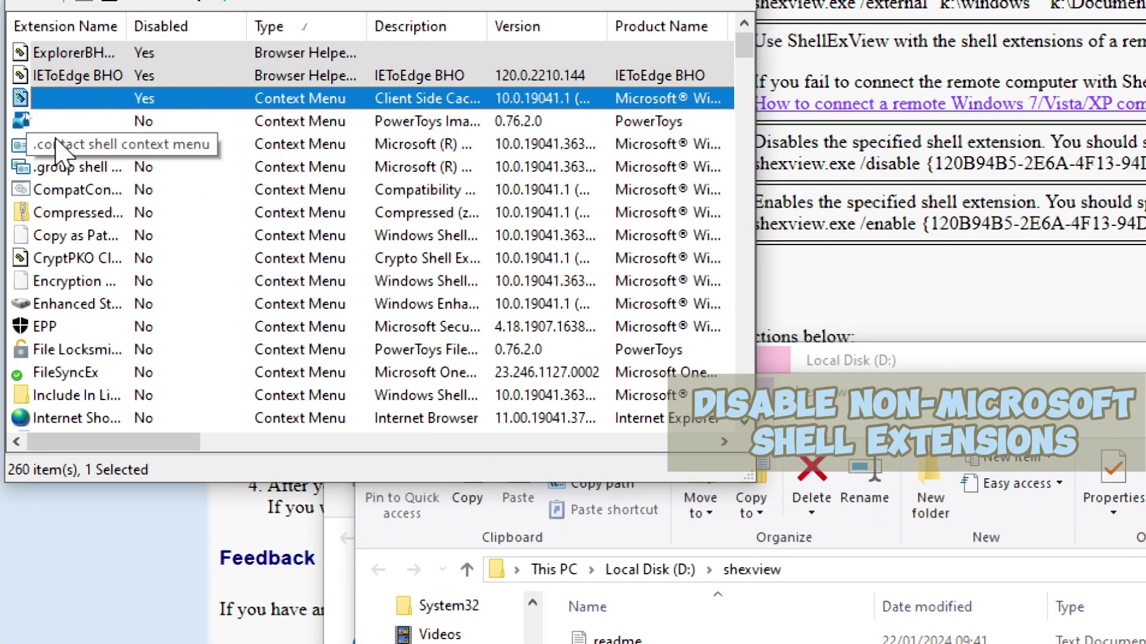
left_click(91, 129)
key("F7")
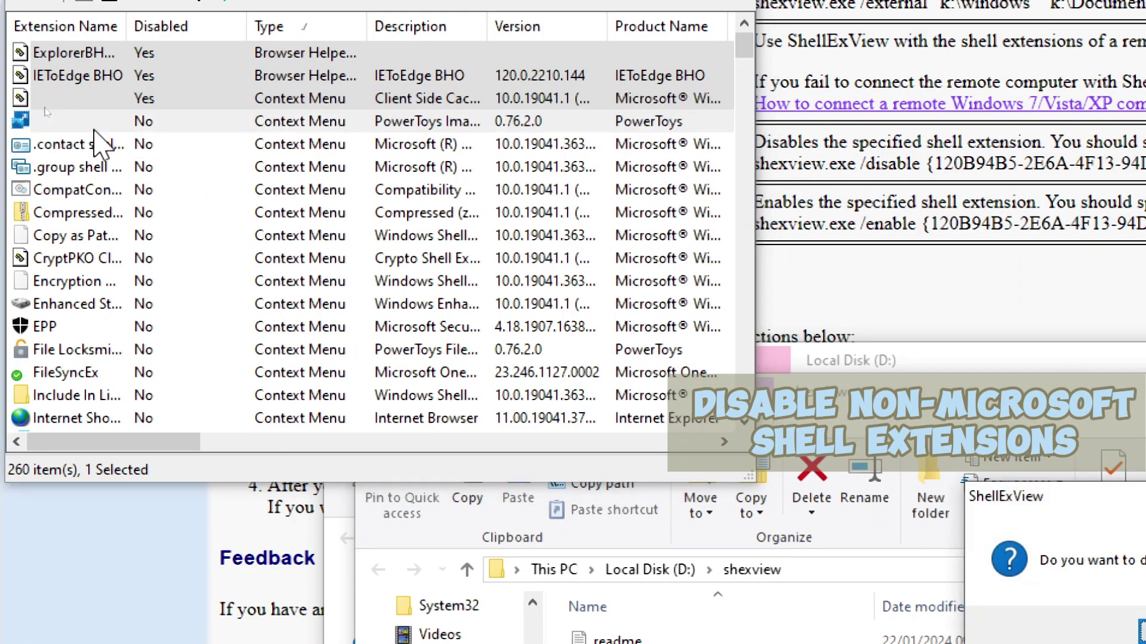
left_click(1145, 630)
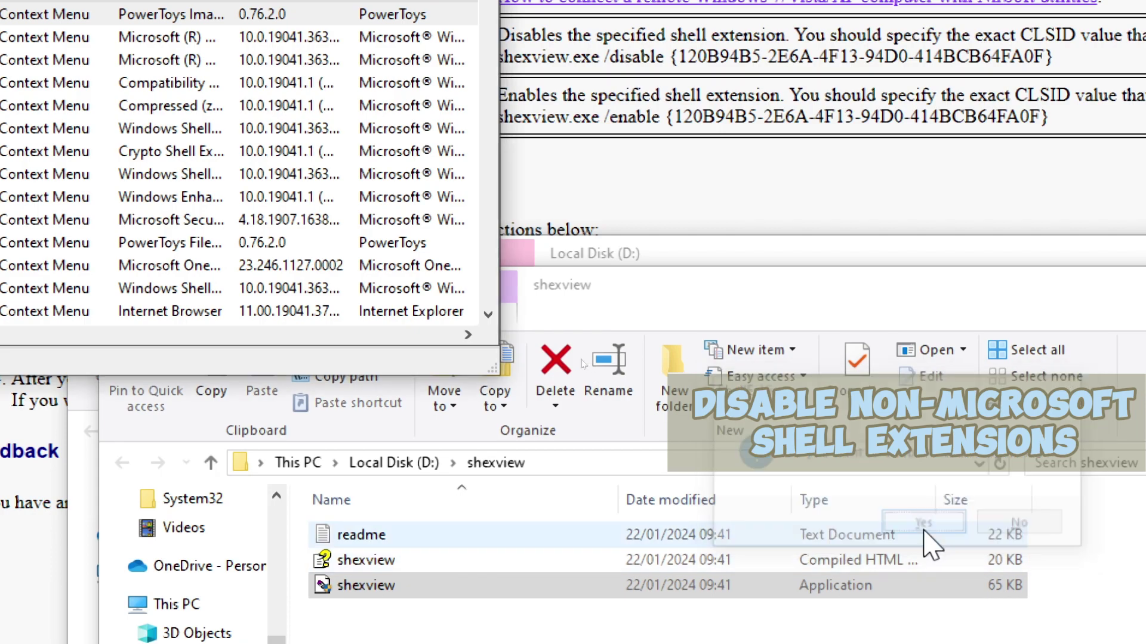
left_click(0, 109)
key("F7")
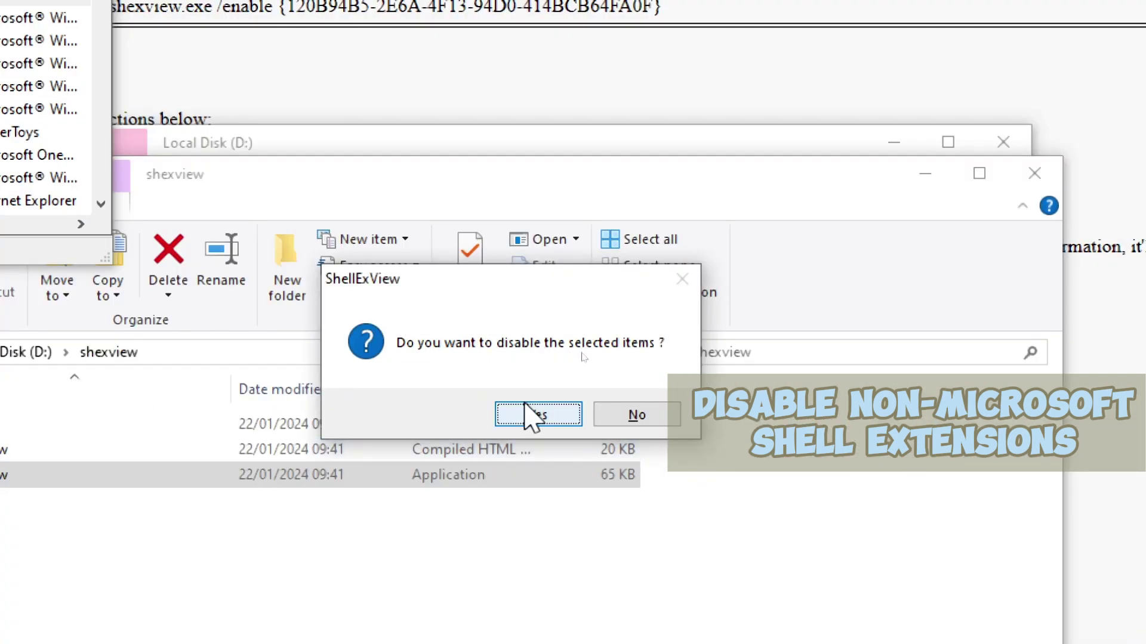
left_click(1145, 612)
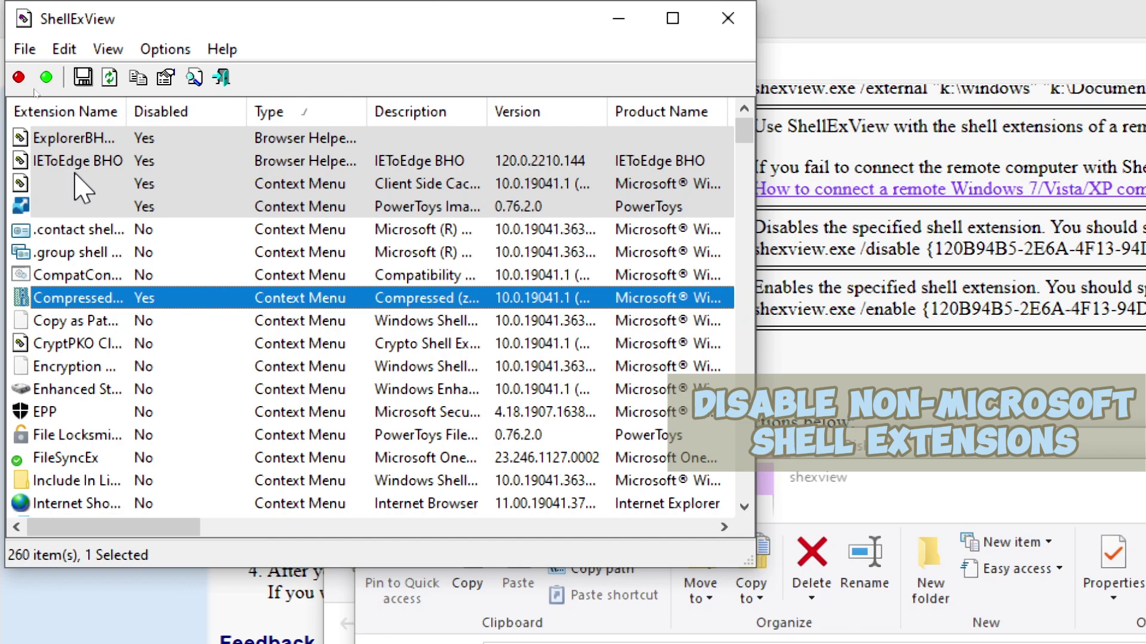
- Re-enable the Client Side Cache extension
left_click(72, 184)
right_click(71, 183)
left_click(149, 216)
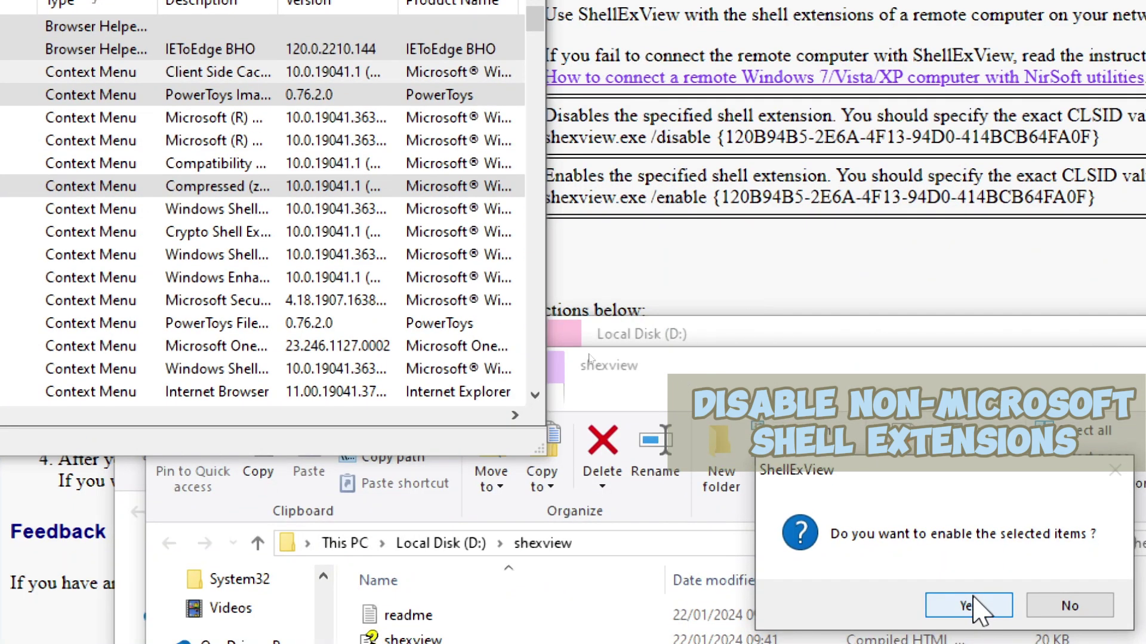
left_click(1134, 643)
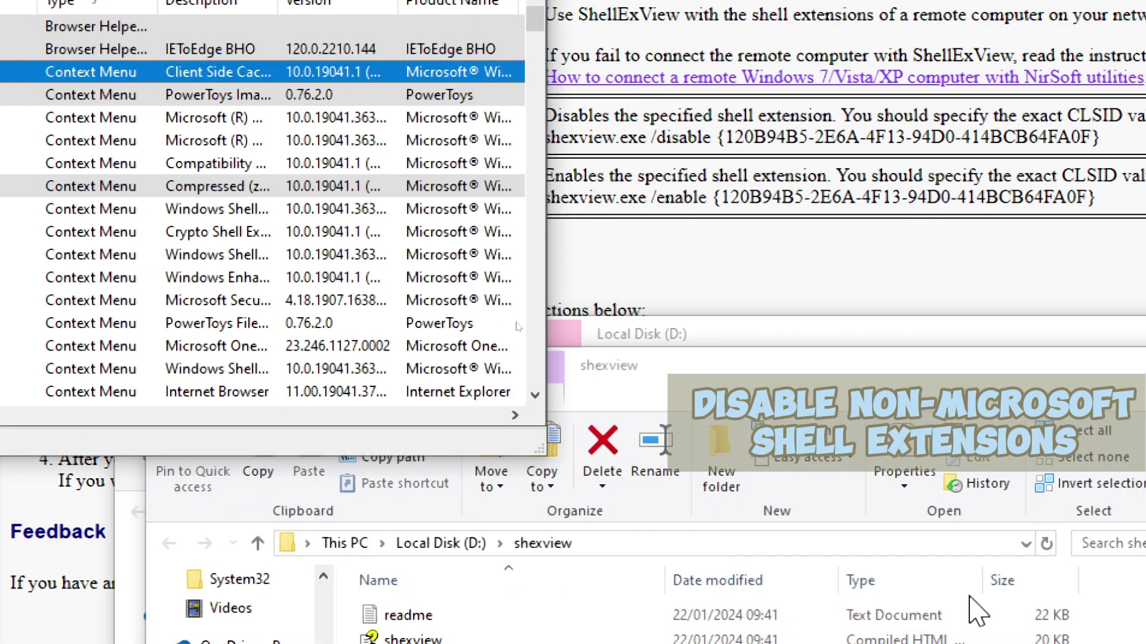
scroll(249, 315, "down", 1)
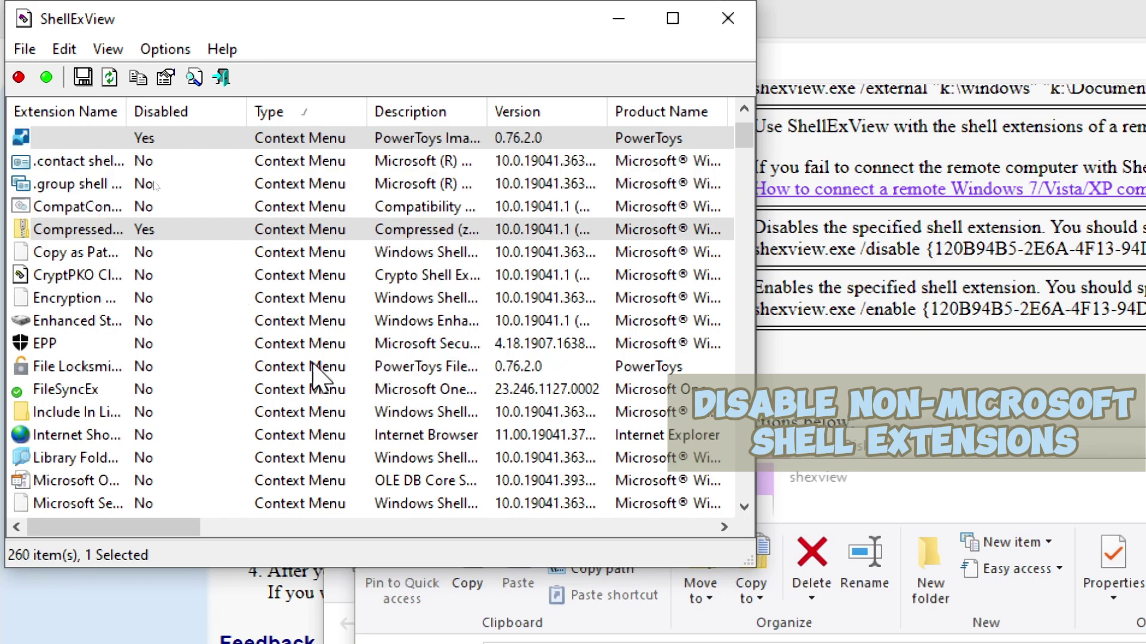
- Disable the File Locksmith and RecuvaShellExt Class extensions
left_click(36, 370)
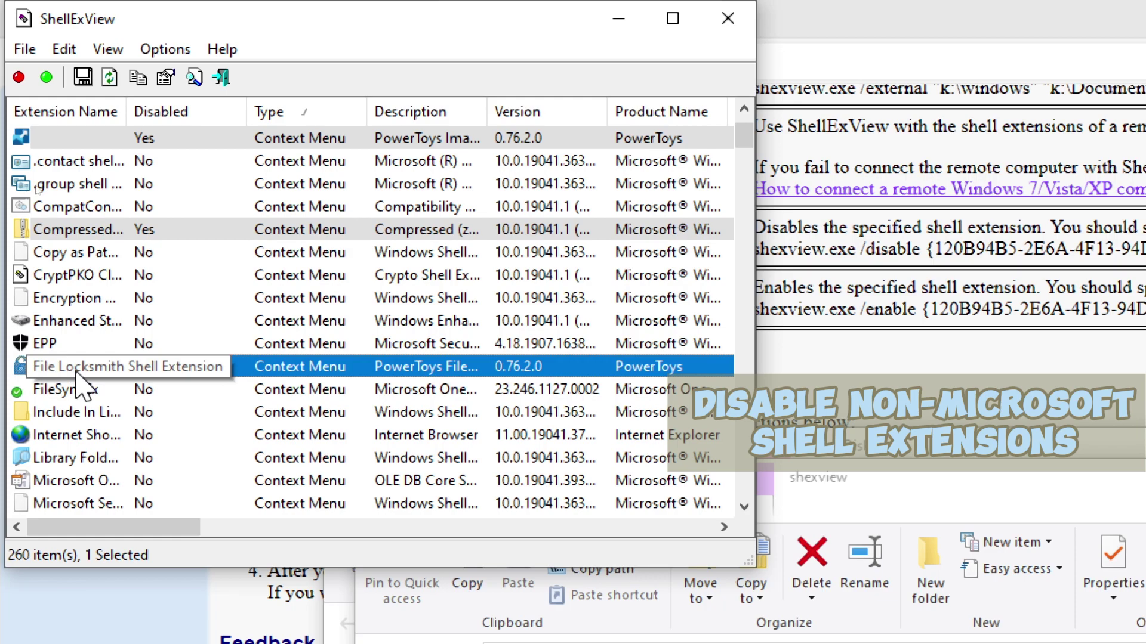
right_click(156, 382)
left_click(197, 394)
left_click(1145, 643)
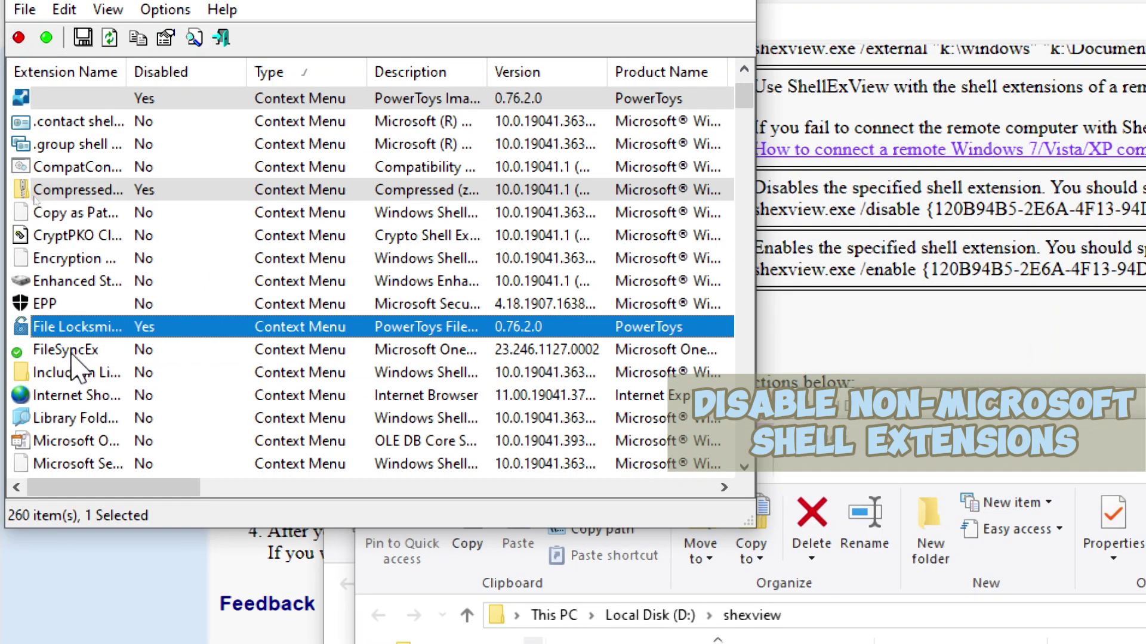
scroll(129, 406, "down", 2)
scroll(128, 406, "down", 2)
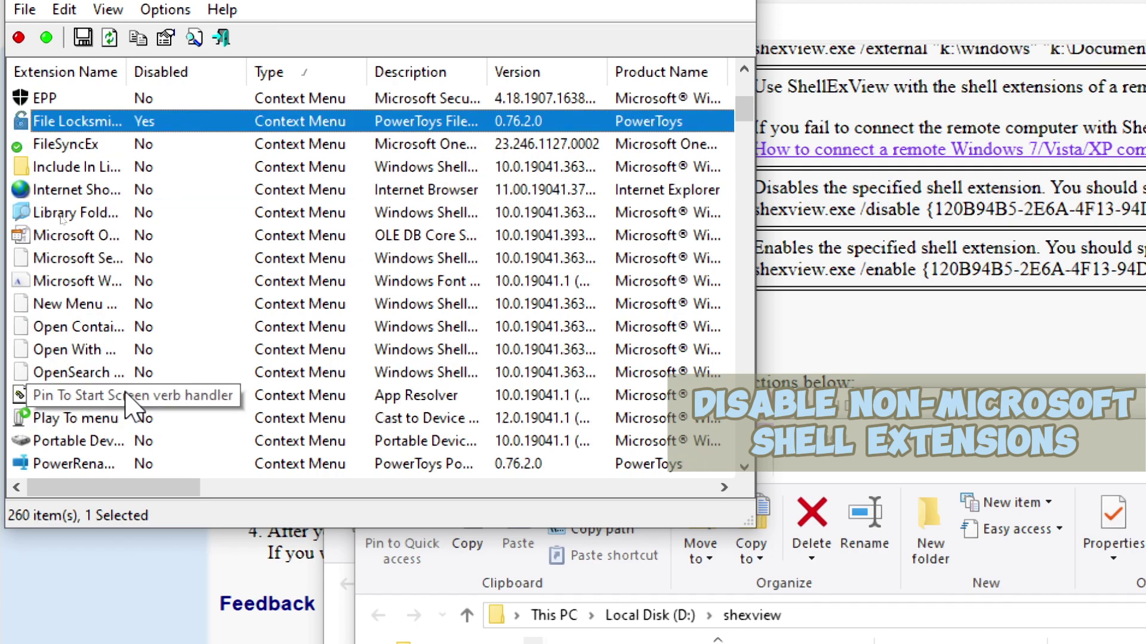
scroll(123, 416, "down", 1)
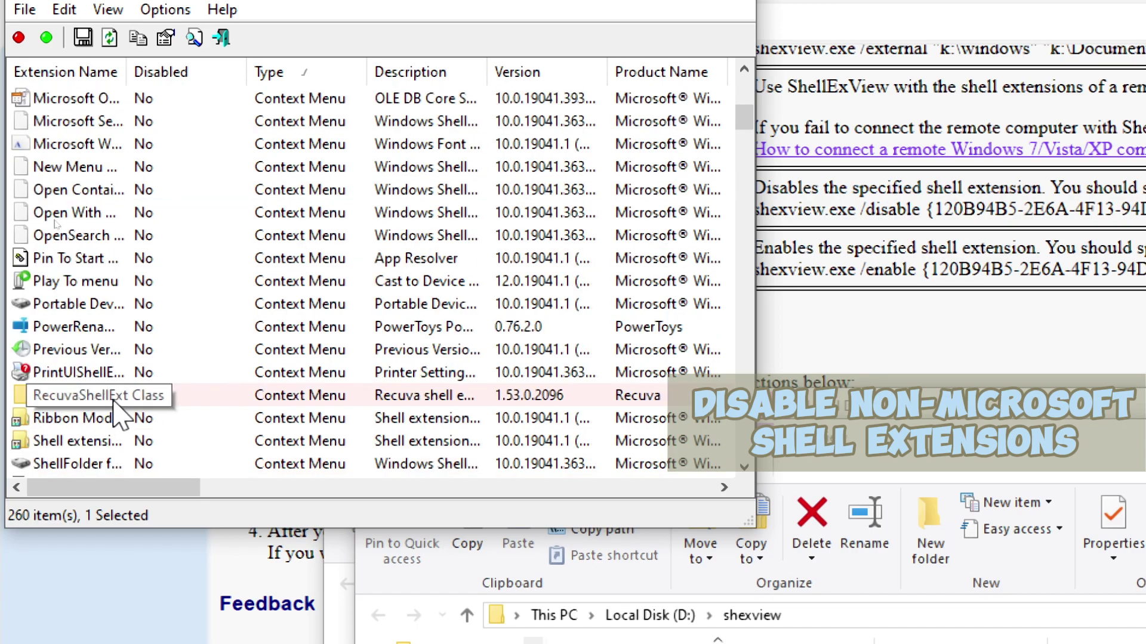
left_click(147, 403)
key("F7")
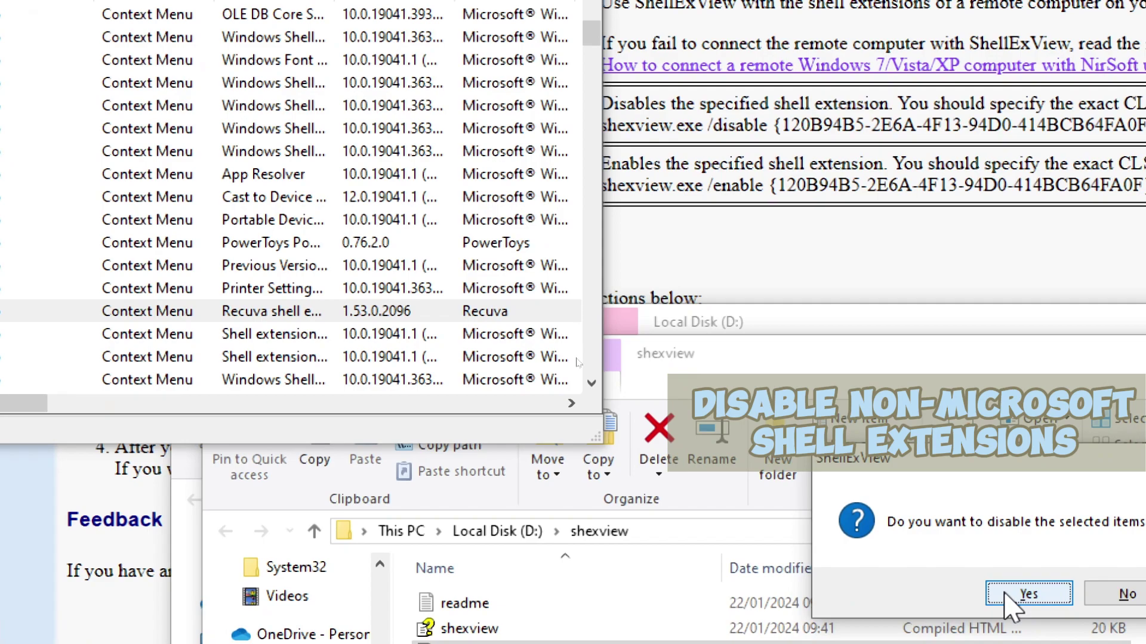
left_click(1016, 606)
- Disable the Python drop handler extension
scroll(129, 332, "down", 2)
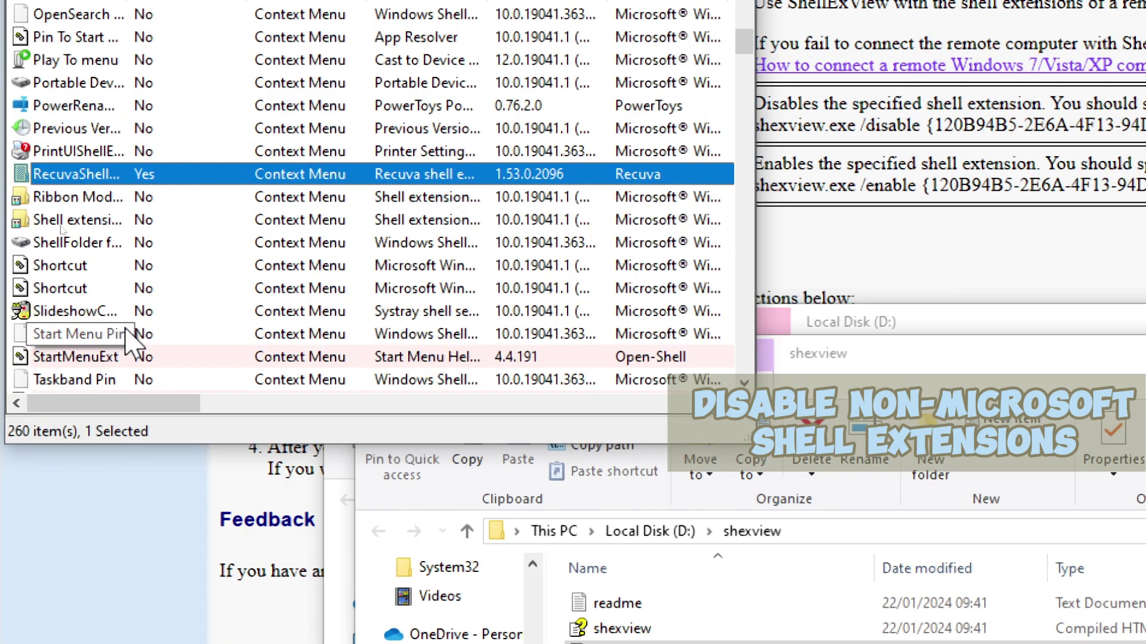
scroll(134, 340, "down", 1)
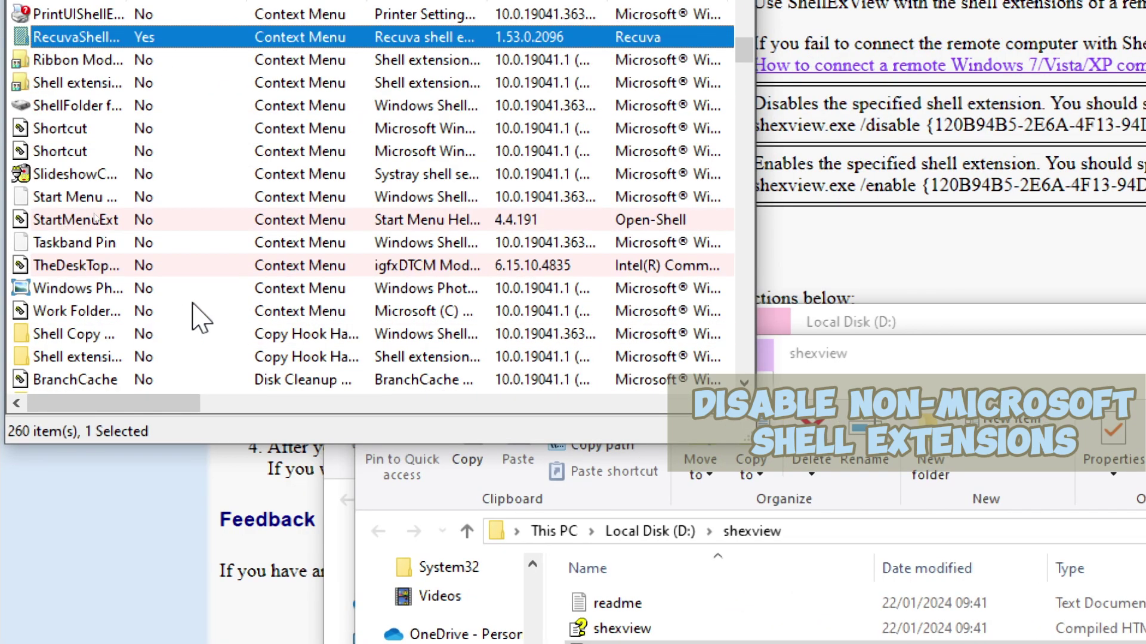
scroll(199, 318, "down", 1)
scroll(199, 318, "down", 5)
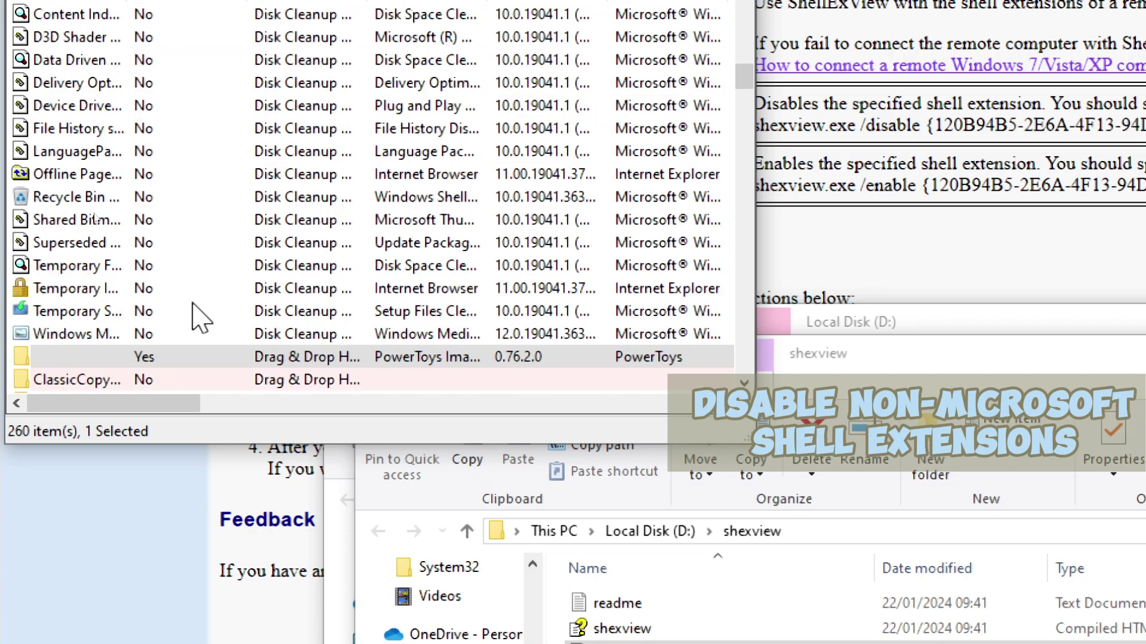
scroll(174, 324, "up", 1)
scroll(175, 325, "down", 4)
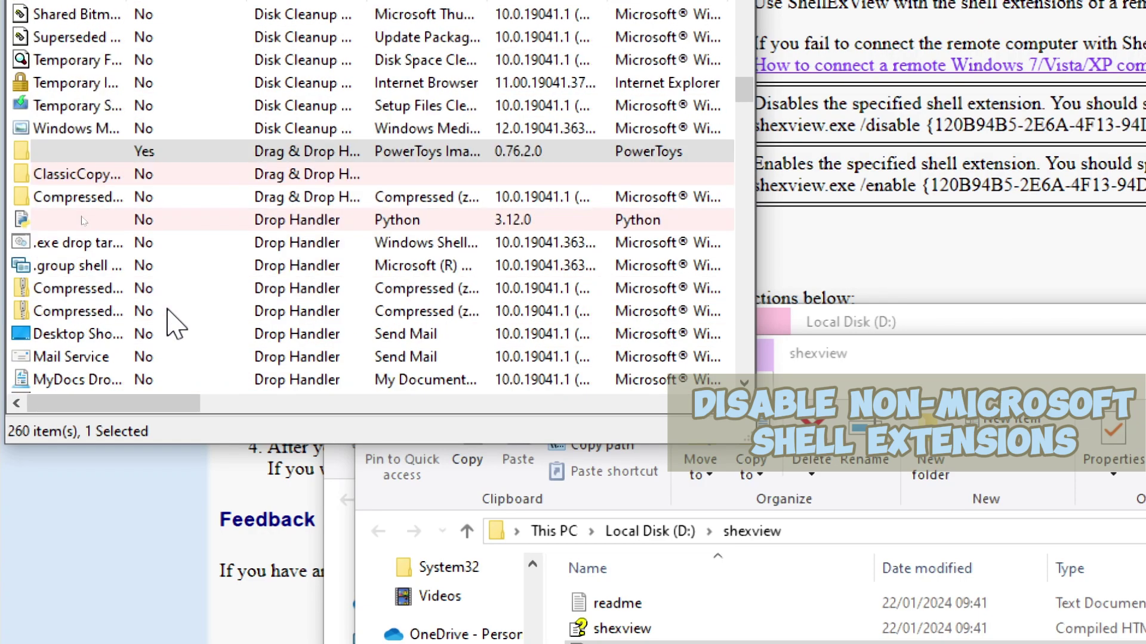
left_click(33, 220)
key("F7")
left_click(925, 576)
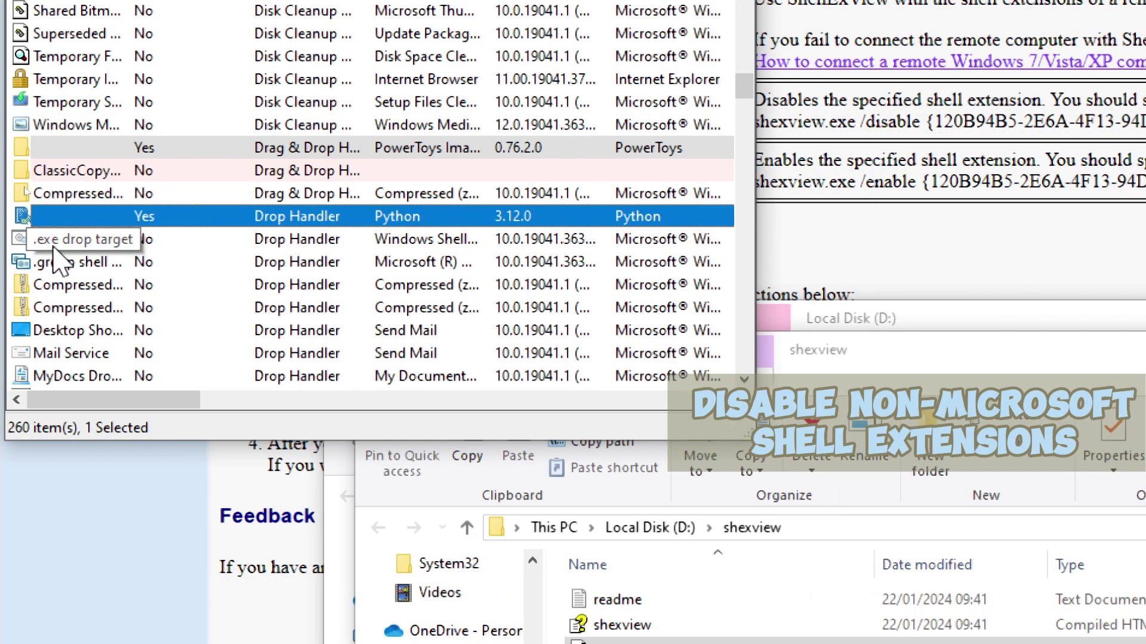
- Scroll the extension list back up to the Context Menu entries
scroll(60, 259, "down", 15)
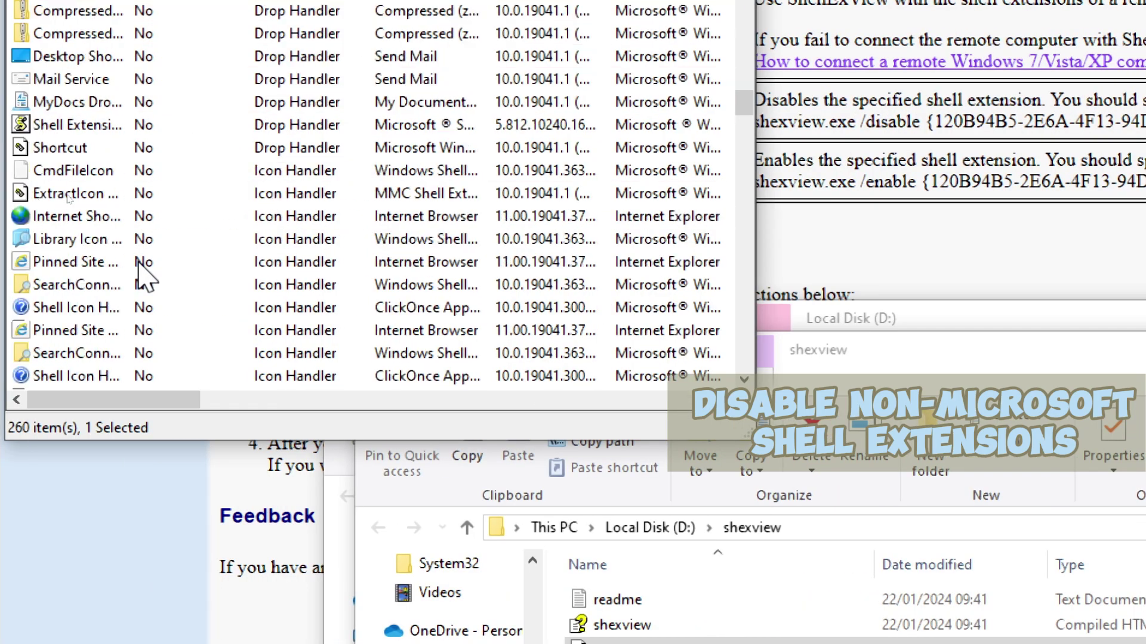
scroll(143, 274, "down", 5)
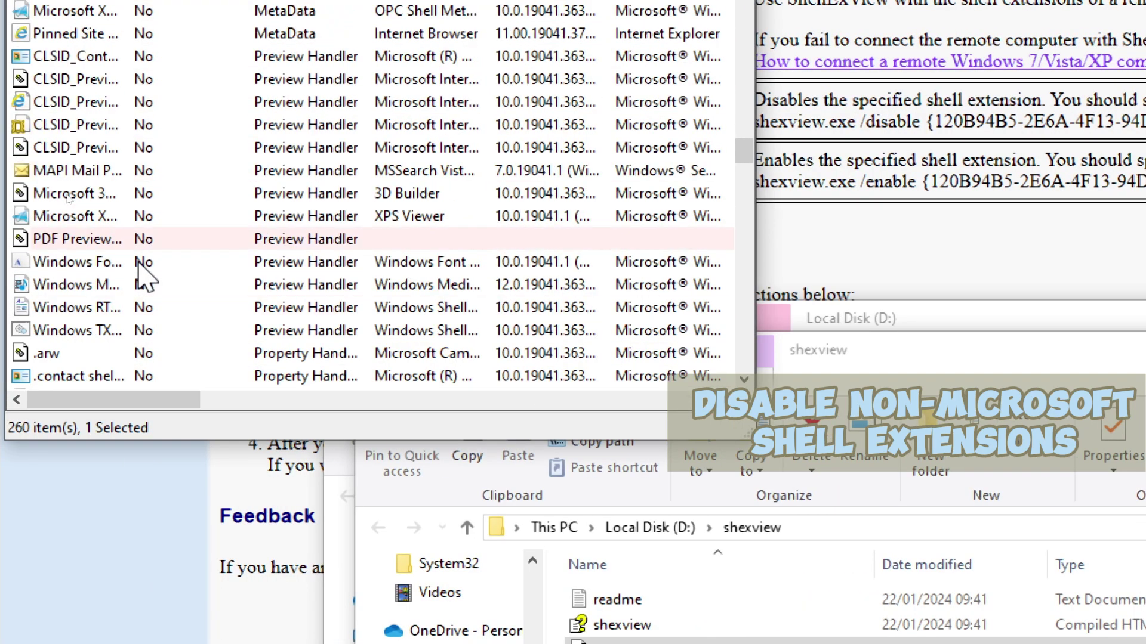
scroll(143, 287, "down", 3)
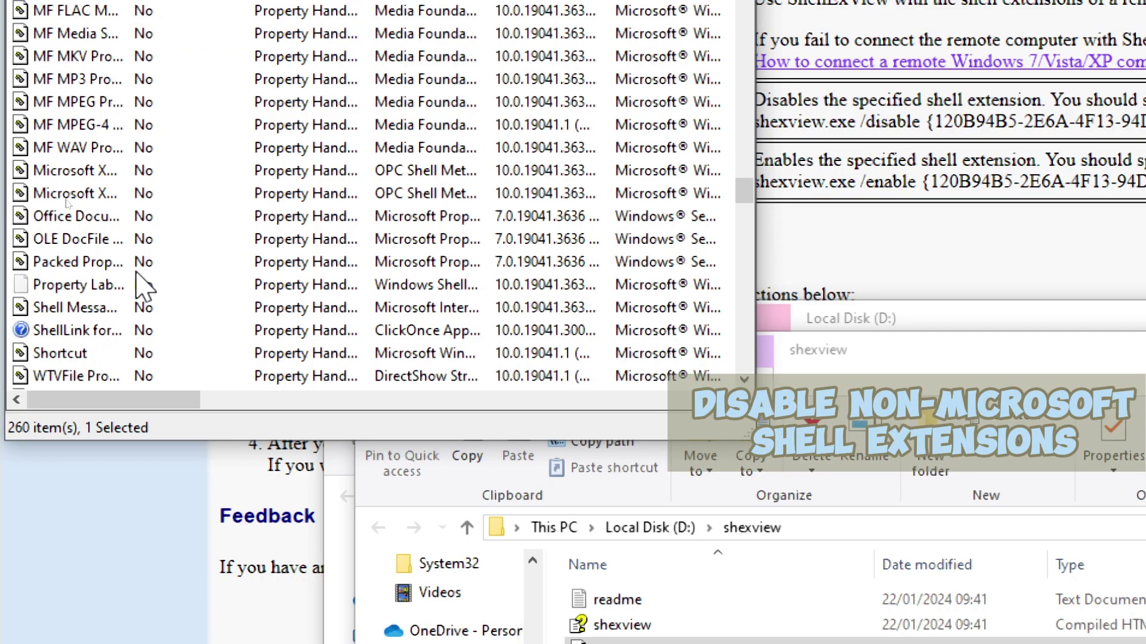
scroll(137, 274, "down", 12)
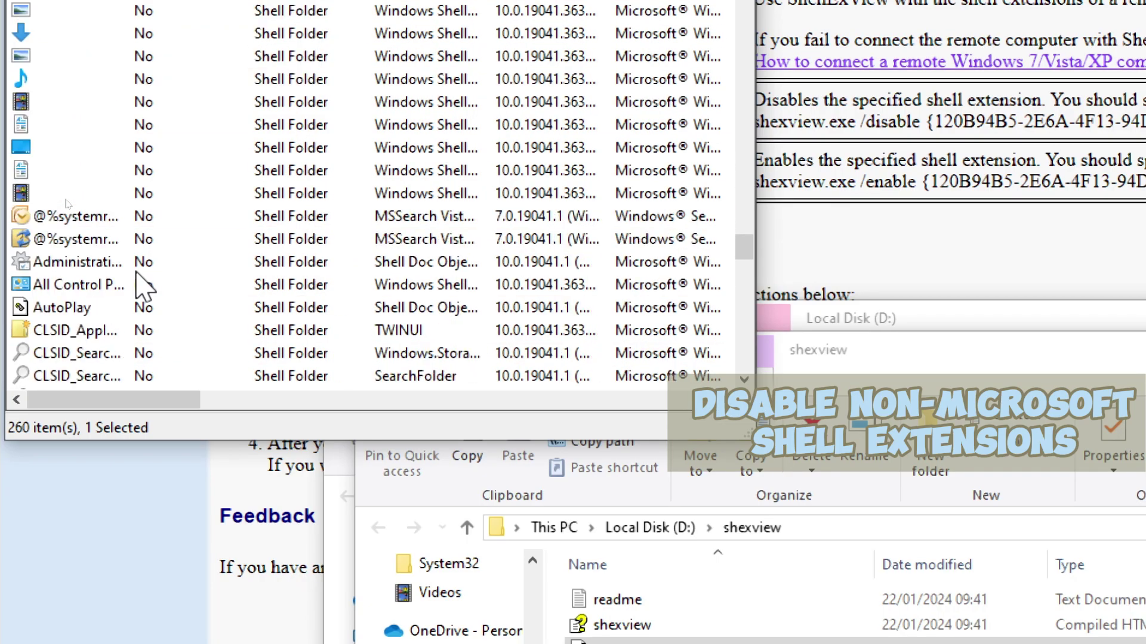
scroll(143, 287, "down", 4)
scroll(143, 287, "down", 6)
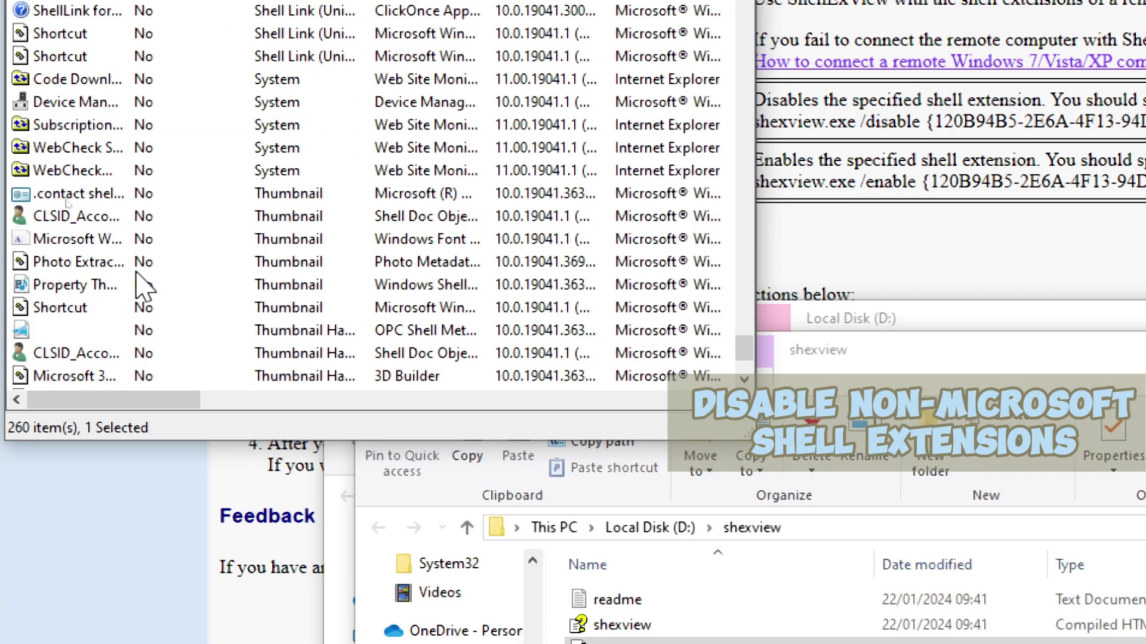
scroll(143, 286, "up", 12)
scroll(143, 286, "up", 15)
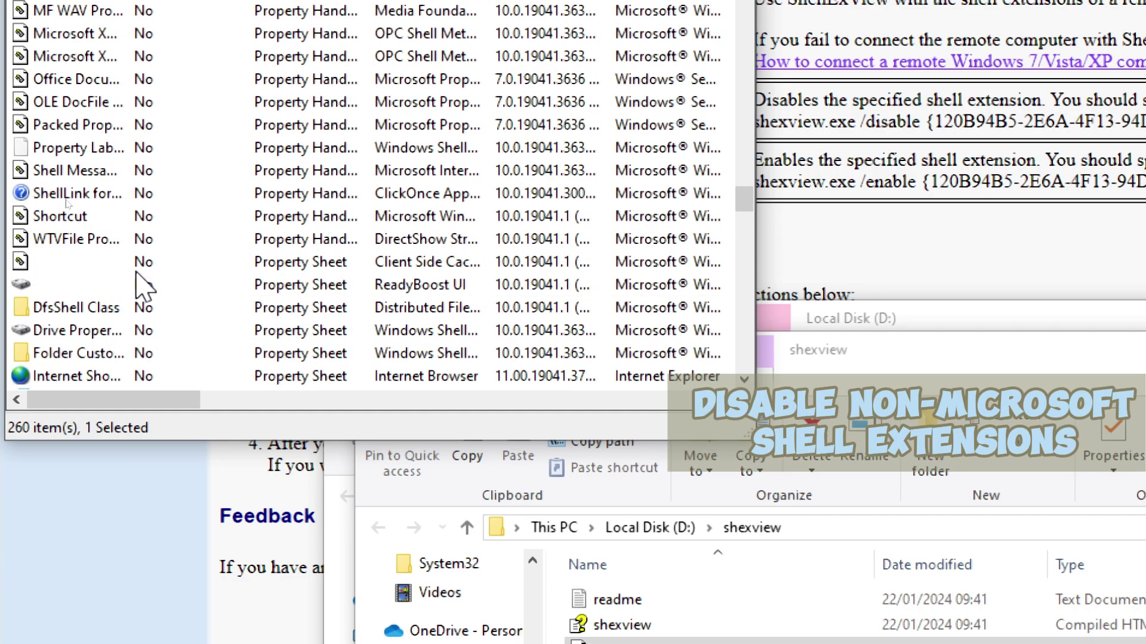
scroll(143, 286, "up", 15)
scroll(143, 286, "up", 15)
scroll(143, 286, "up", 10)
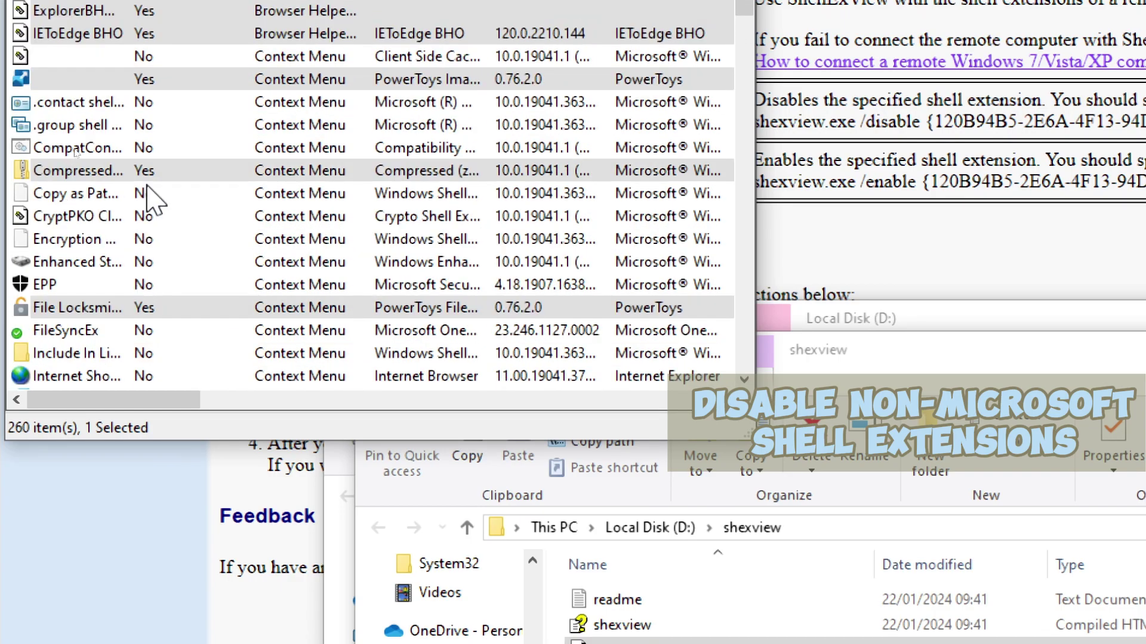
- Enable the Compressed context-menu extension again, then exit ShellExView
left_click(151, 177)
right_click(172, 175)
left_click(199, 213)
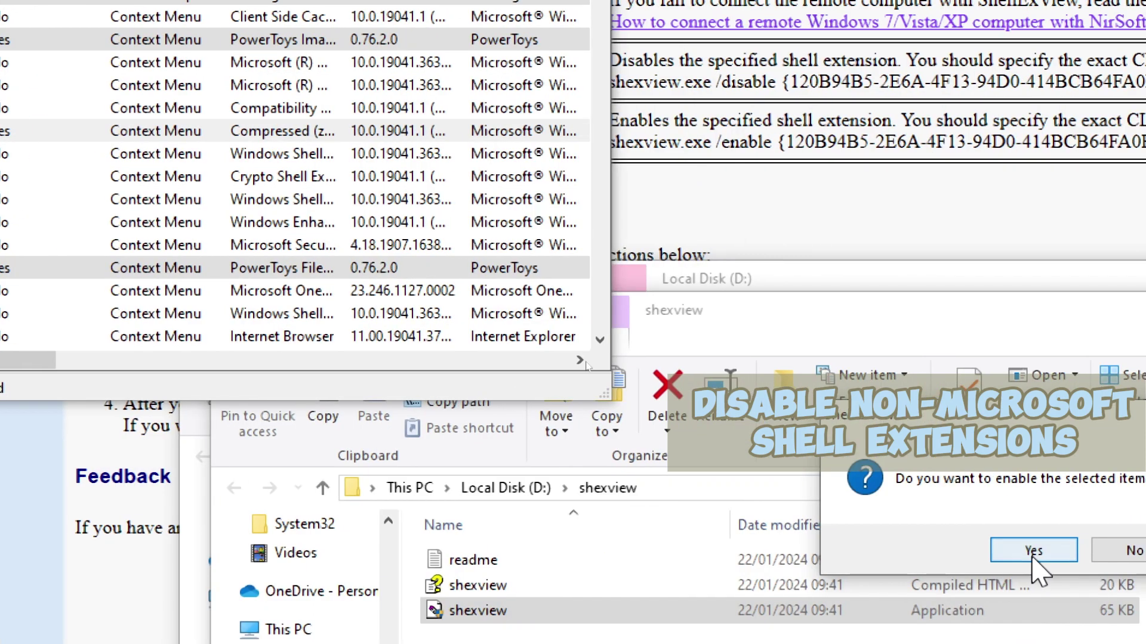
left_click(1033, 550)
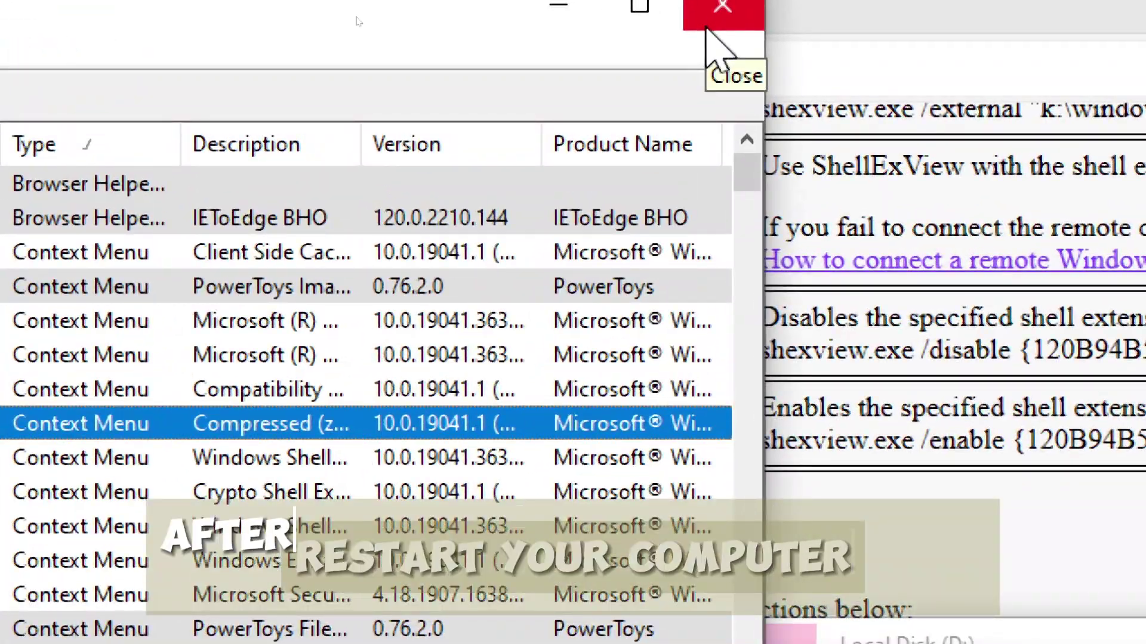
left_click(716, 13)
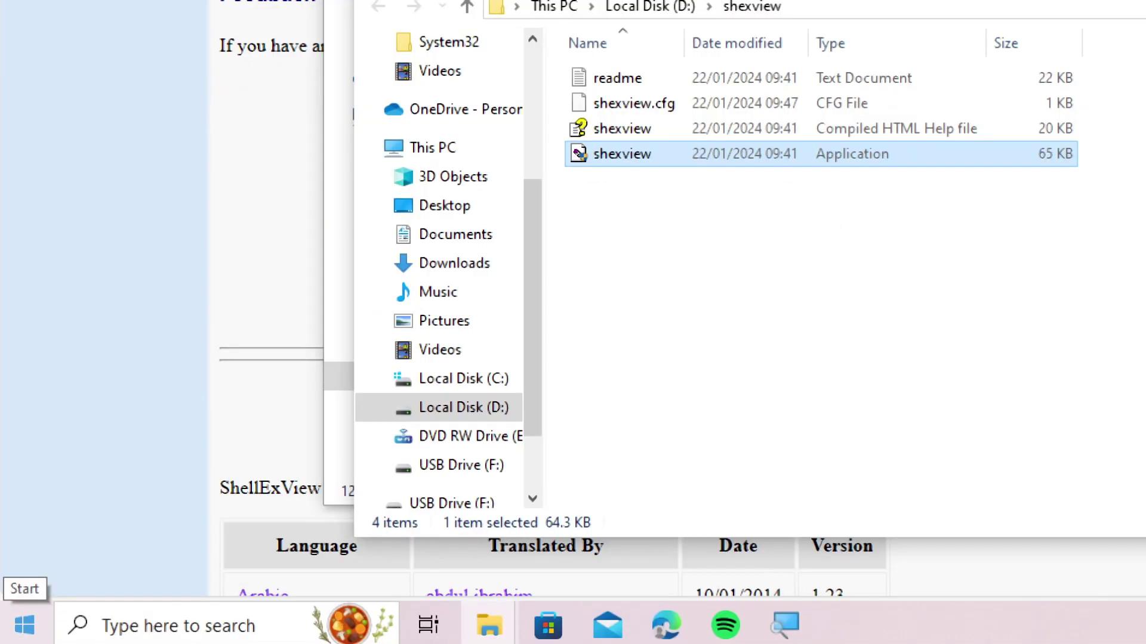
- Restart Windows from the Start menu's Power options
key("super")
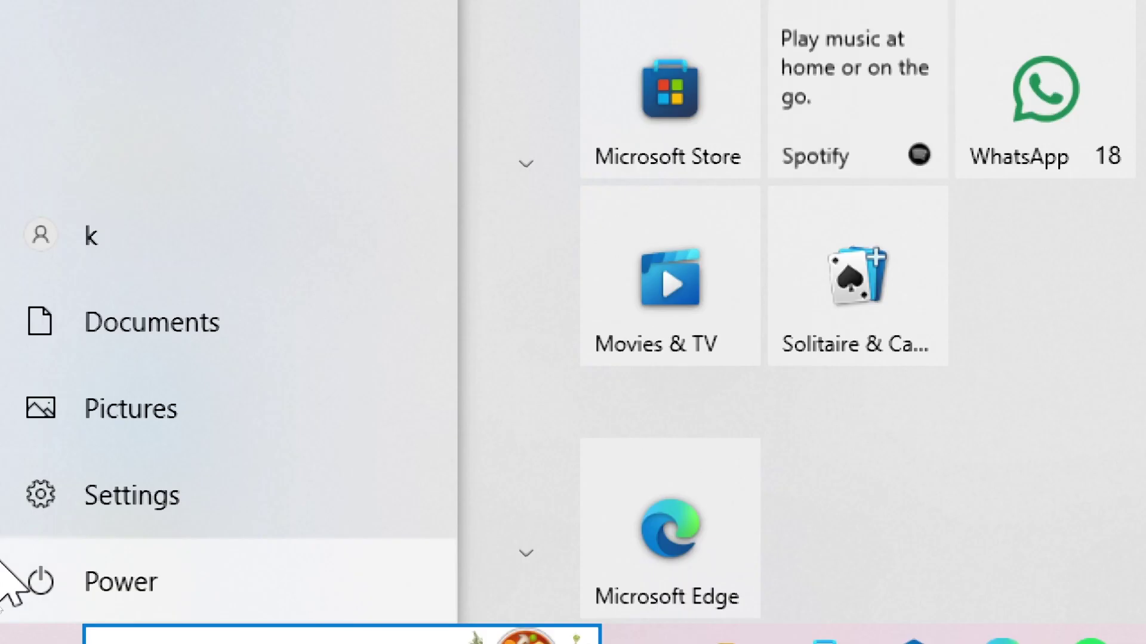
left_click(1, 564)
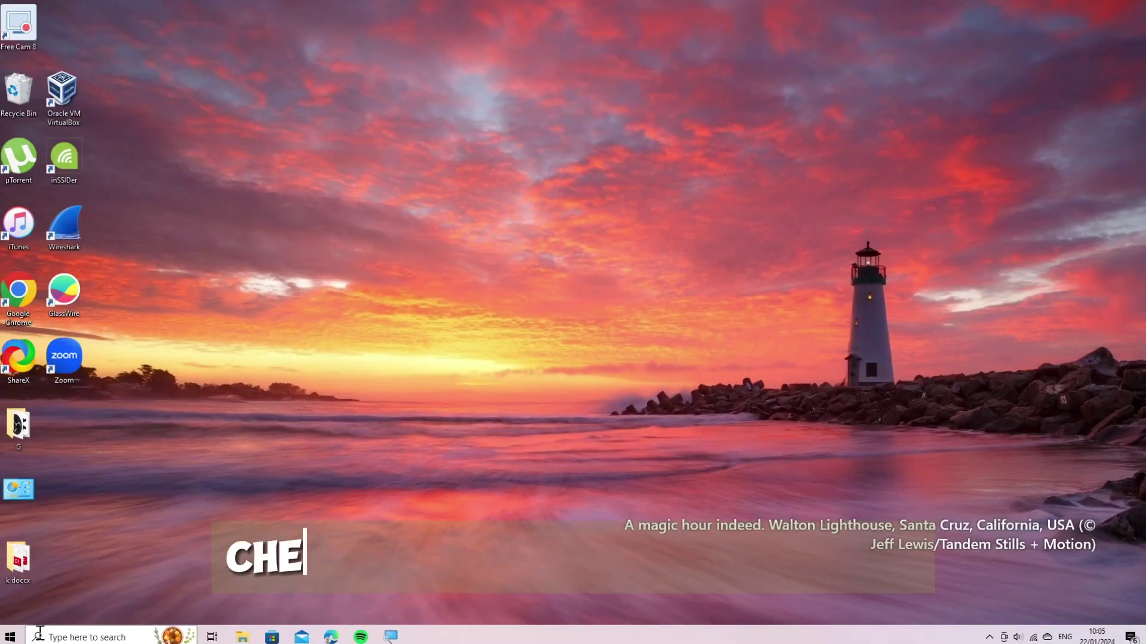
left_click(39, 637)
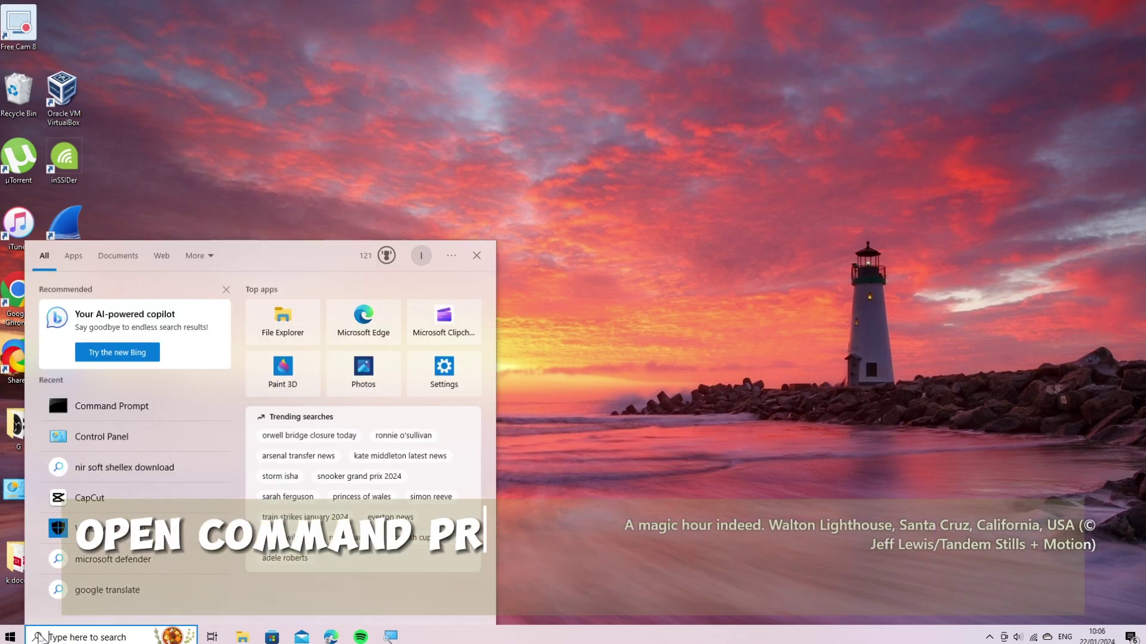
type("cm")
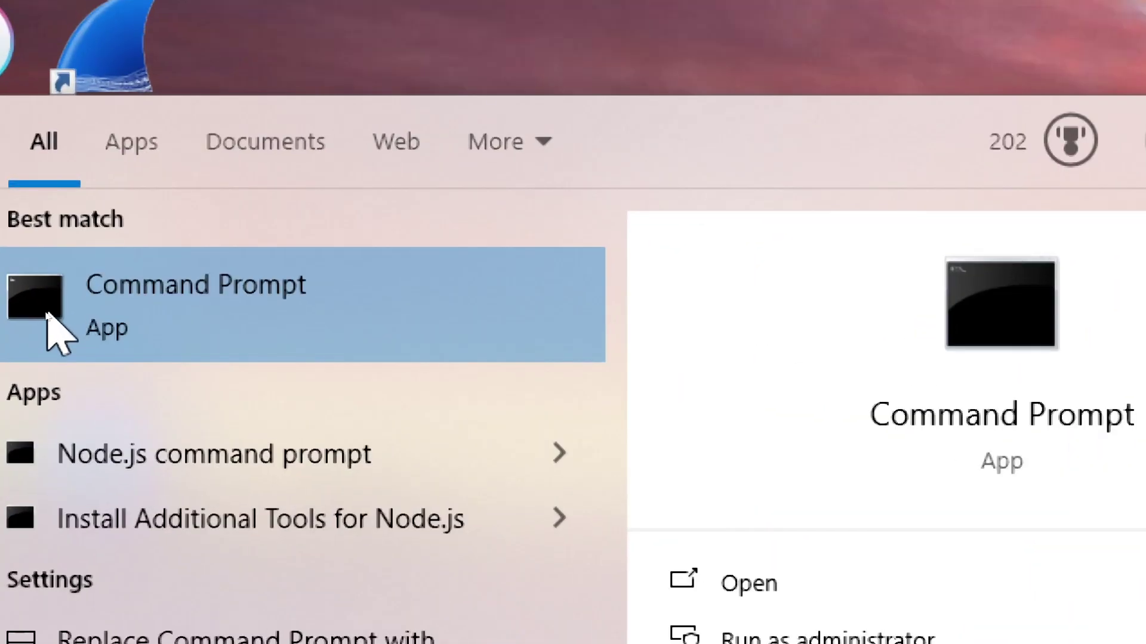
left_click(48, 316)
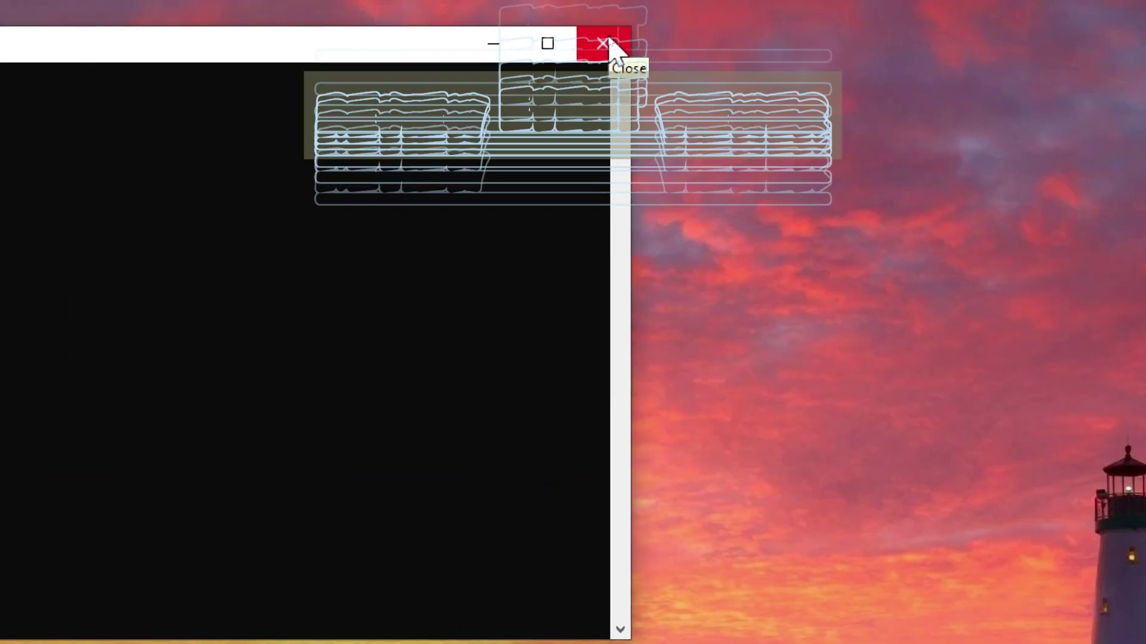
left_click(603, 43)
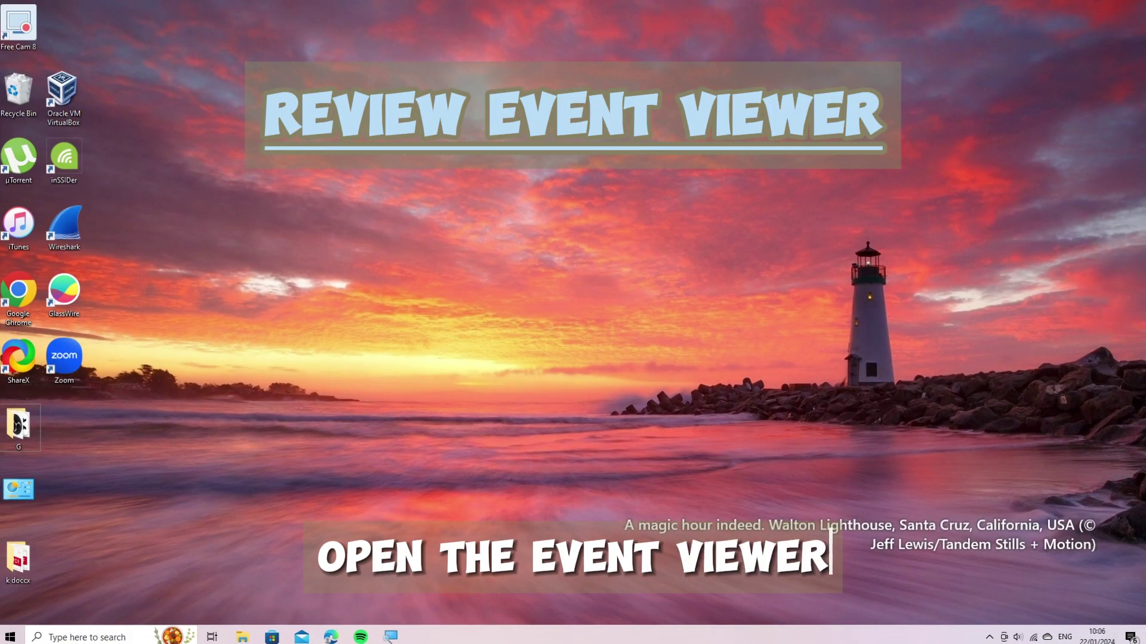
- Launch Event Viewer by searching 'event view' in the taskbar search box
left_click(44, 638)
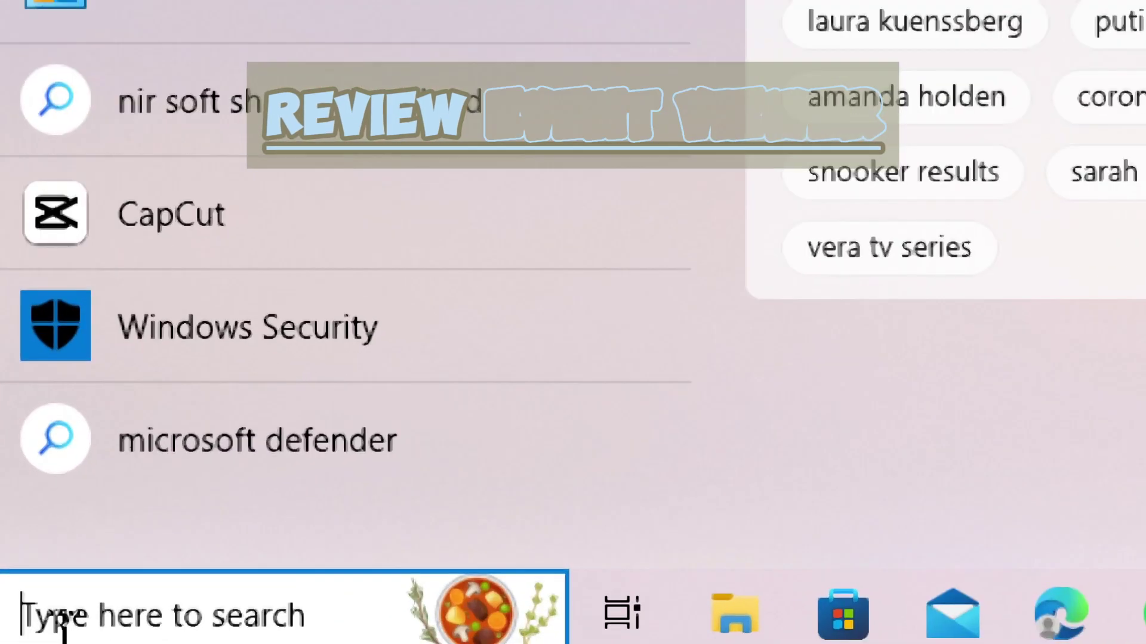
type("event")
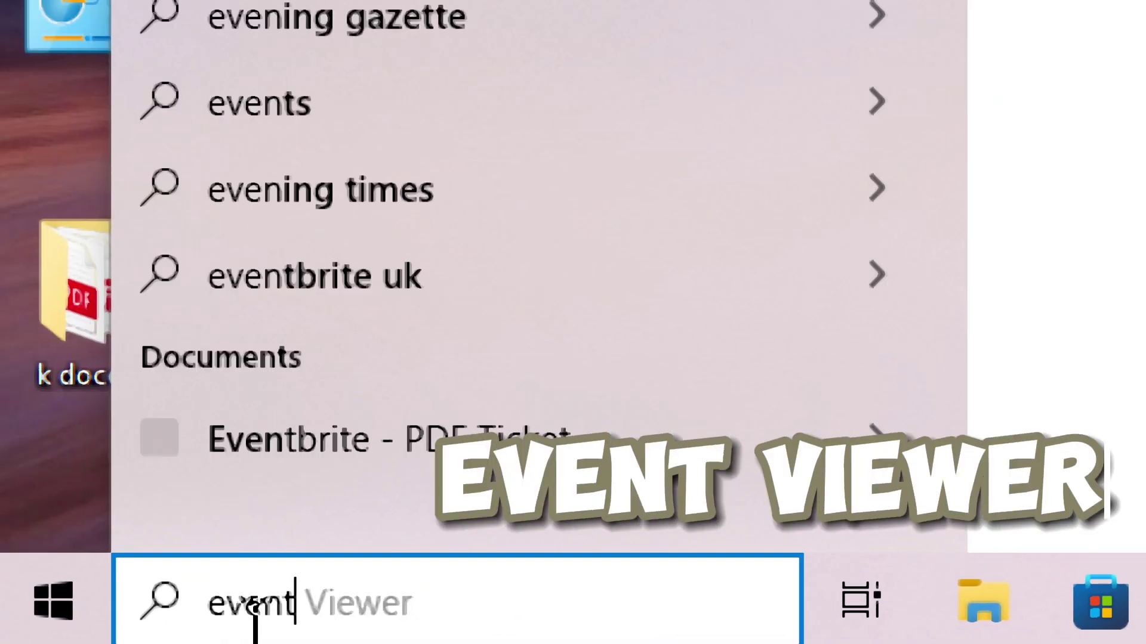
type(" viewer")
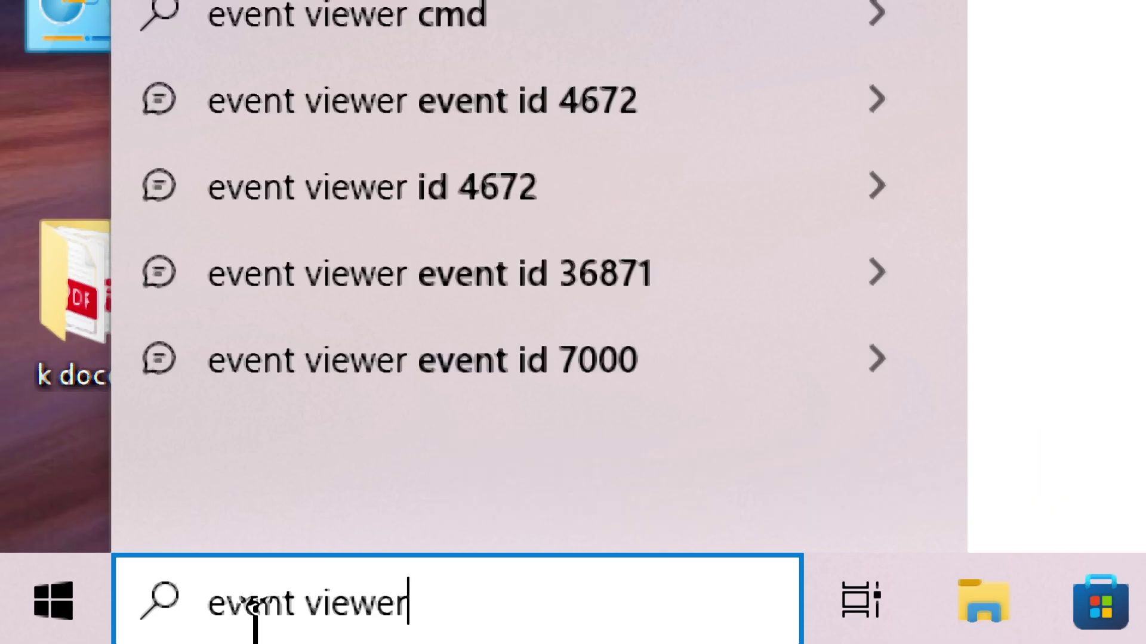
key("Return")
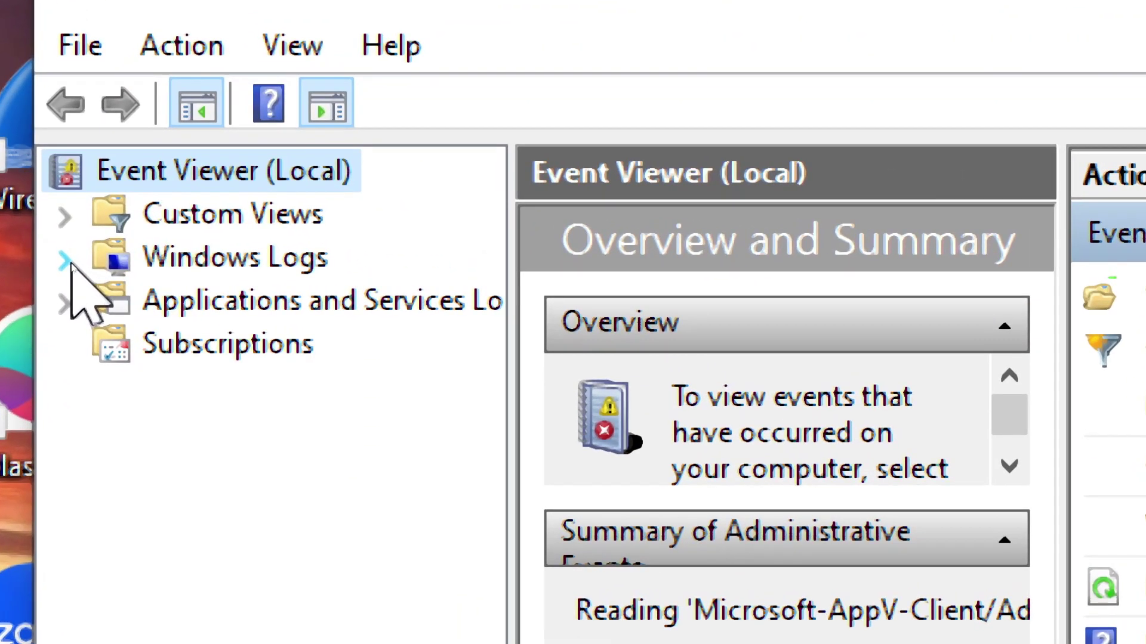
- Under Windows Logs, open the Application log and inspect a Security-SPP event's details
left_click(67, 260)
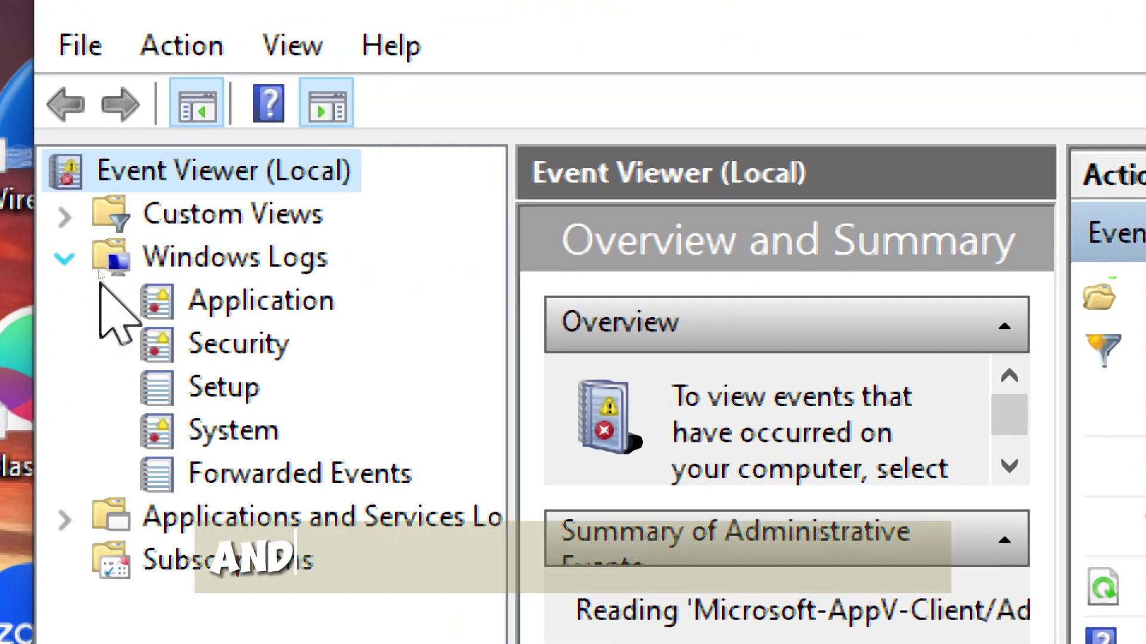
left_click(300, 294)
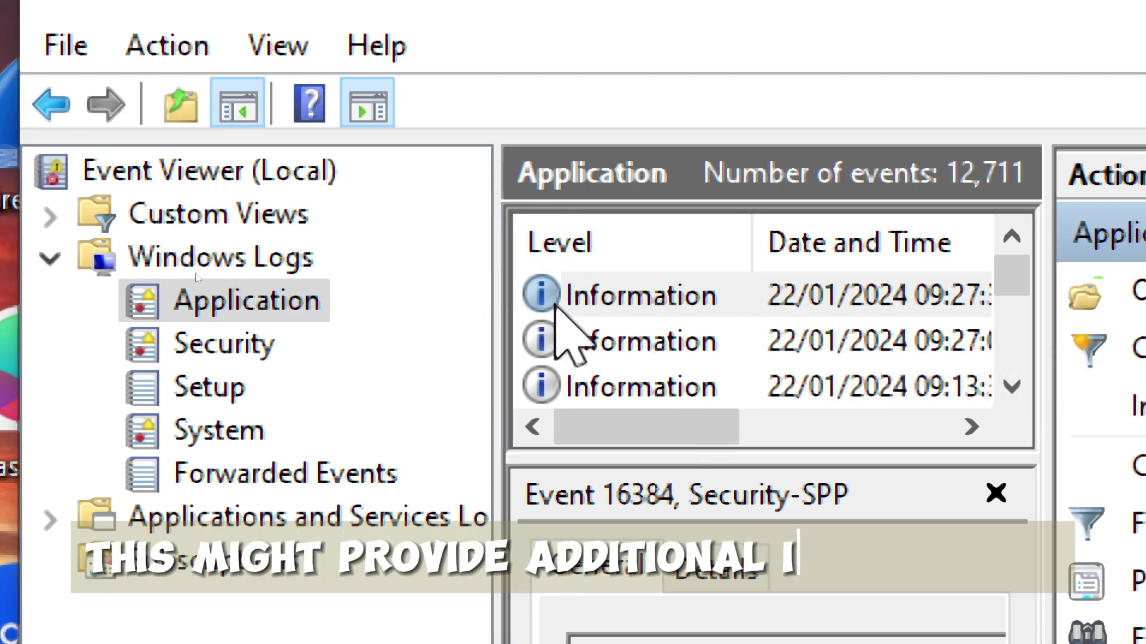
double_click(555, 298)
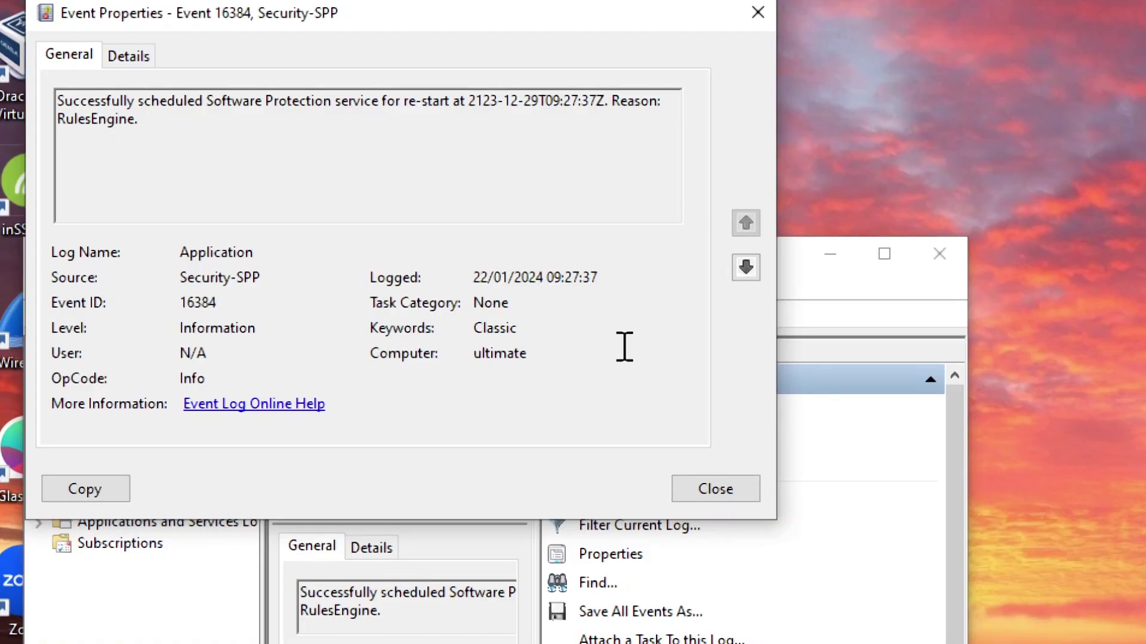
left_click(716, 490)
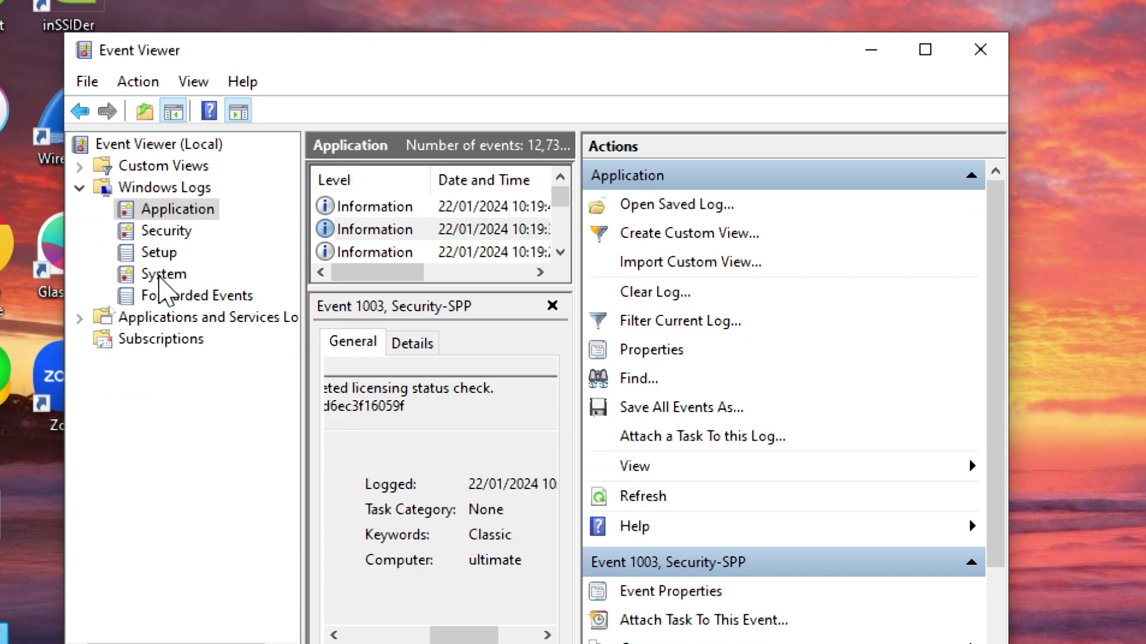
- Show the System log's 22,460 events and view the first Warning event's details
left_click(163, 274)
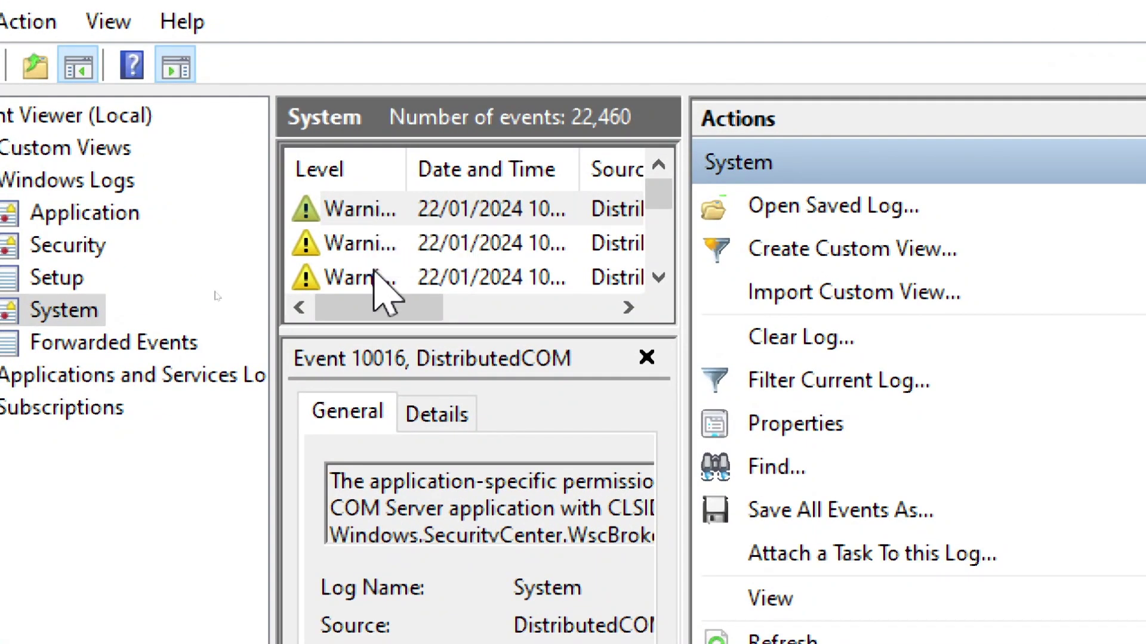
left_click_drag(376, 273, 379, 310)
left_click(345, 205)
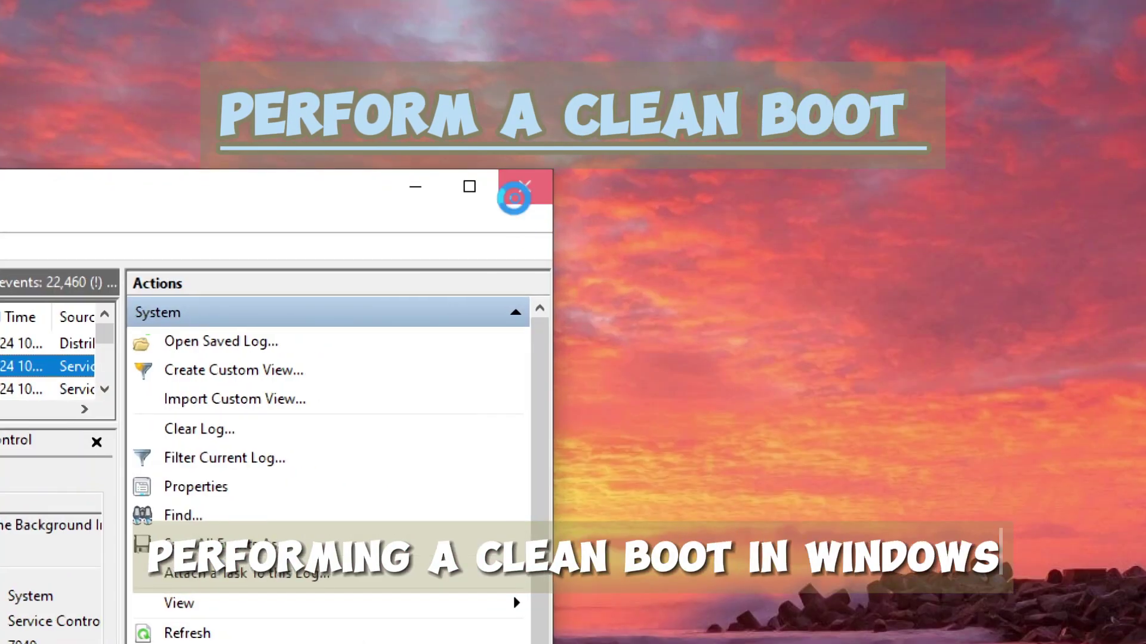
- Close Event Viewer and run 'msconfig' from the Run dialog to open System Configuration
left_click(514, 197)
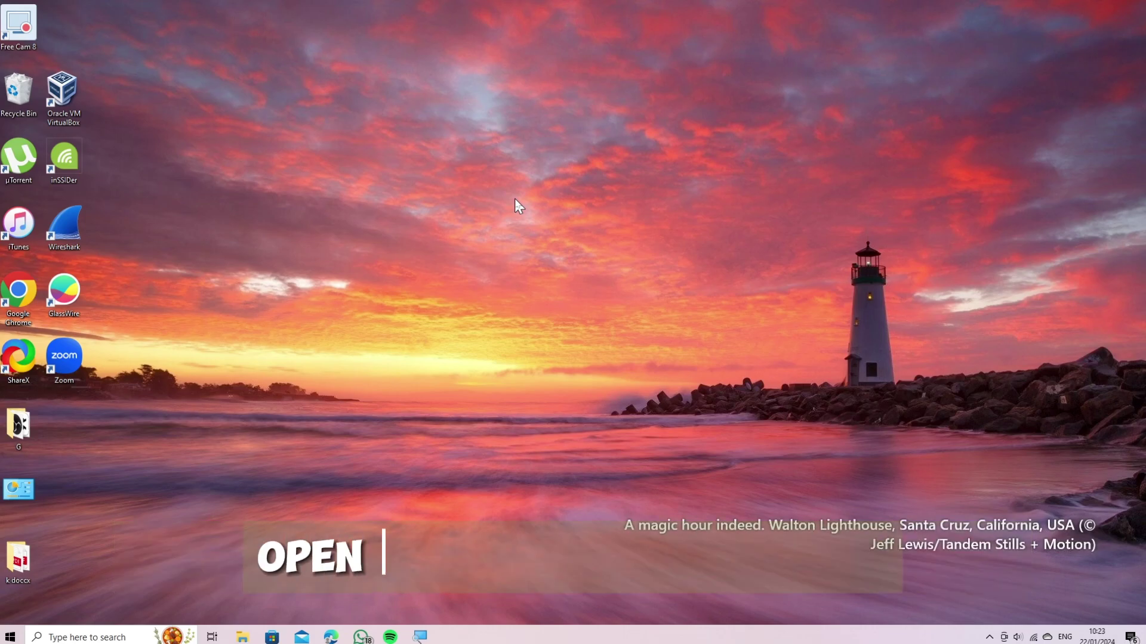
key("super+r")
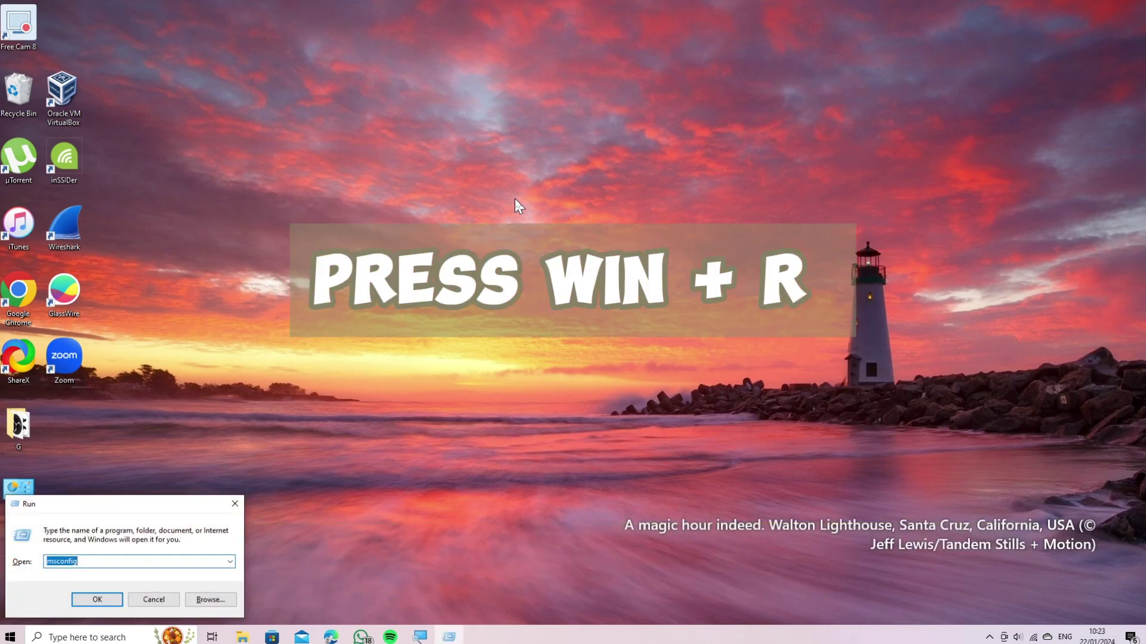
key("BackSpace")
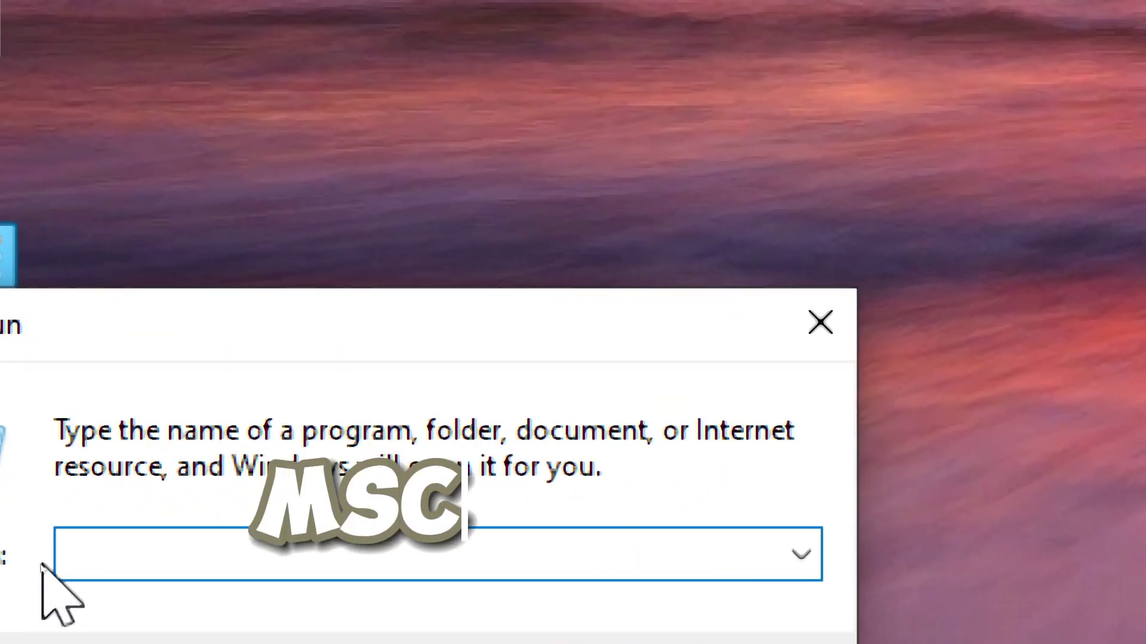
type("mscon")
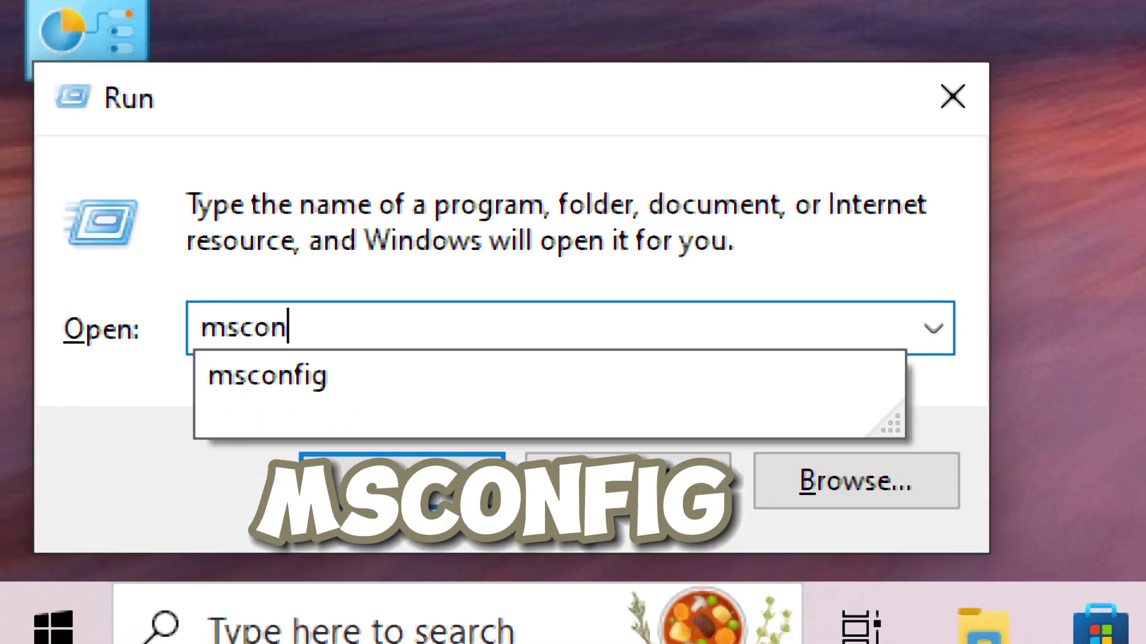
type("fig")
key("Return")
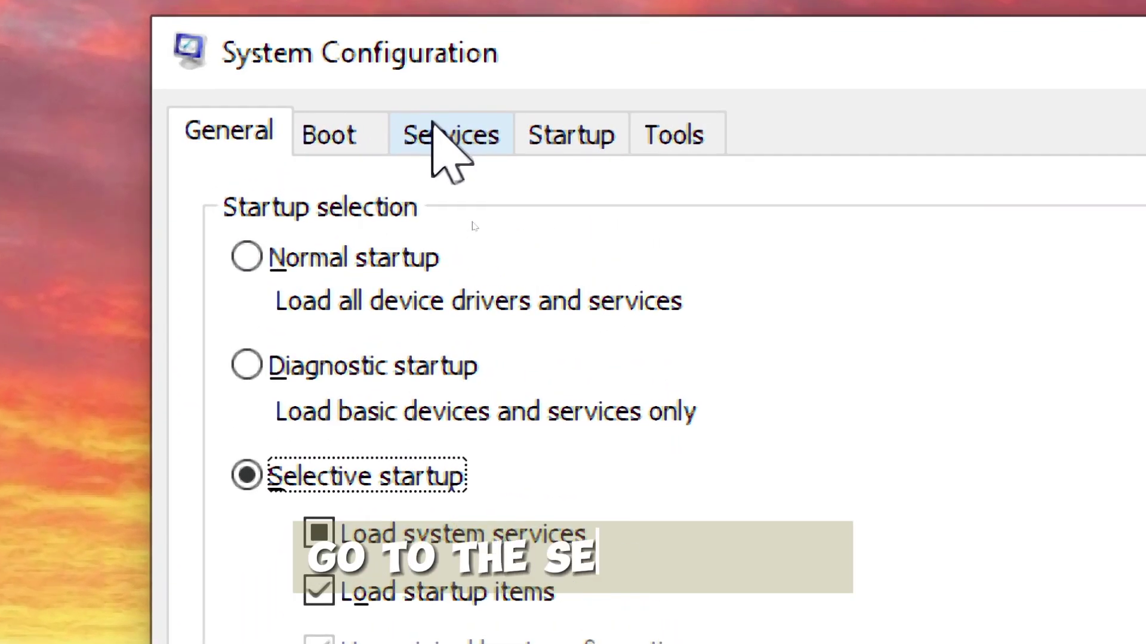
- On the Services tab, hide Microsoft services, disable all remaining ones, apply, then view Startup
left_click(433, 129)
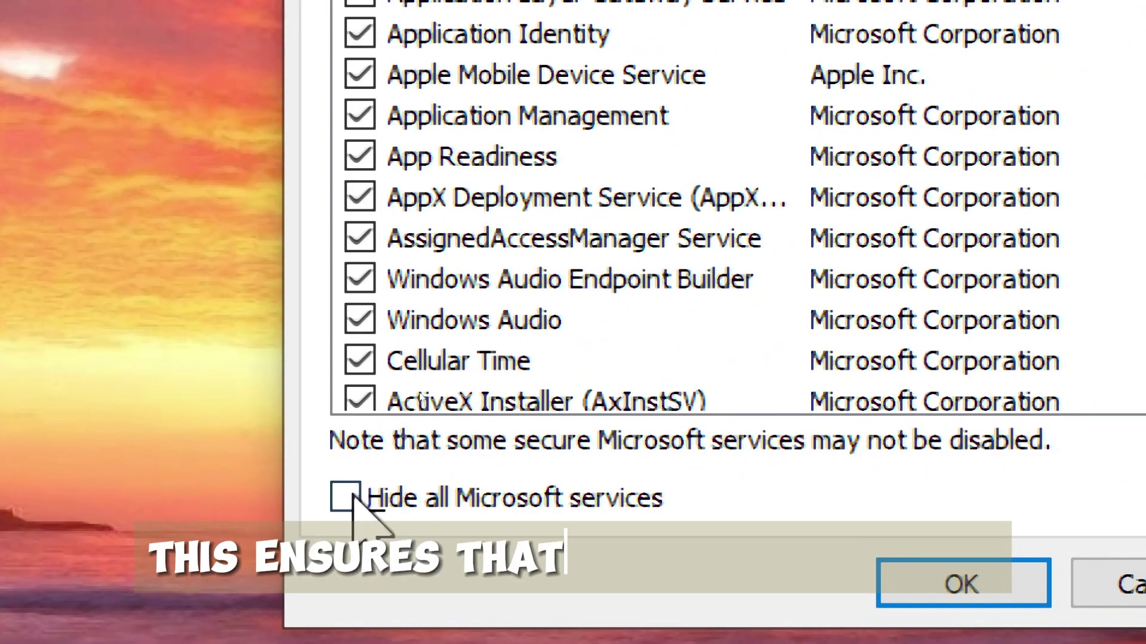
left_click(347, 507)
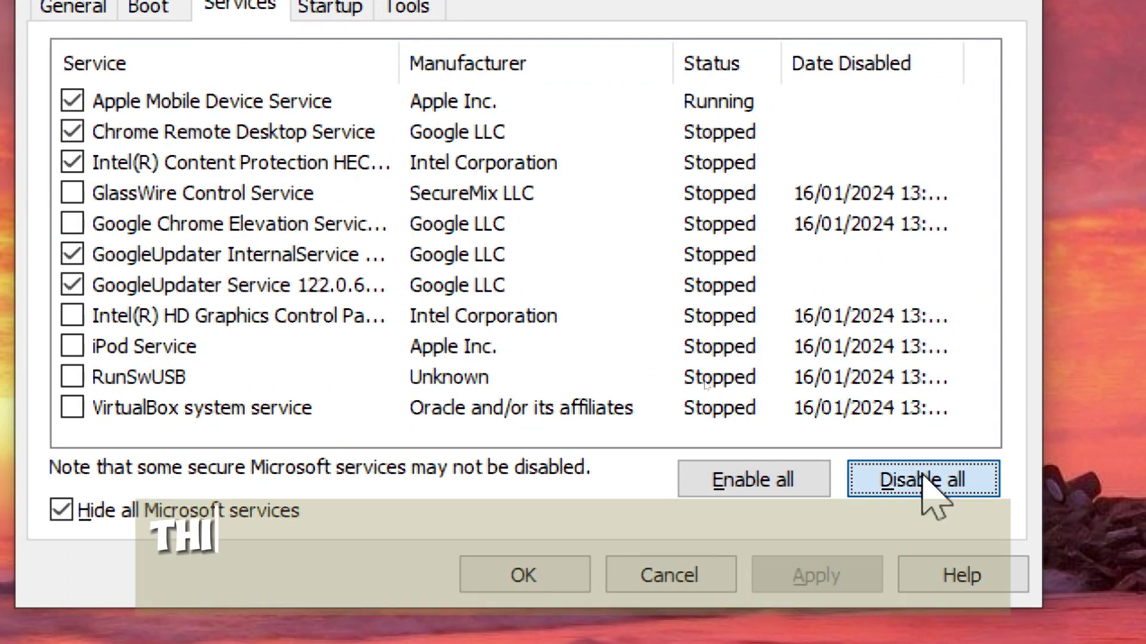
left_click(923, 476)
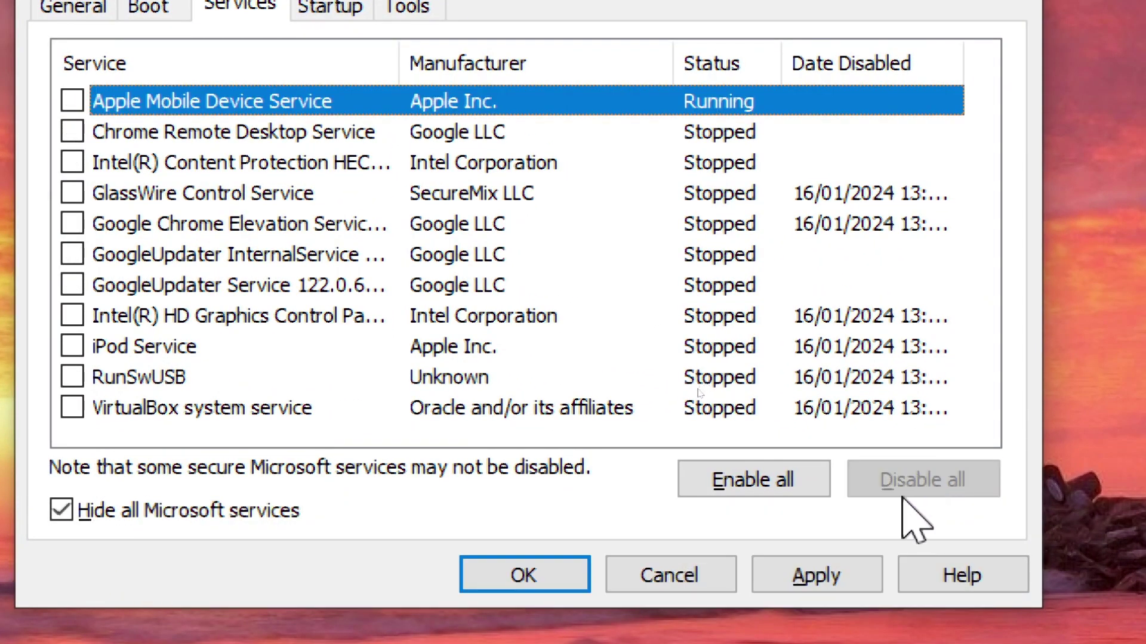
left_click(816, 576)
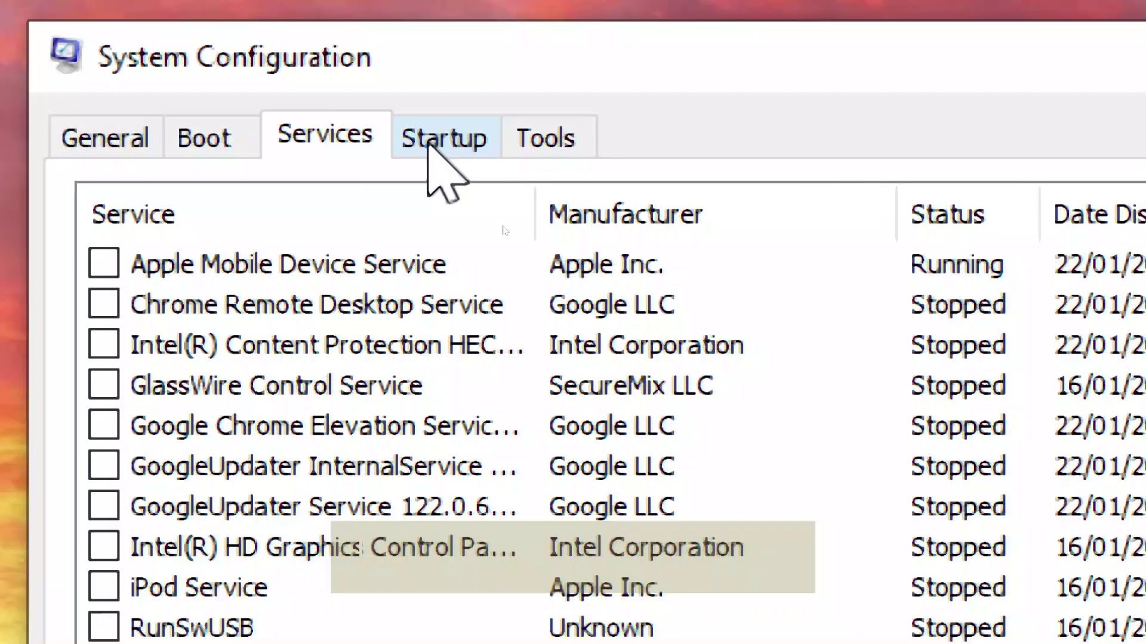
left_click(427, 143)
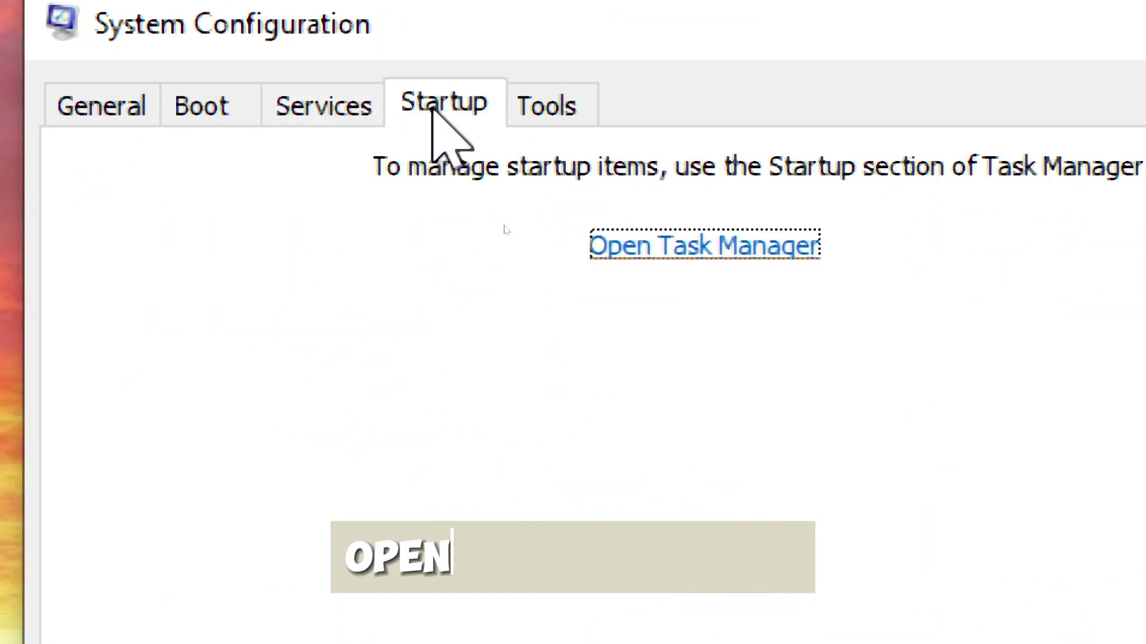
- In Task Manager's startup list, disable Windows Security notification, StartMenu and Skype
left_click(740, 247)
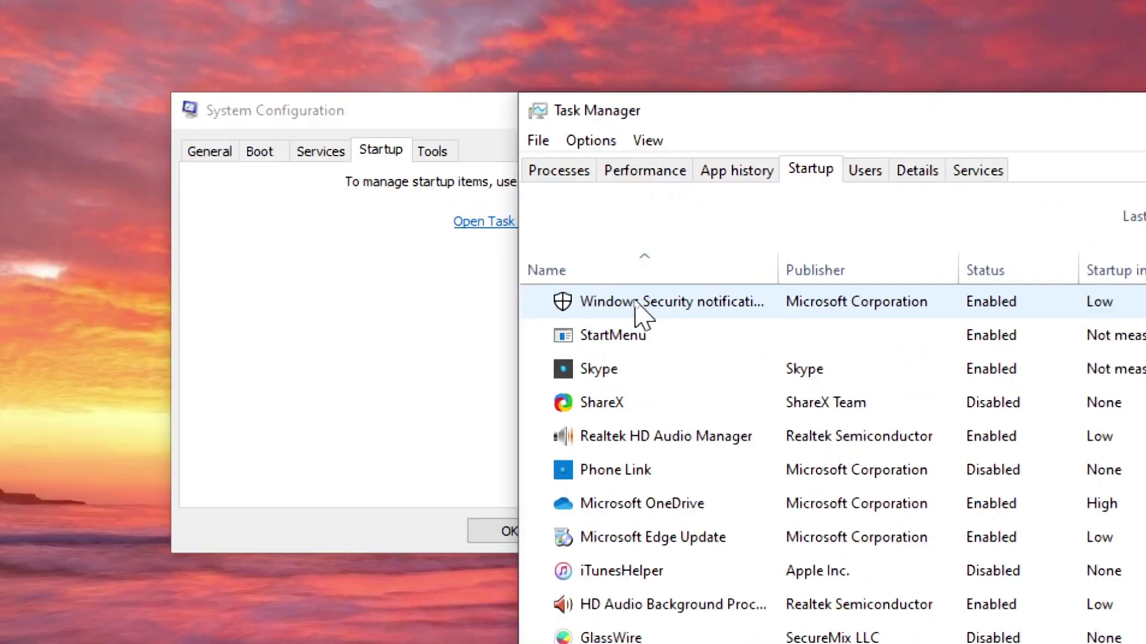
left_click(633, 300)
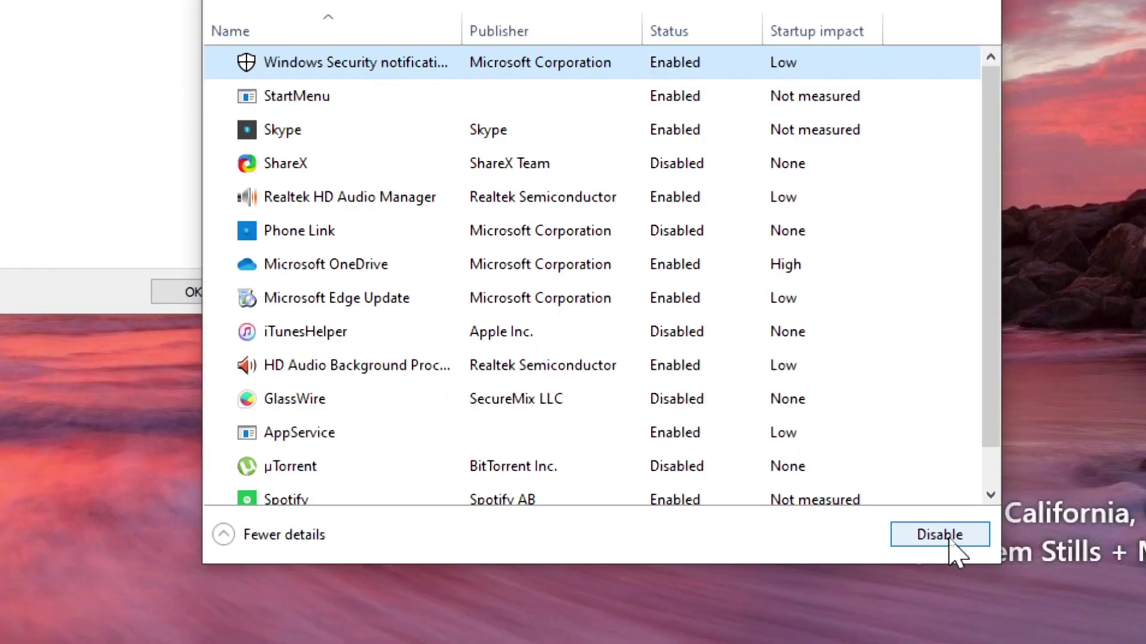
left_click(948, 535)
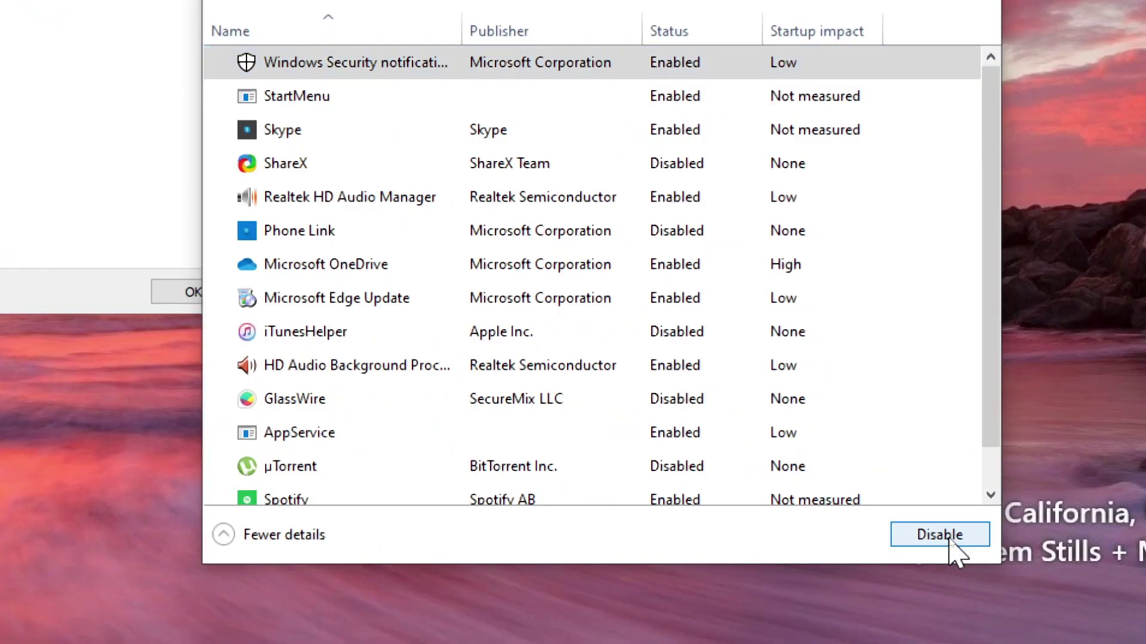
left_click(352, 106)
left_click(940, 535)
key("Down")
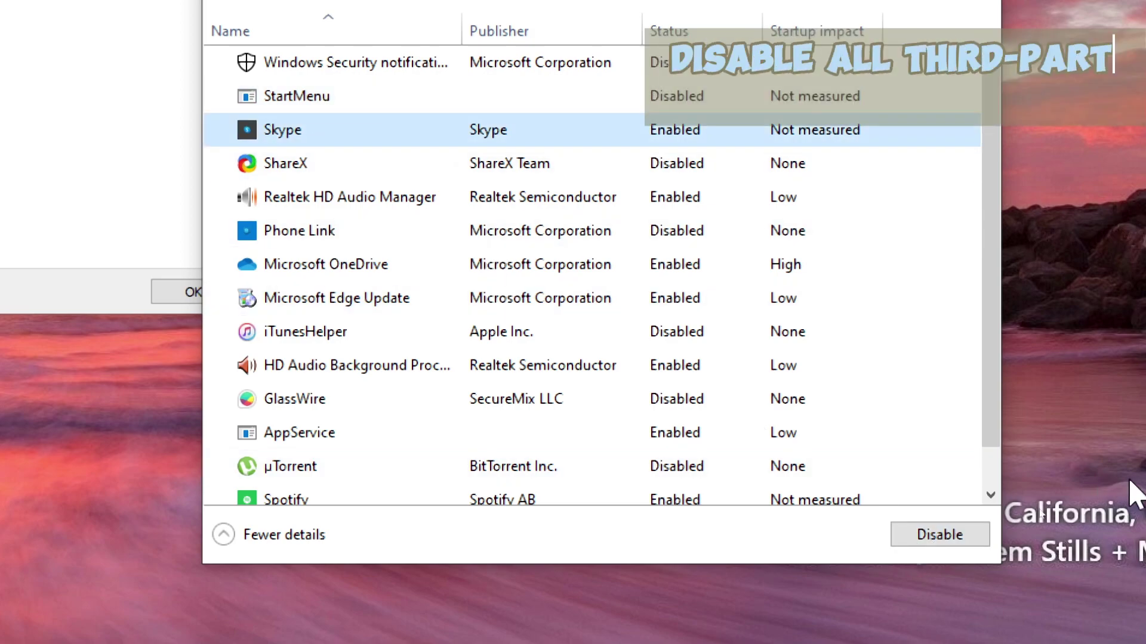
left_click(911, 537)
left_click(298, 244)
- Disable Microsoft OneDrive, Realtek HD Audio Manager and the HD Audio background process at startup
left_click(322, 266)
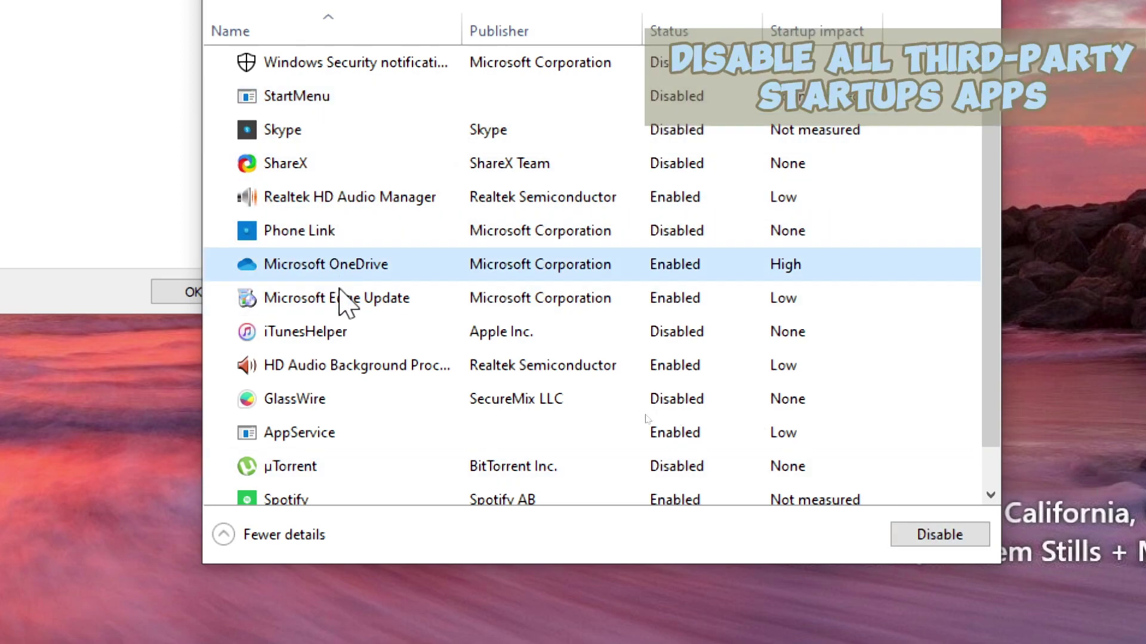
left_click(982, 530)
left_click(334, 197)
left_click(939, 534)
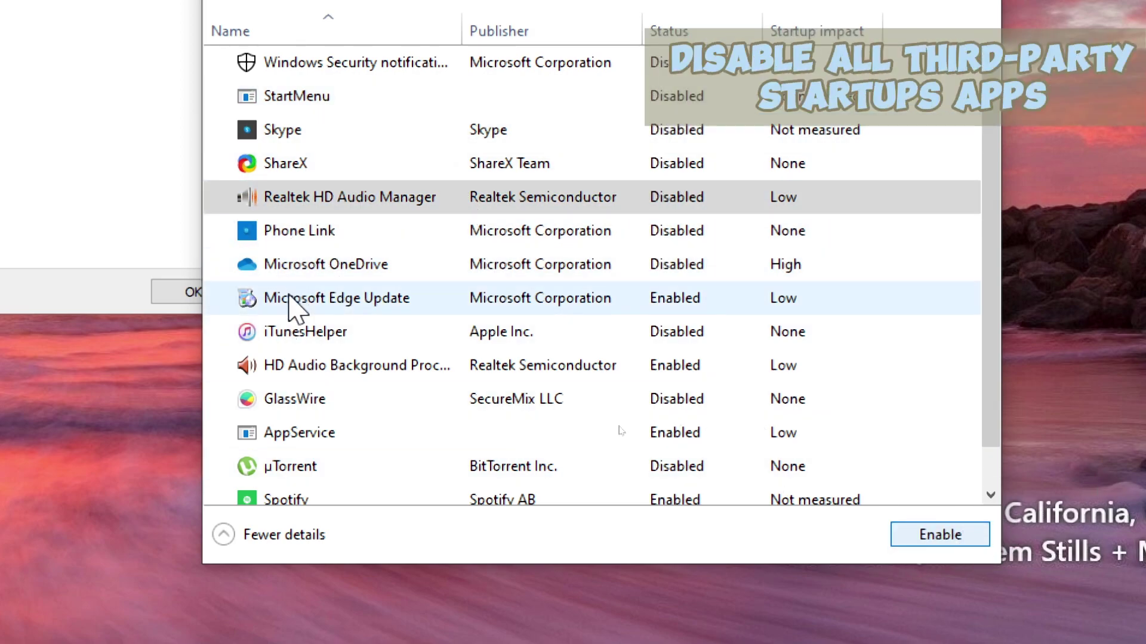
left_click(301, 365)
left_click(940, 535)
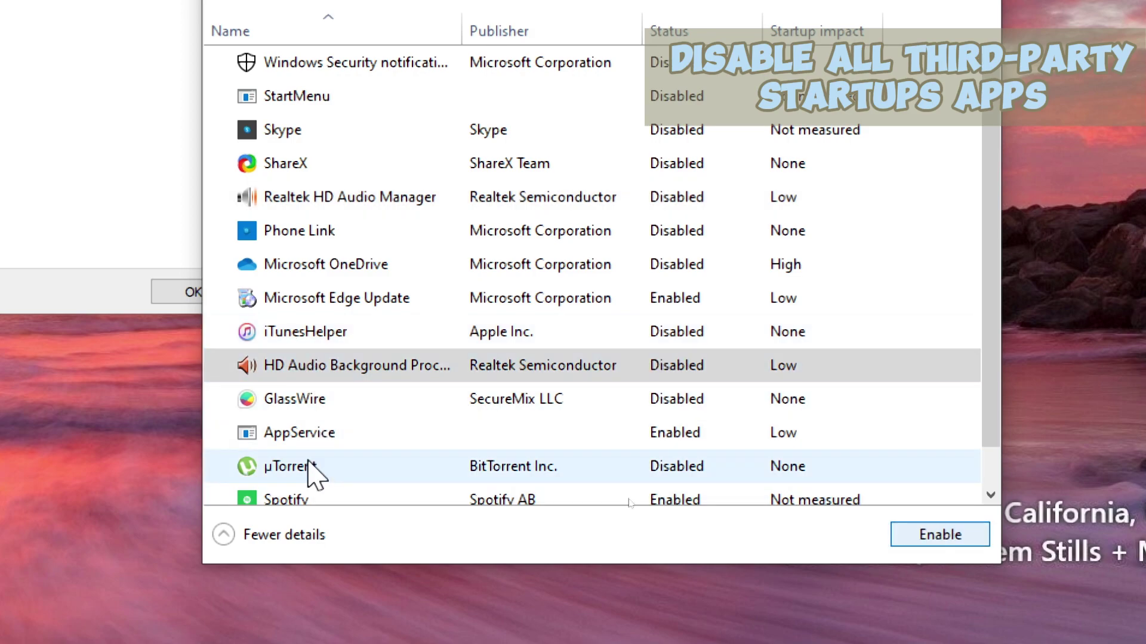
- Disable the Spotify and WhatsApp startup entries
scroll(454, 478, "down", 1)
left_click(396, 460)
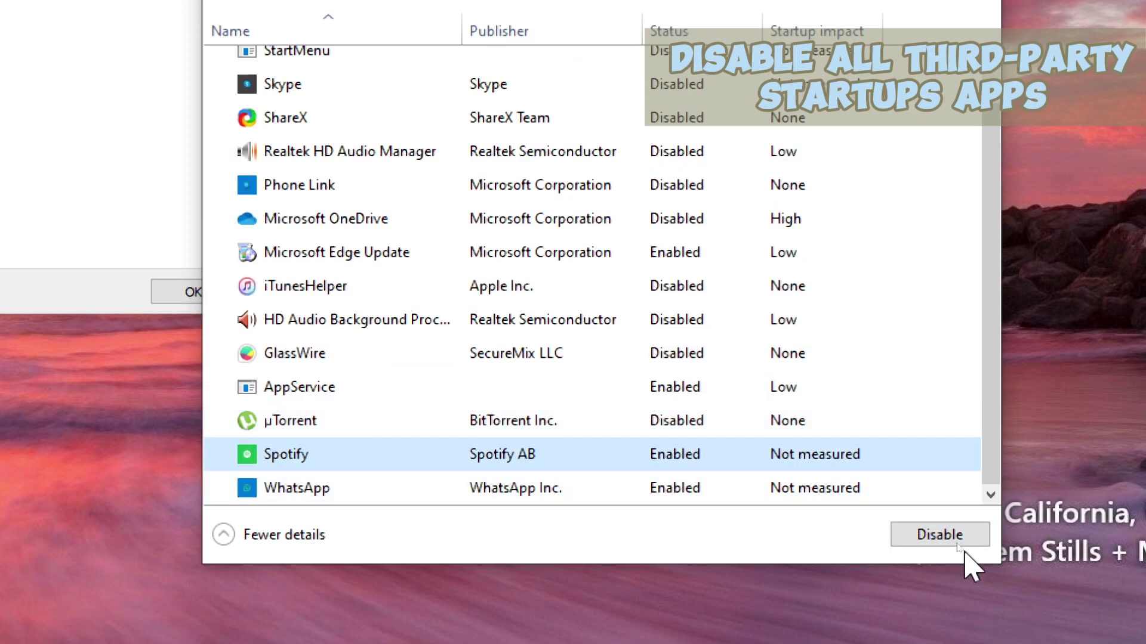
left_click(955, 535)
left_click(396, 494)
left_click(939, 534)
- Re-enable Realtek HD Audio Manager, HD Audio background process and StartMenu, then close Task Manager
left_click(686, 154)
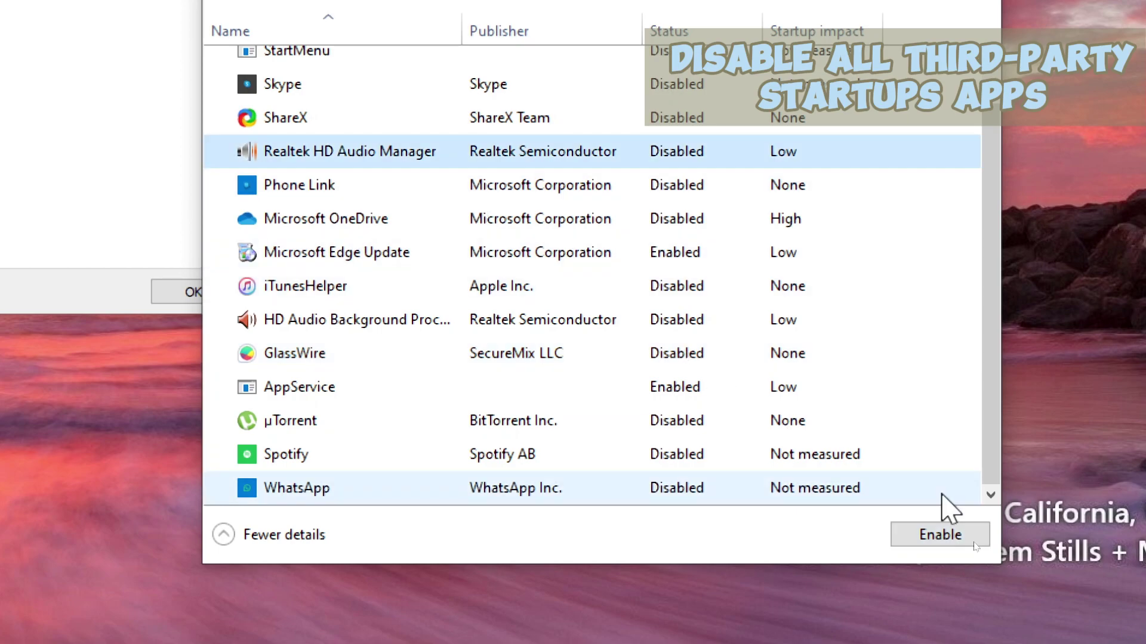
left_click(940, 535)
left_click(446, 218)
right_click(449, 321)
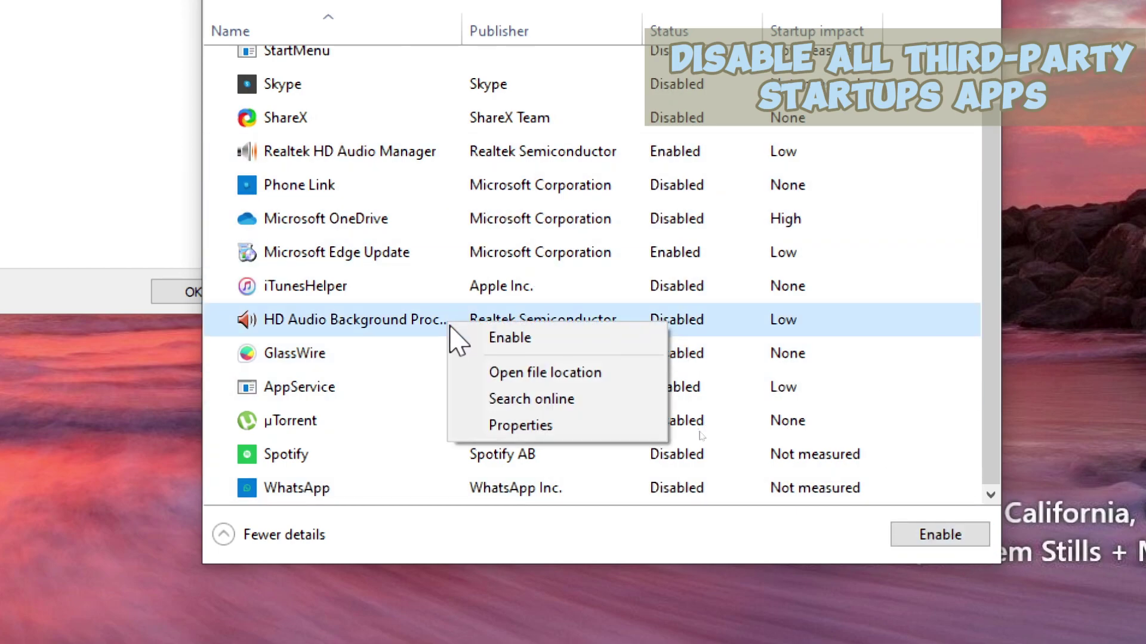
left_click(457, 332)
scroll(435, 204, "up", 1)
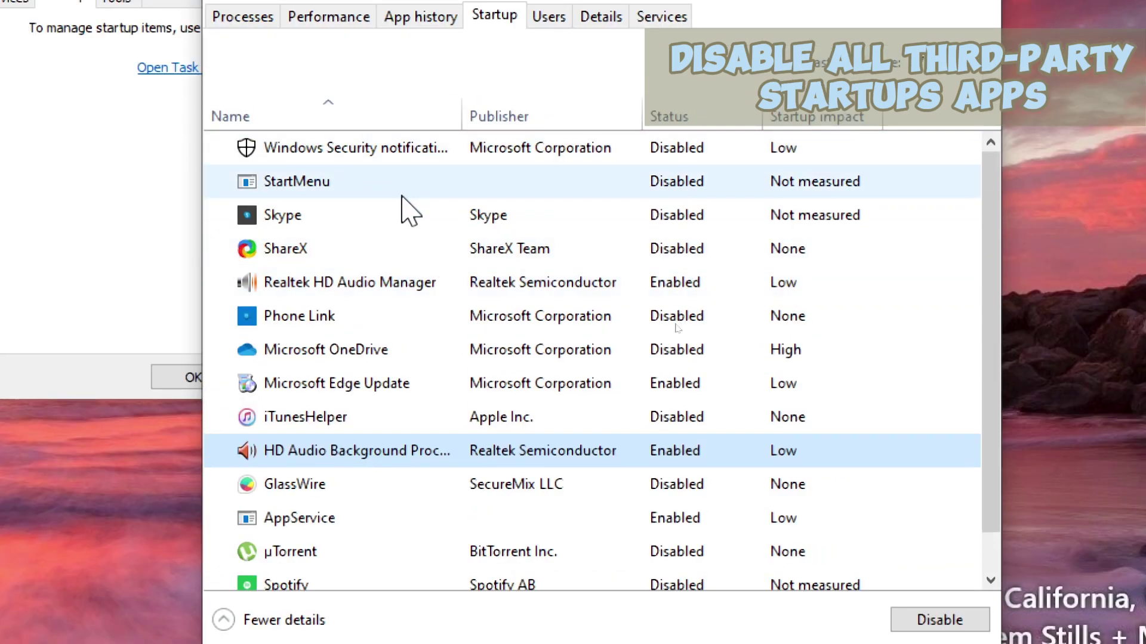
left_click(402, 99)
left_click(940, 619)
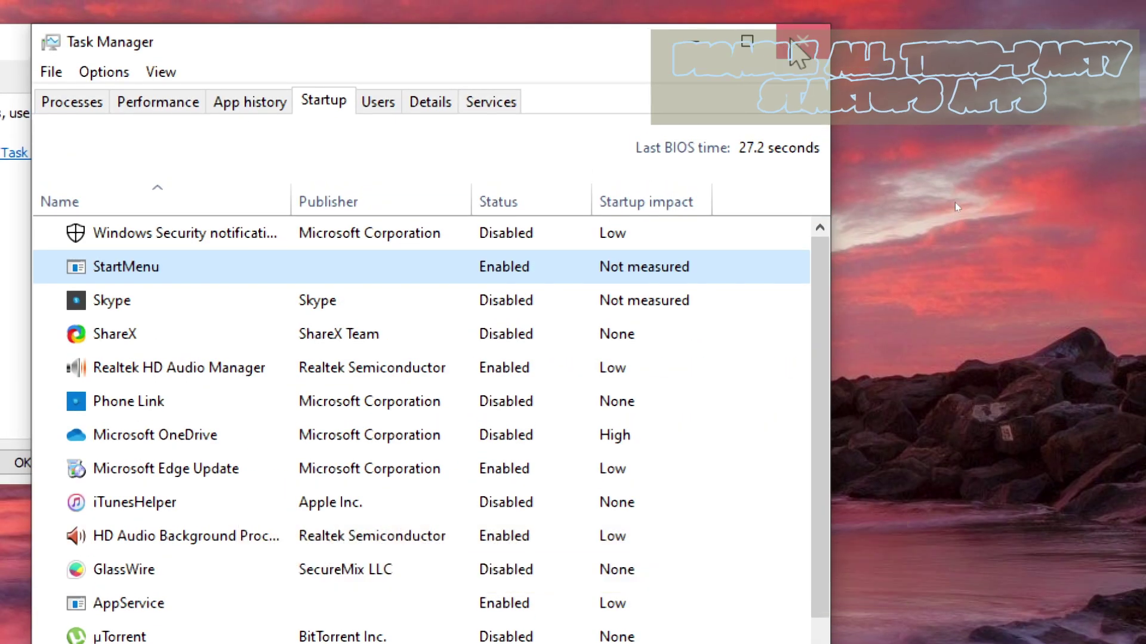
left_click(793, 40)
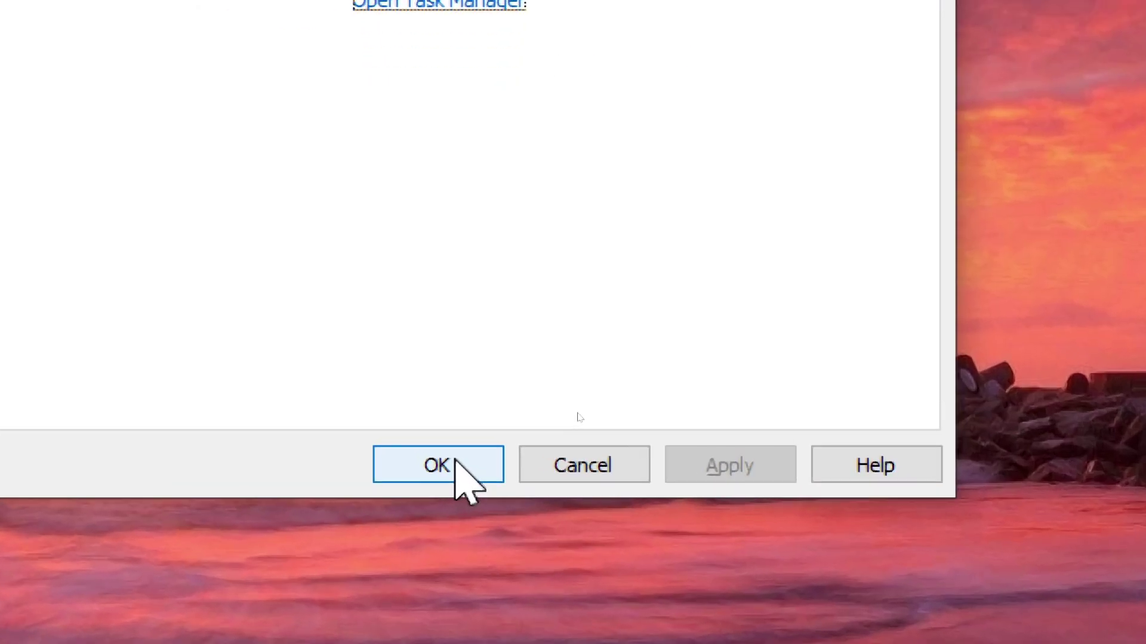
- Confirm System Configuration with OK and restart the PC from the Start menu's Power options
left_click(441, 465)
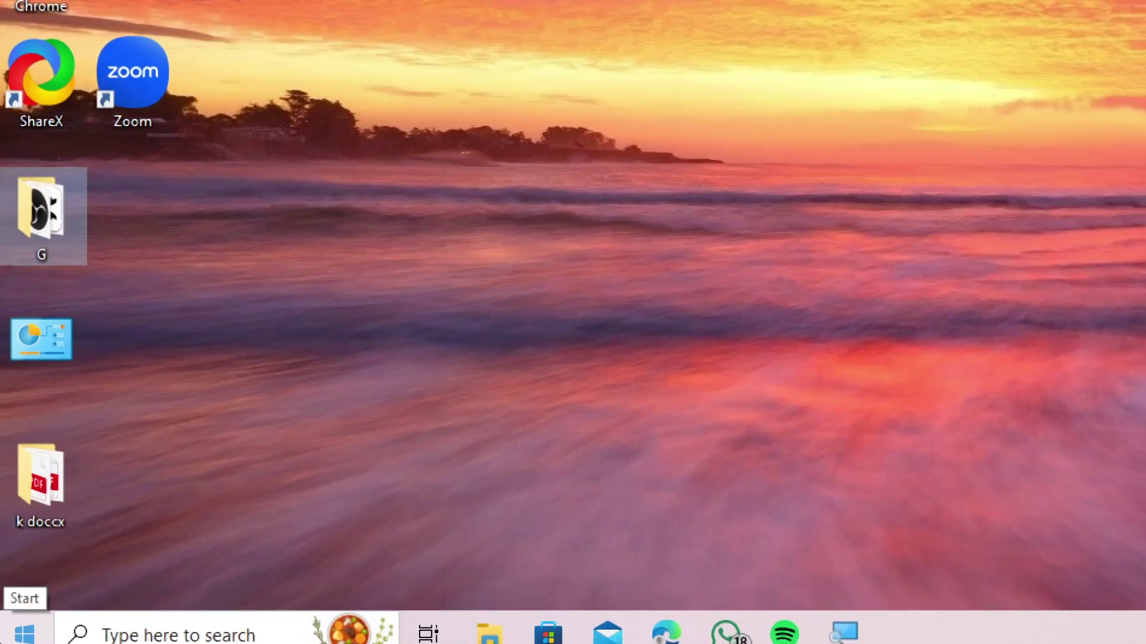
left_click(24, 632)
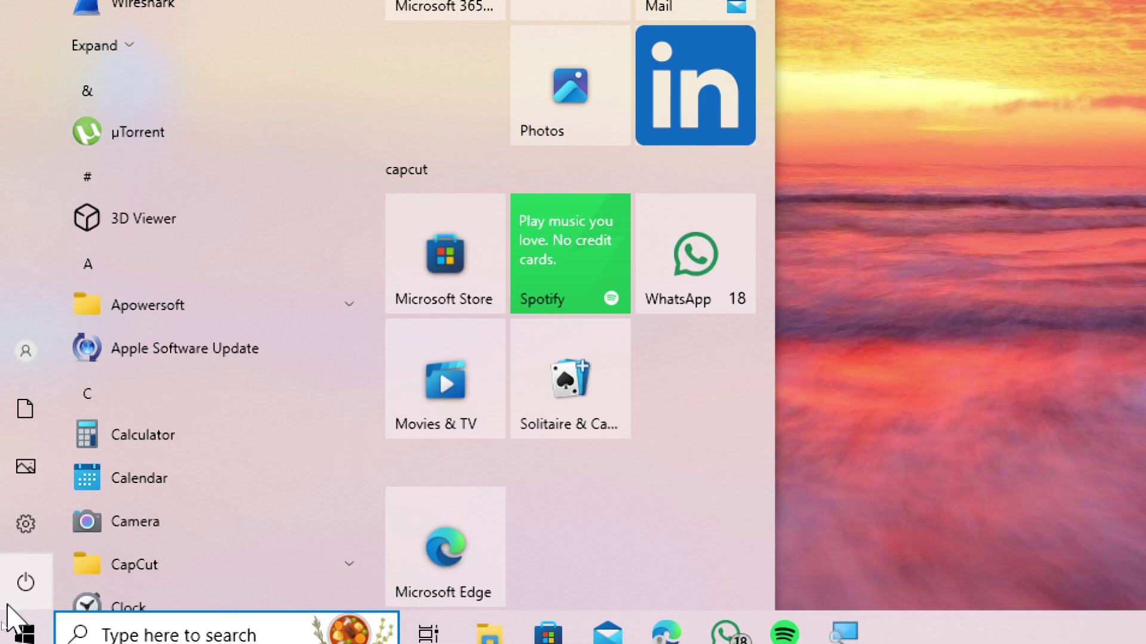
left_click(25, 582)
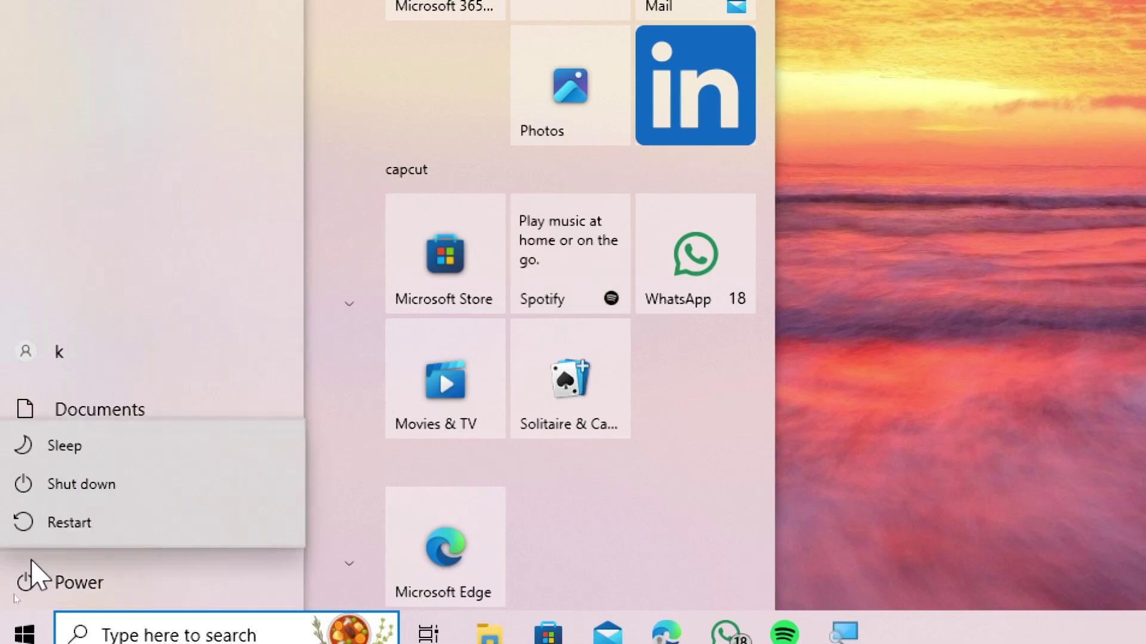
left_click(37, 524)
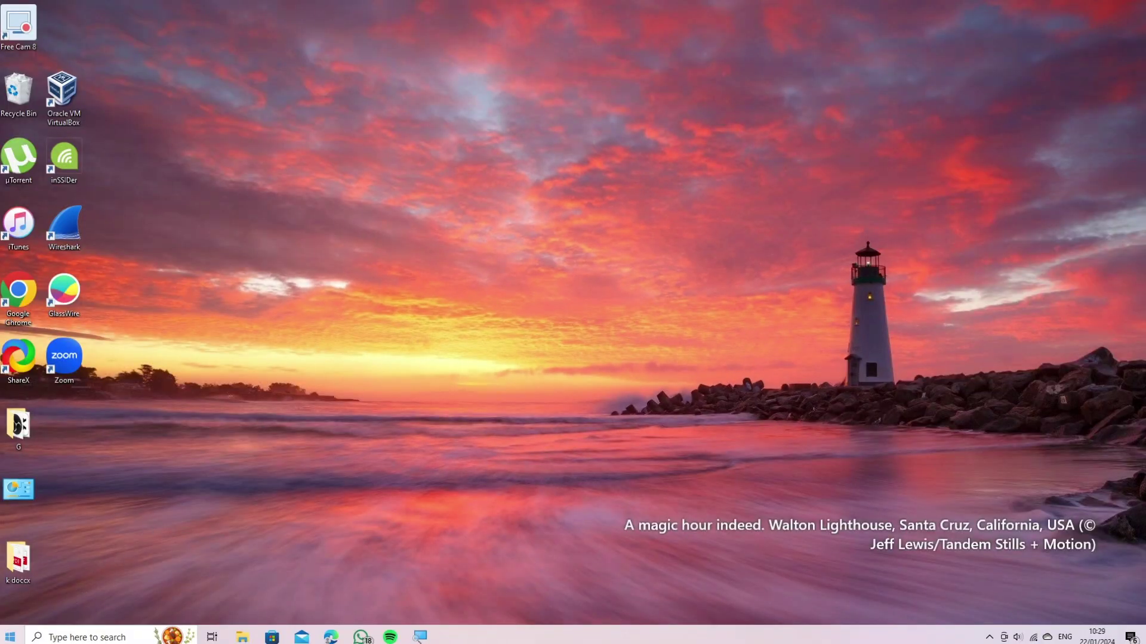
- Search Start for 'cmd' and launch Command Prompt from Best match
left_click(11, 636)
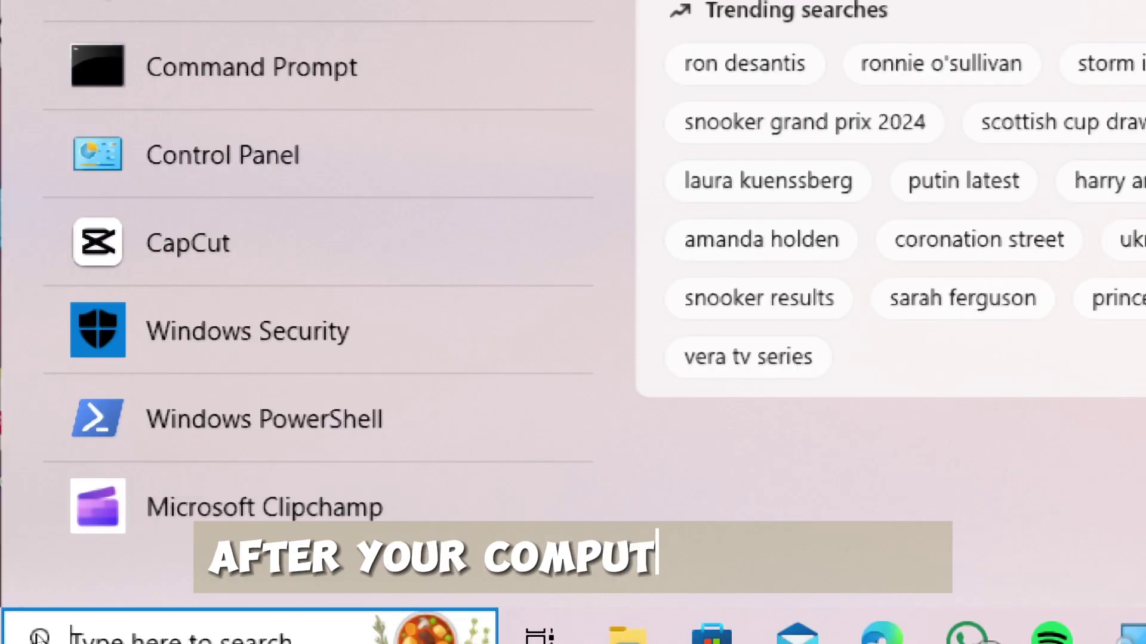
type("cmd")
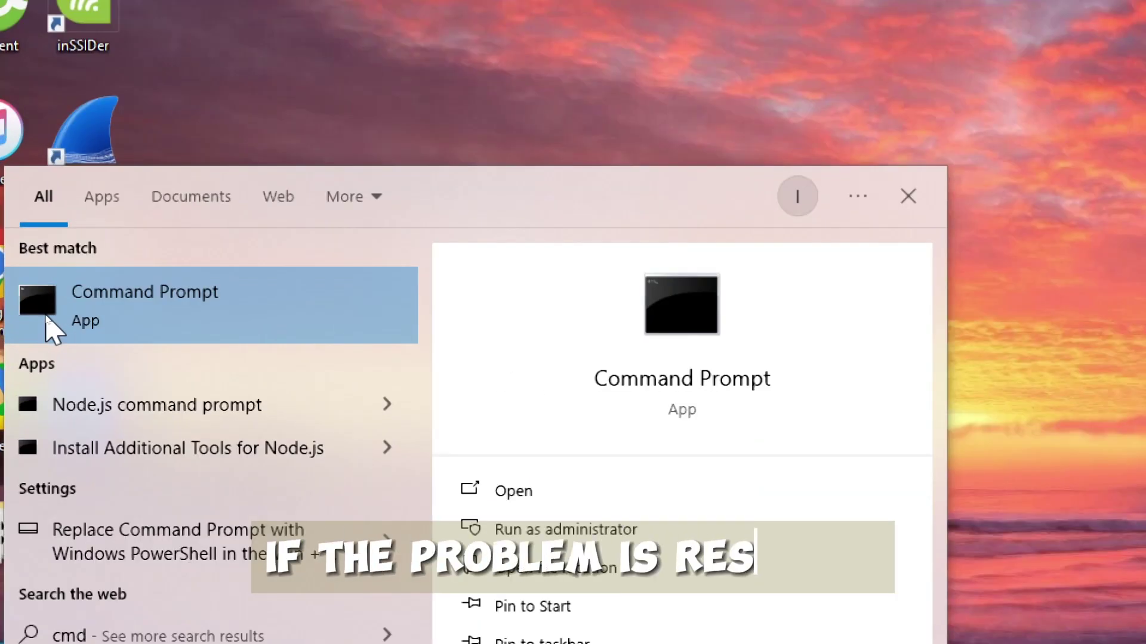
left_click(46, 318)
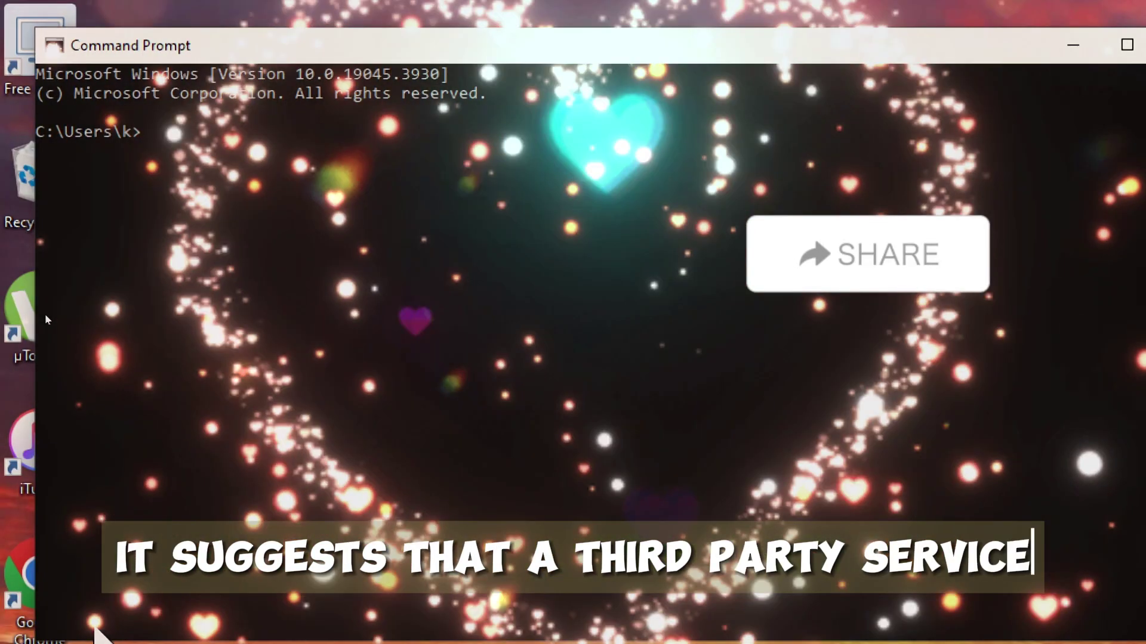